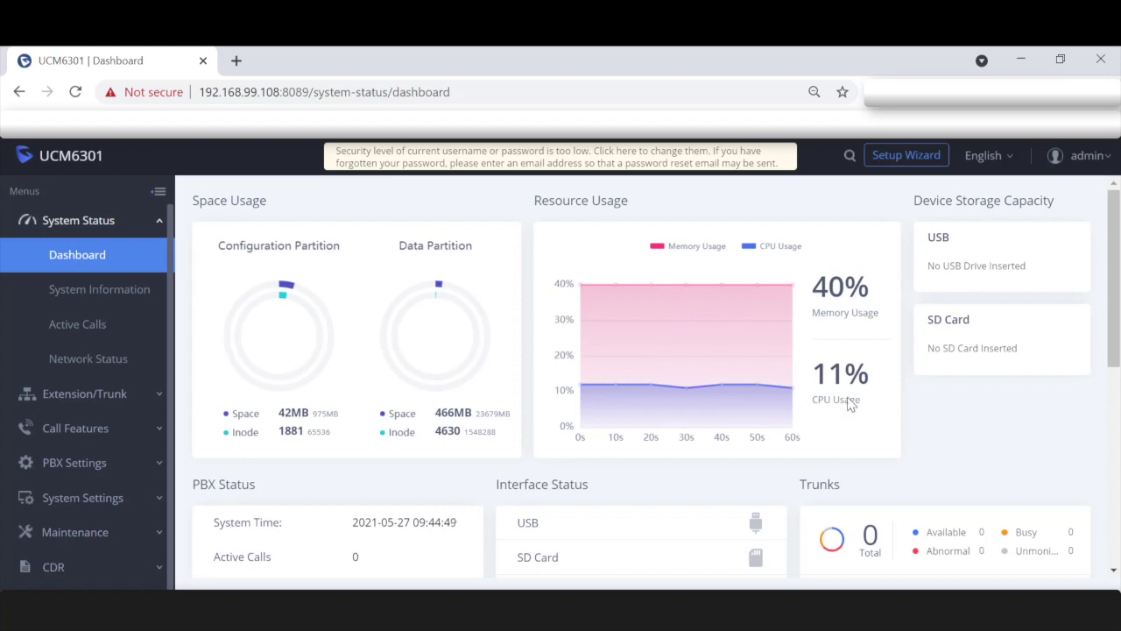
Open the office time list in the system's time settings
click(85, 498)
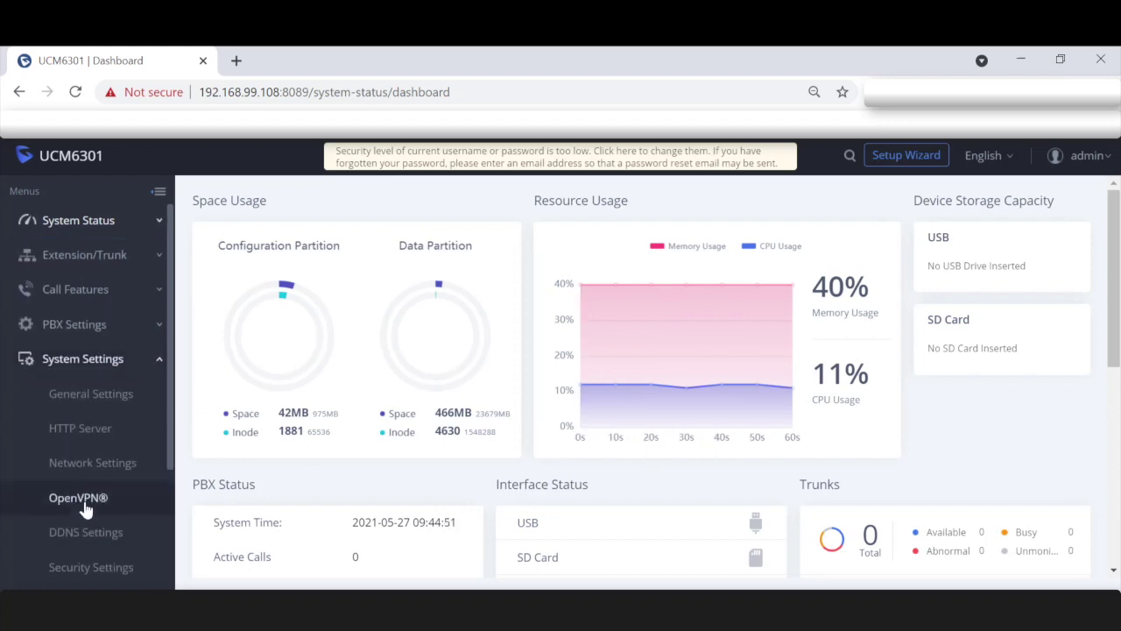
scroll(86, 508, down, 3)
scroll(86, 508, down, 1)
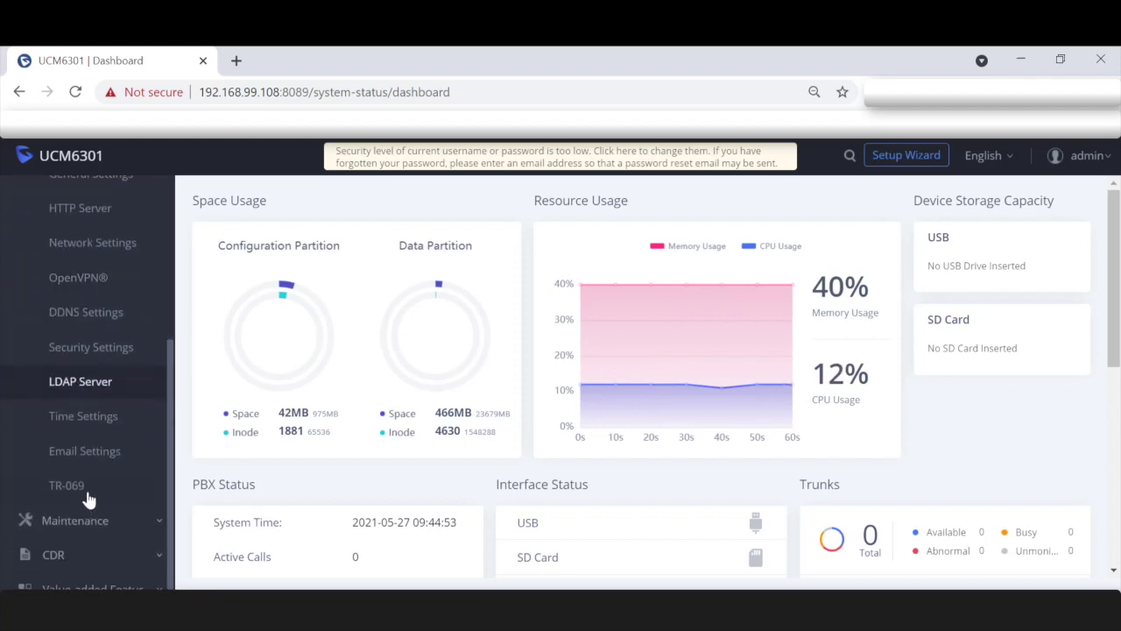
click(91, 418)
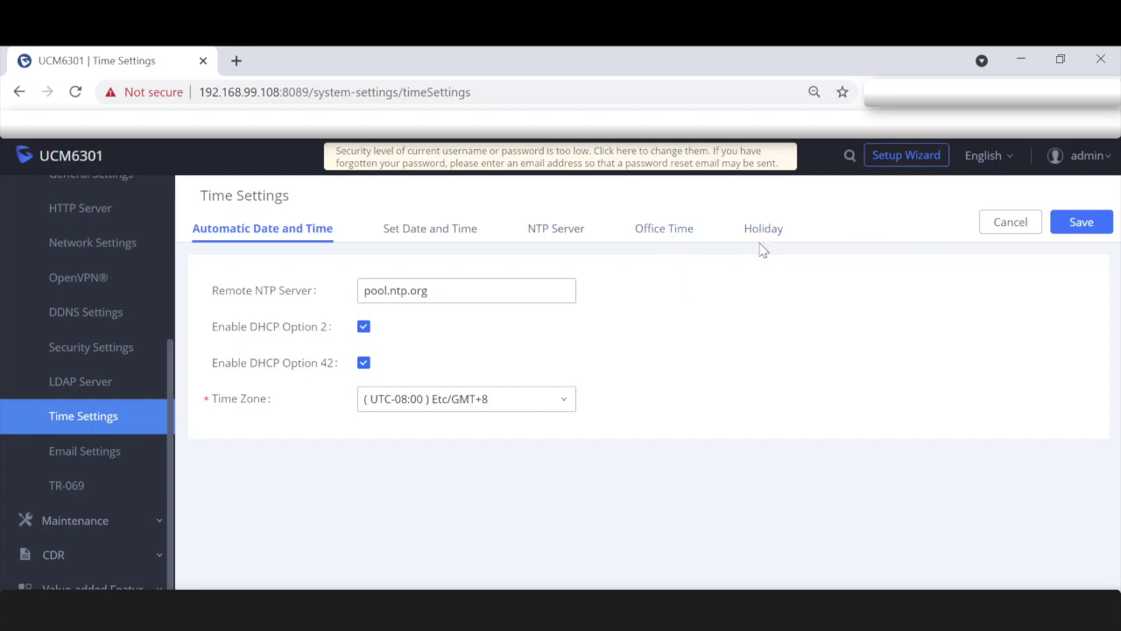
click(665, 232)
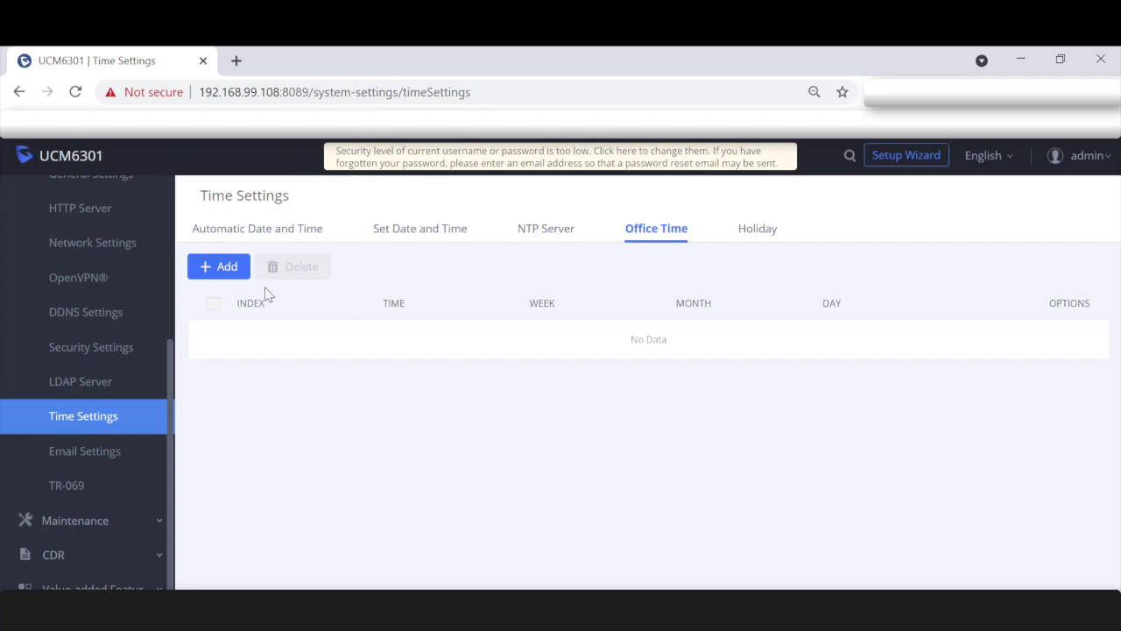
Start a new office time entry and select Monday through Friday as its weekdays
click(222, 273)
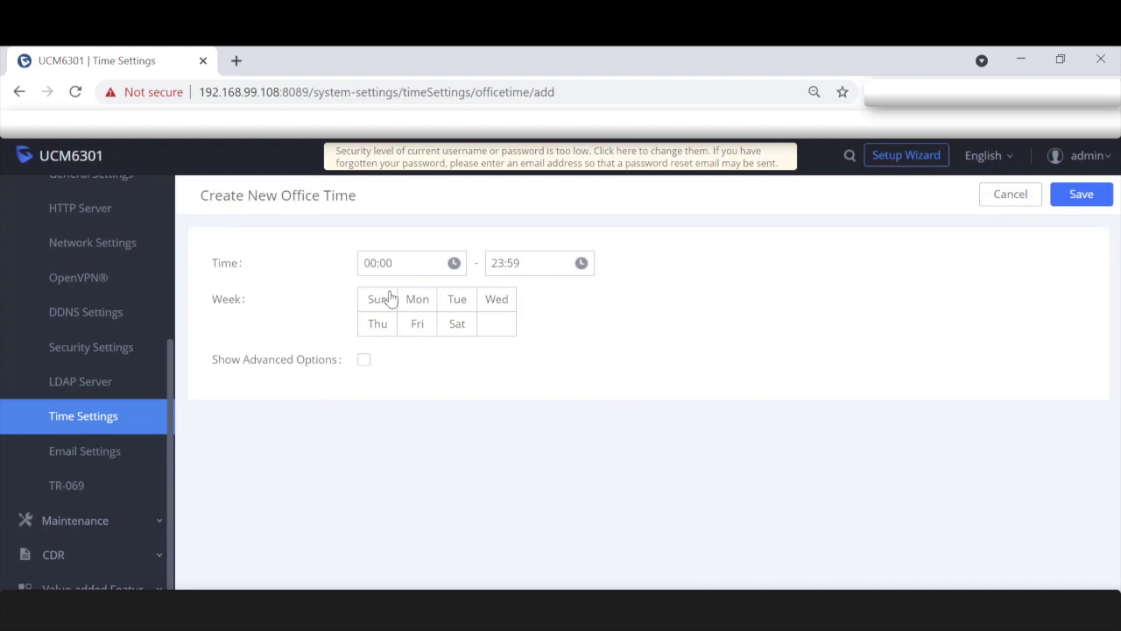
click(418, 303)
click(459, 303)
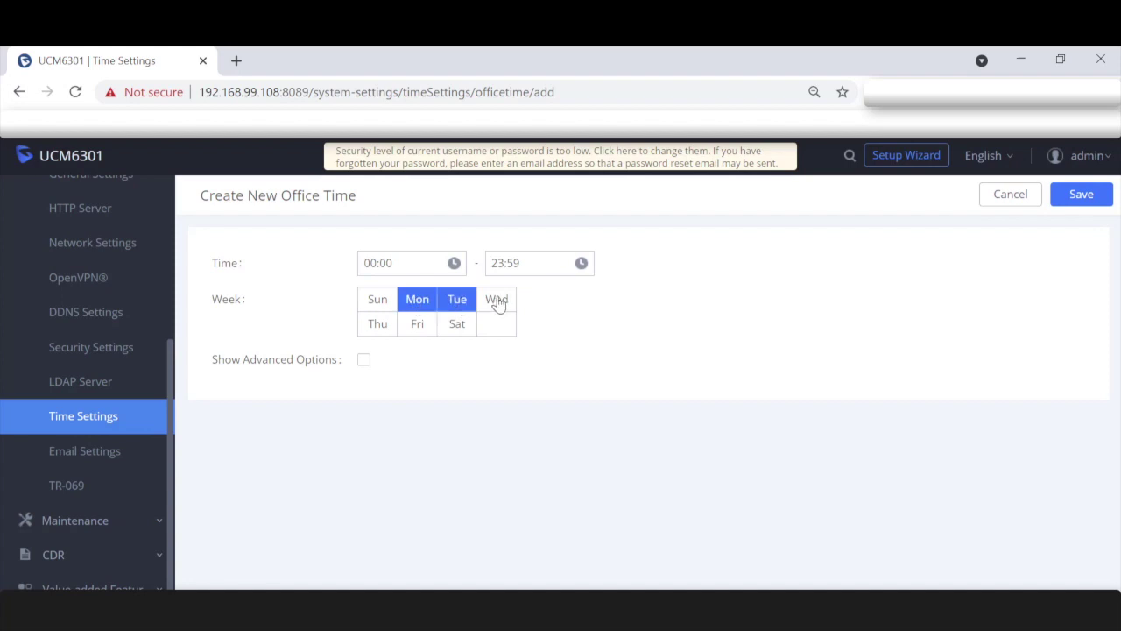
click(498, 302)
click(379, 326)
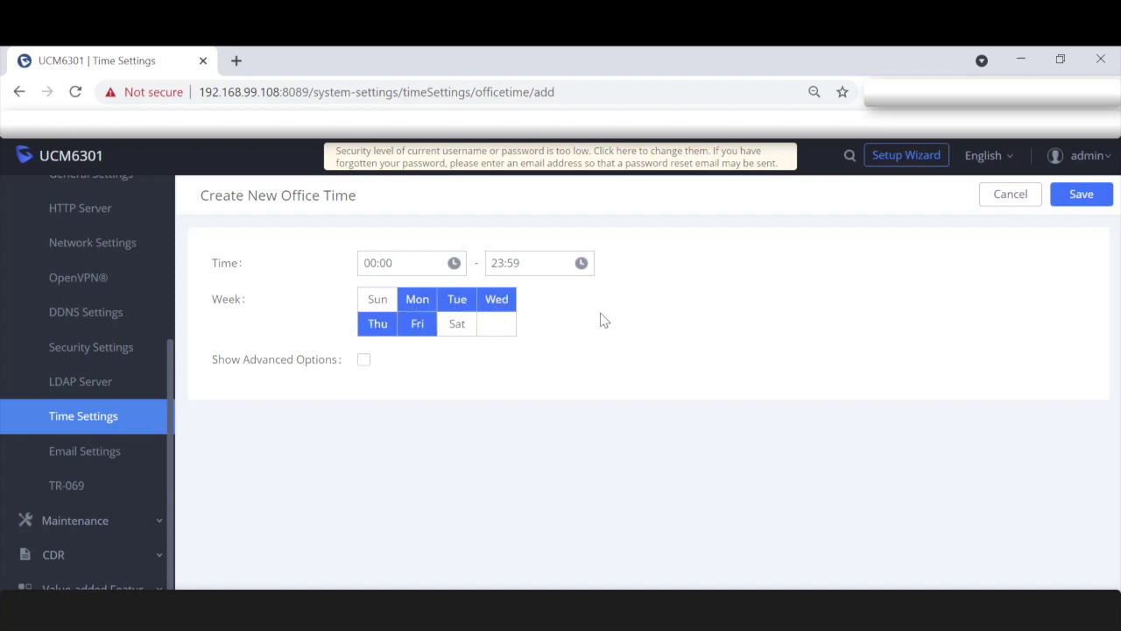
Set the new office time to start at 09:00 and end at 12:00
click(405, 261)
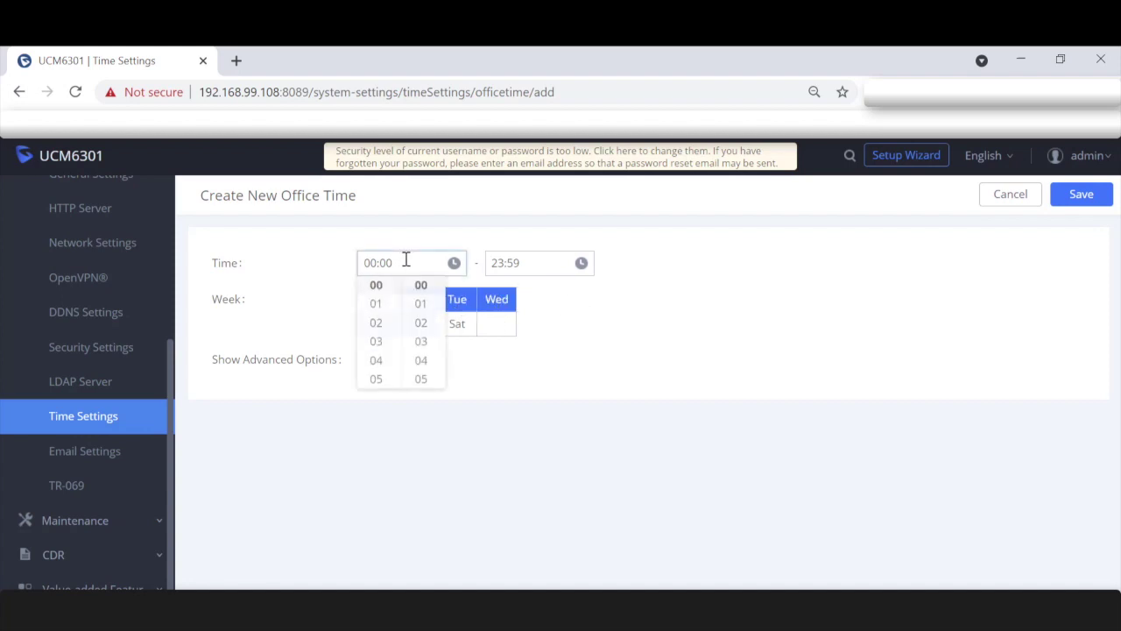
scroll(378, 344, down, 2)
click(377, 365)
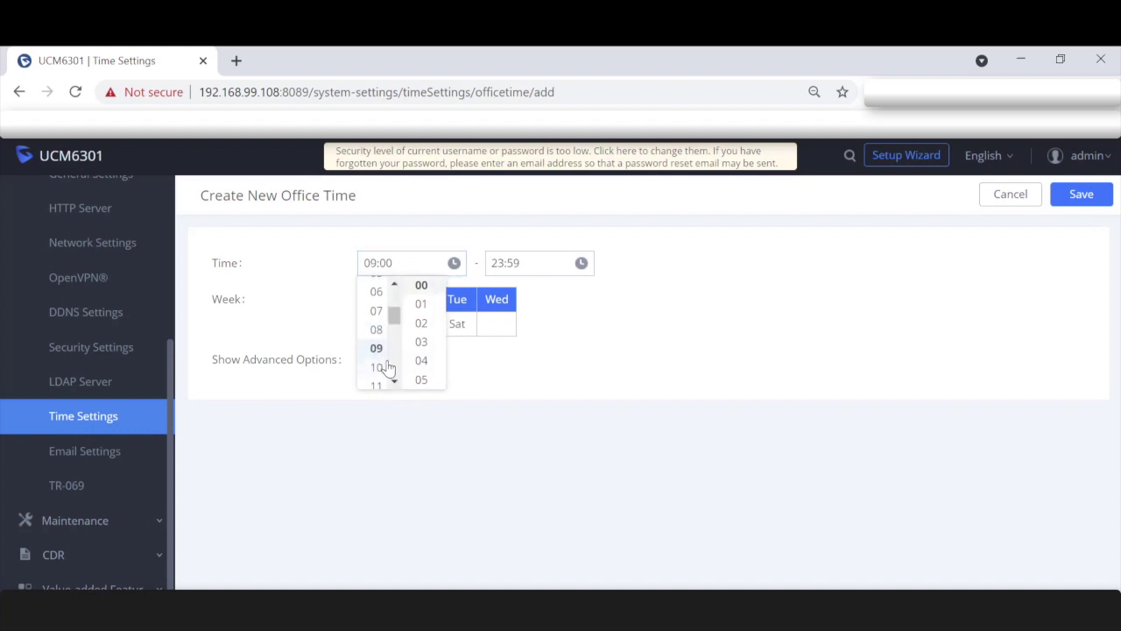
click(532, 259)
scroll(507, 297, up, 10)
scroll(502, 320, down, 2)
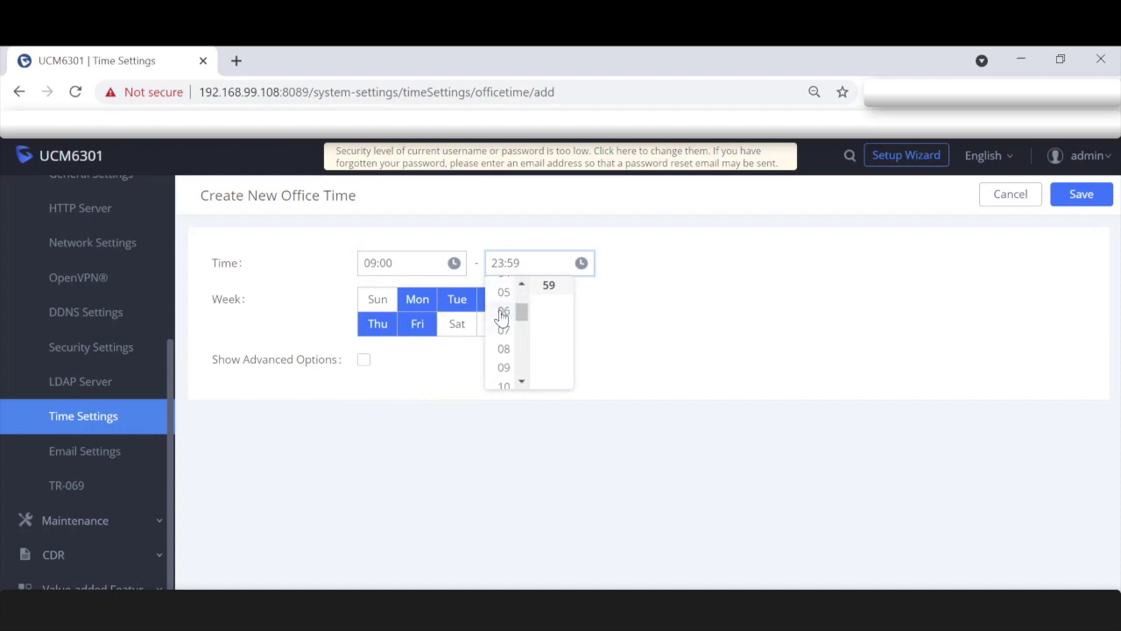
scroll(503, 325, down, 2)
click(505, 338)
click(531, 263)
scroll(549, 307, up, 15)
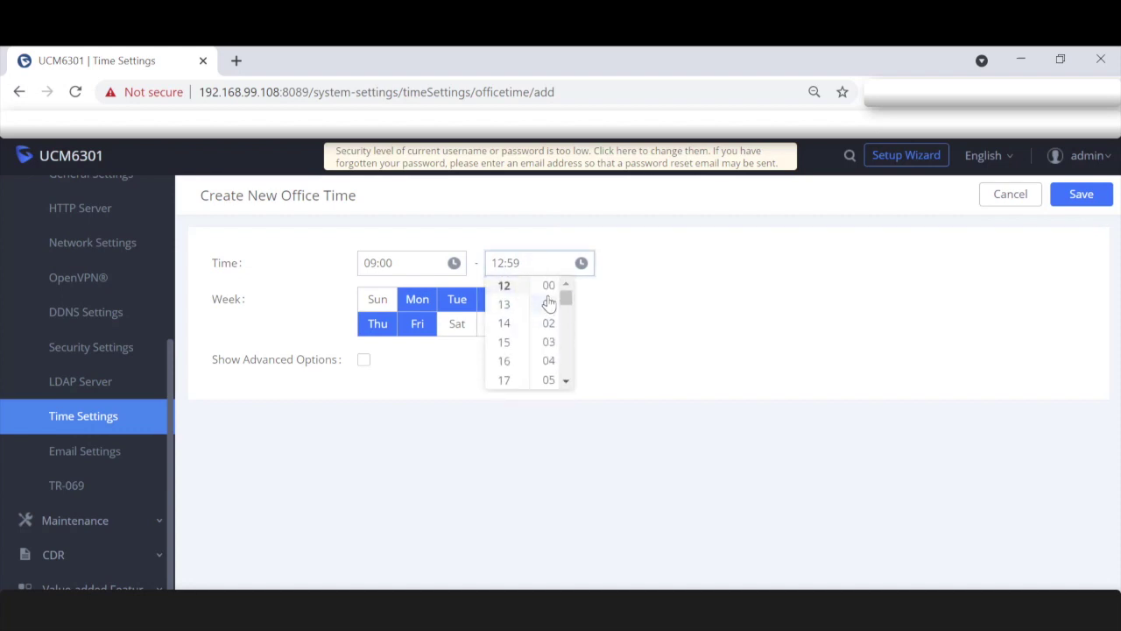
click(549, 287)
click(617, 310)
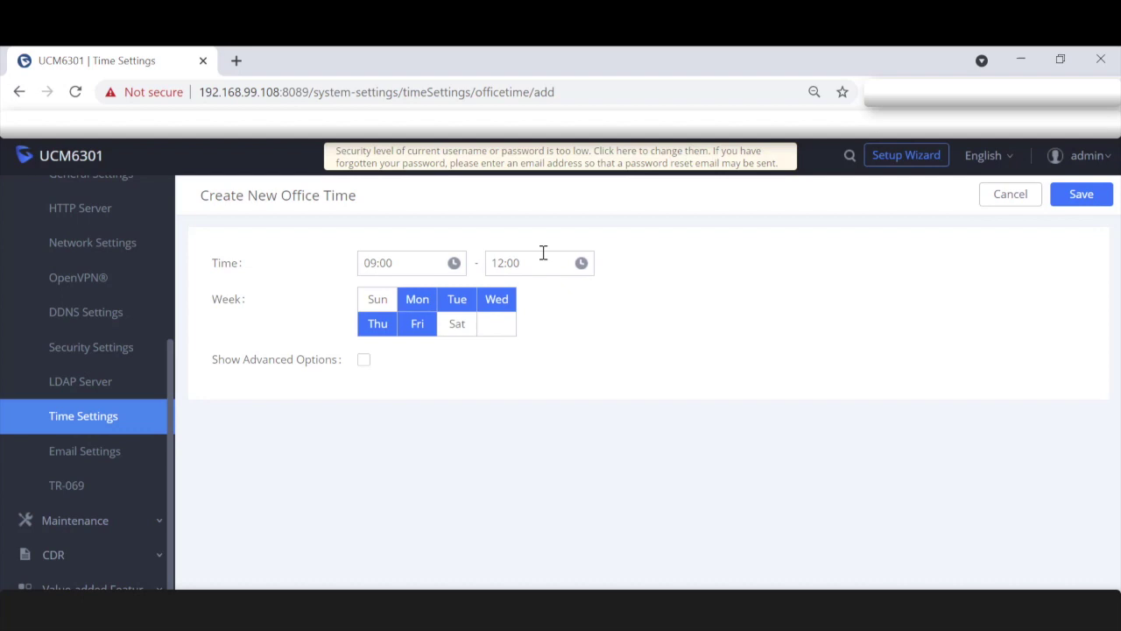
Review the advanced month and day options, turn them off again and save the office time
click(363, 360)
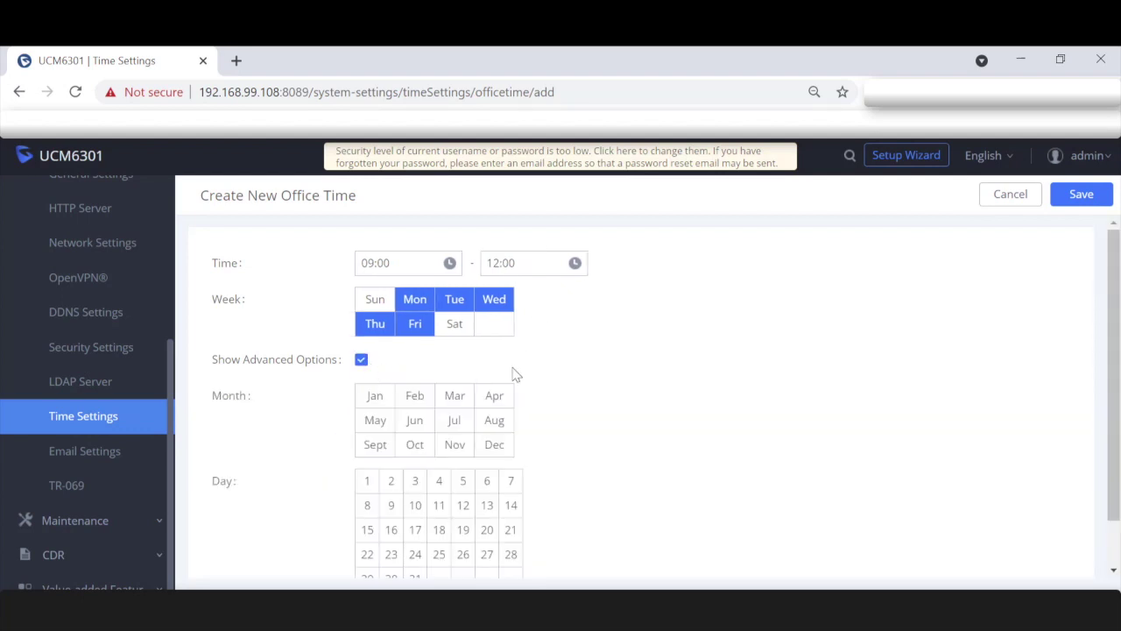
scroll(665, 363, down, 1)
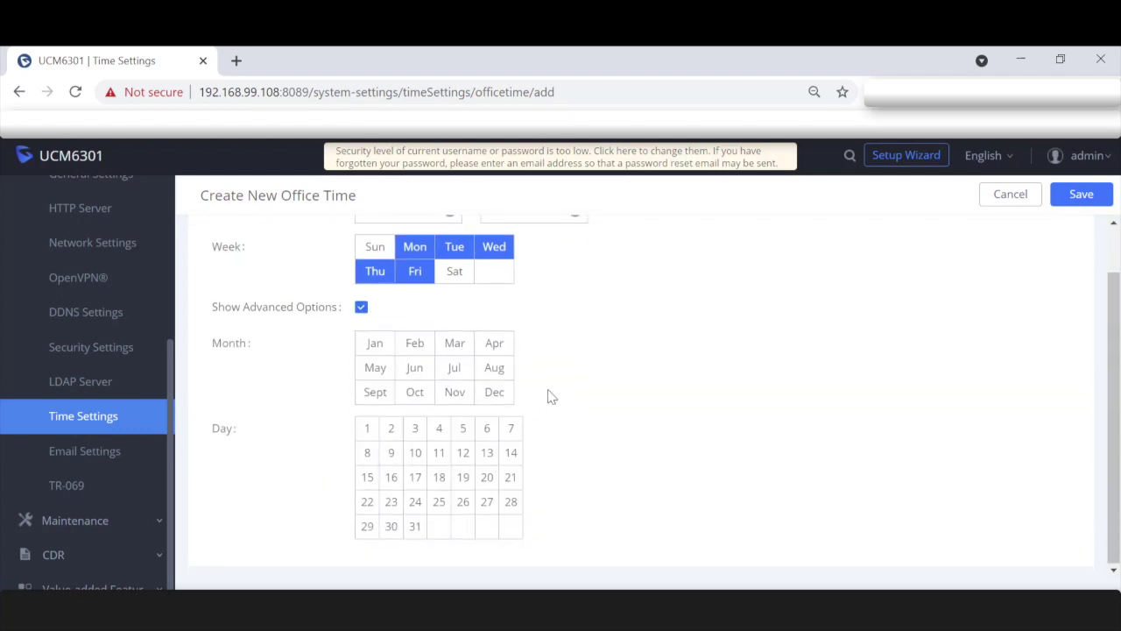
click(360, 308)
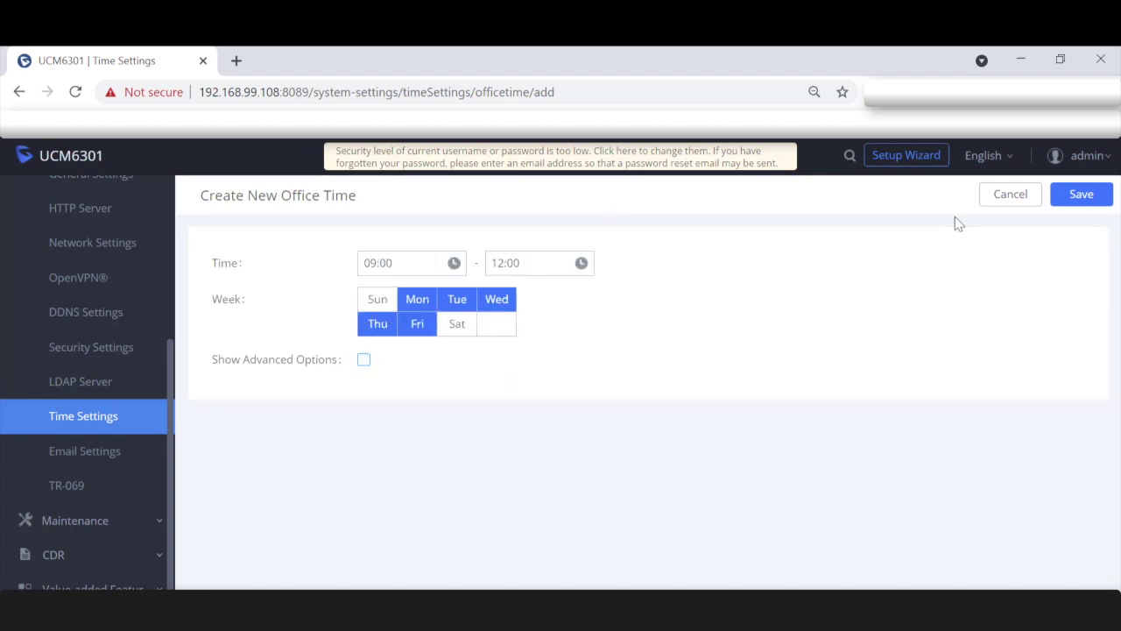
click(1082, 196)
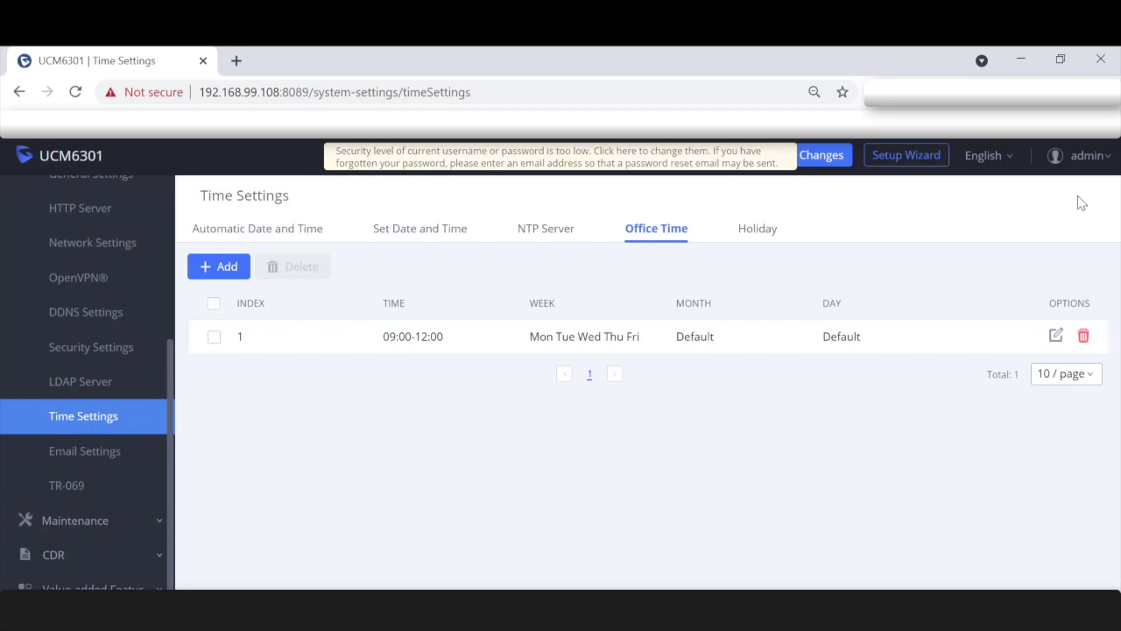
Add a second office time entry with a time range from 13:00 to 17:00
click(227, 270)
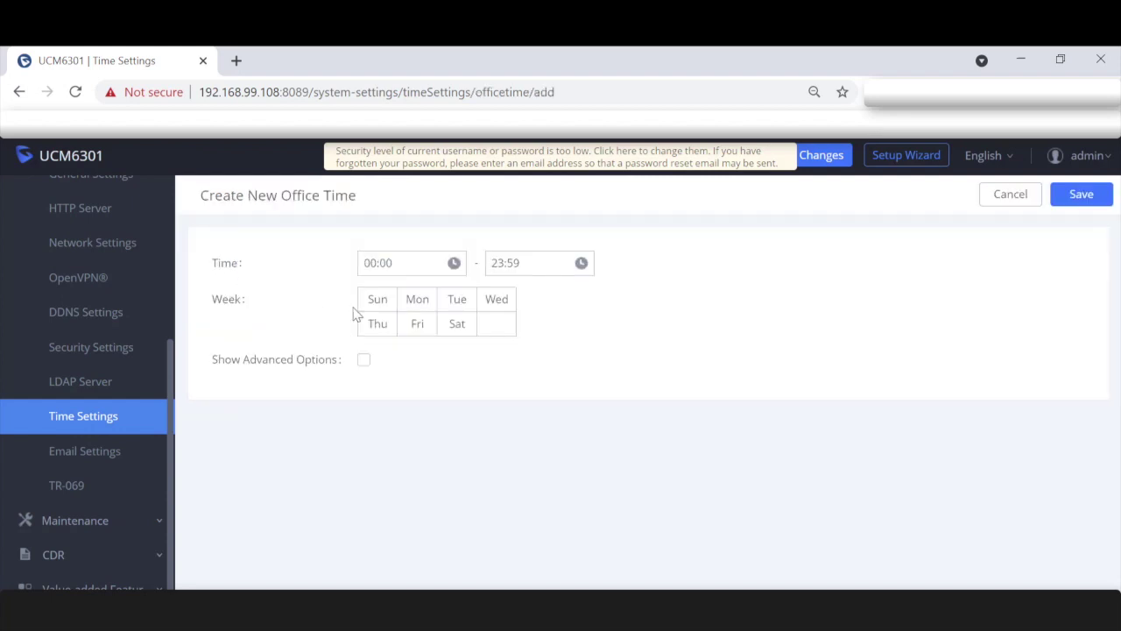
click(398, 264)
scroll(380, 344, down, 3)
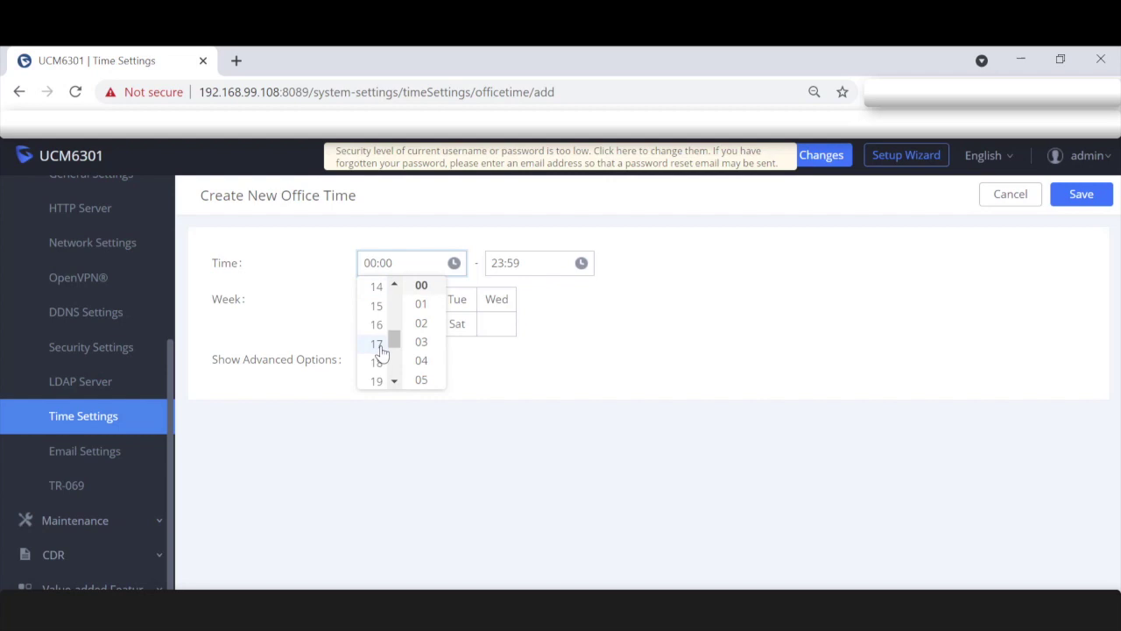
scroll(380, 350, up, 1)
click(377, 357)
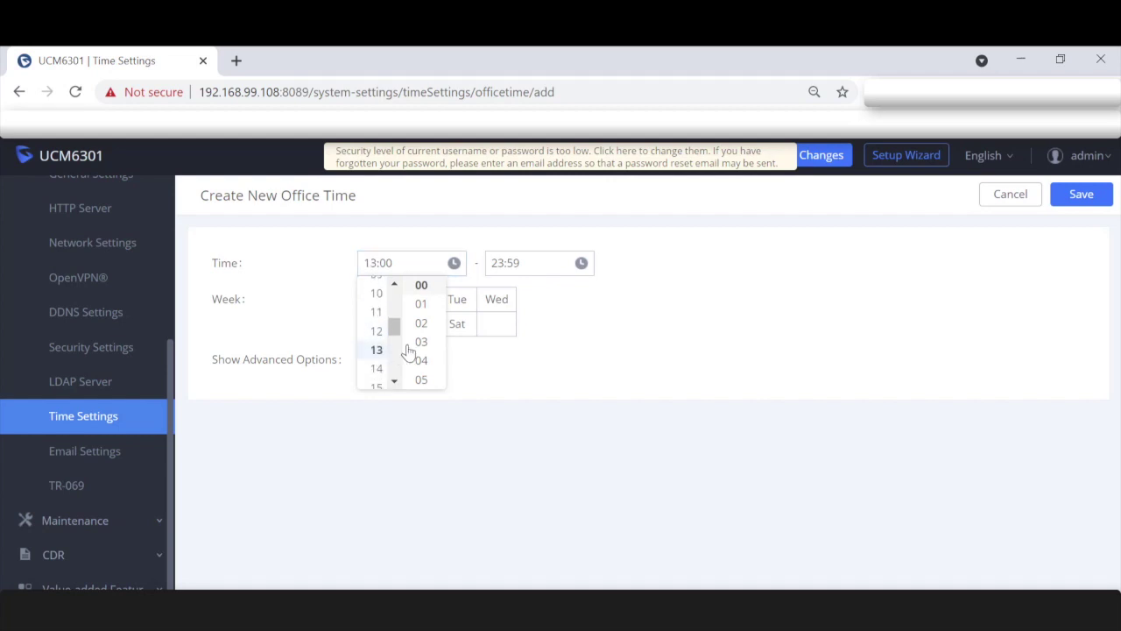
click(523, 263)
scroll(506, 333, up, 3)
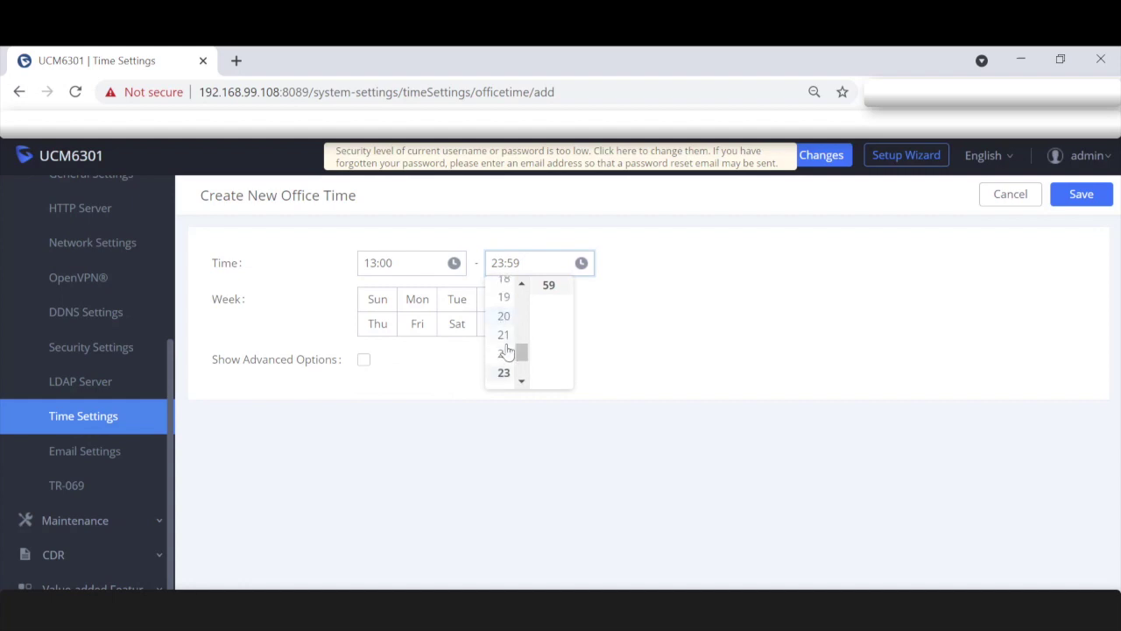
scroll(506, 352, up, 2)
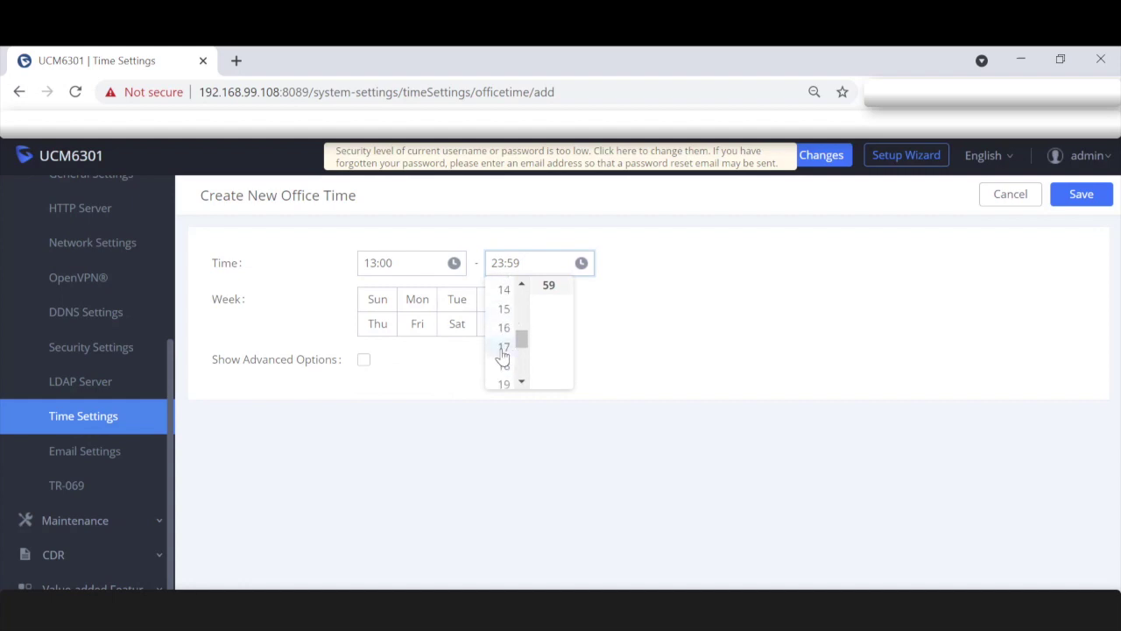
click(503, 351)
scroll(550, 311, up, 10)
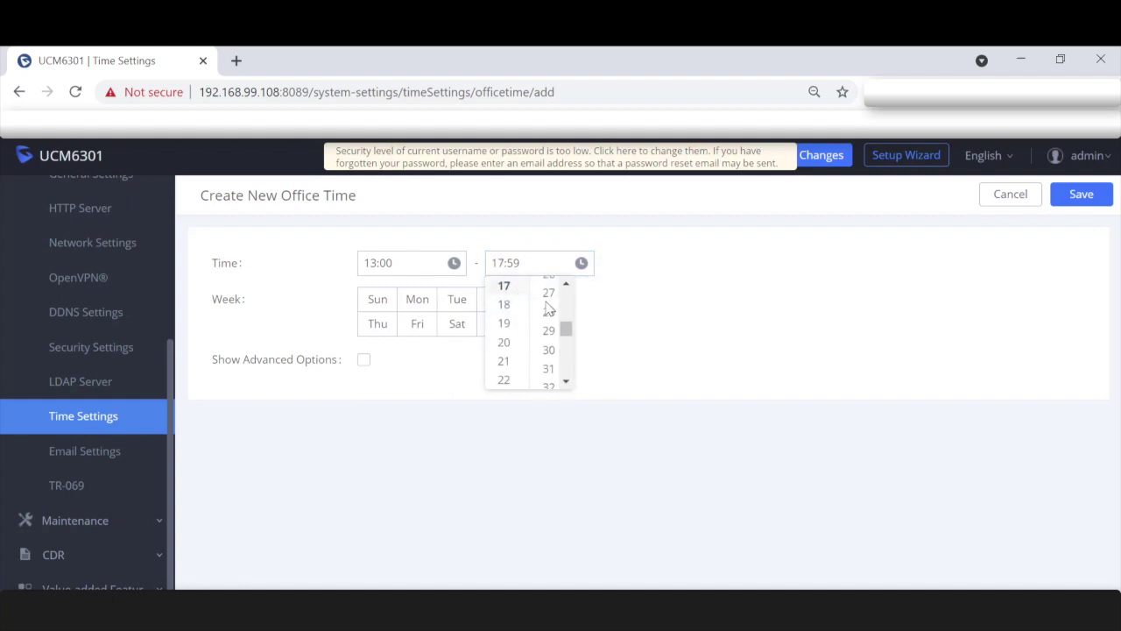
click(548, 287)
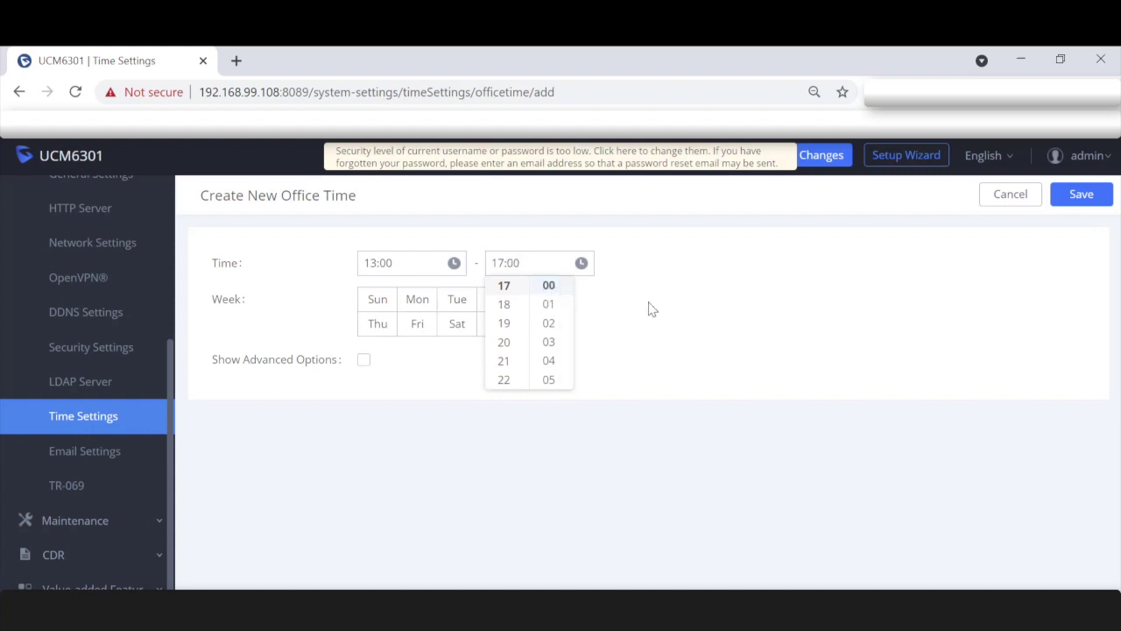
click(639, 315)
Select Monday through Friday for the afternoon office time and save it
click(420, 299)
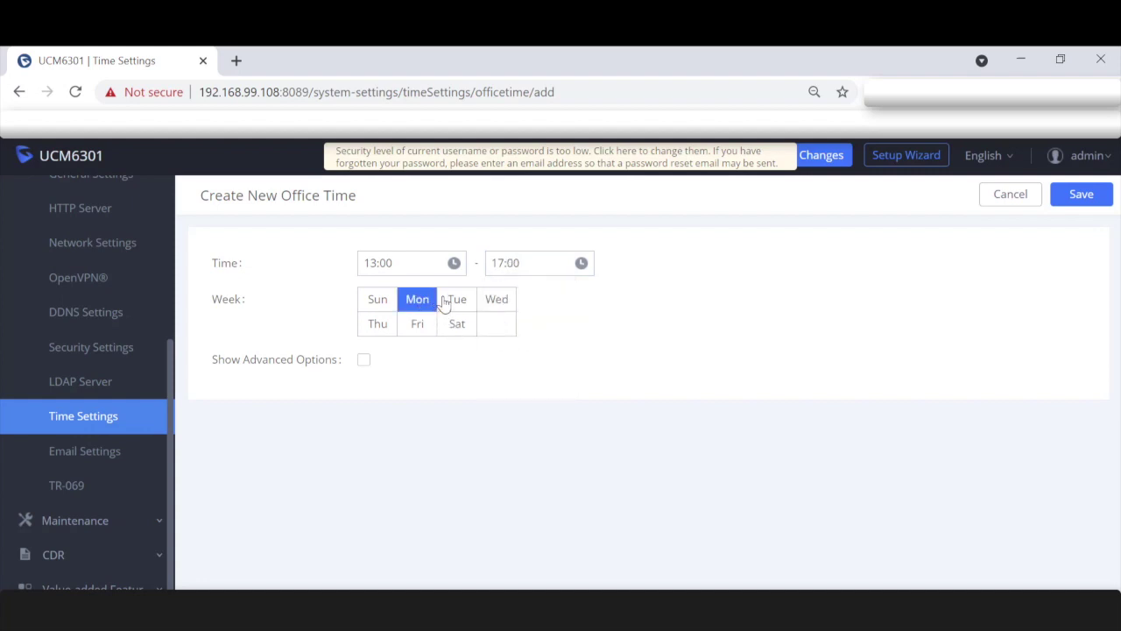
click(450, 301)
click(496, 309)
click(387, 331)
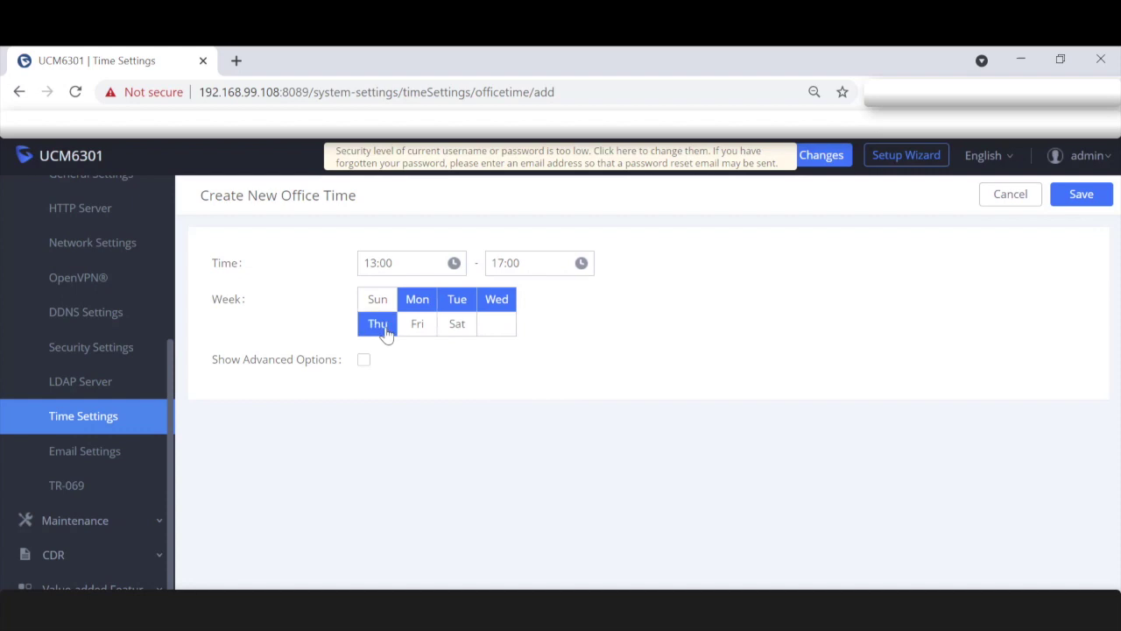
click(413, 326)
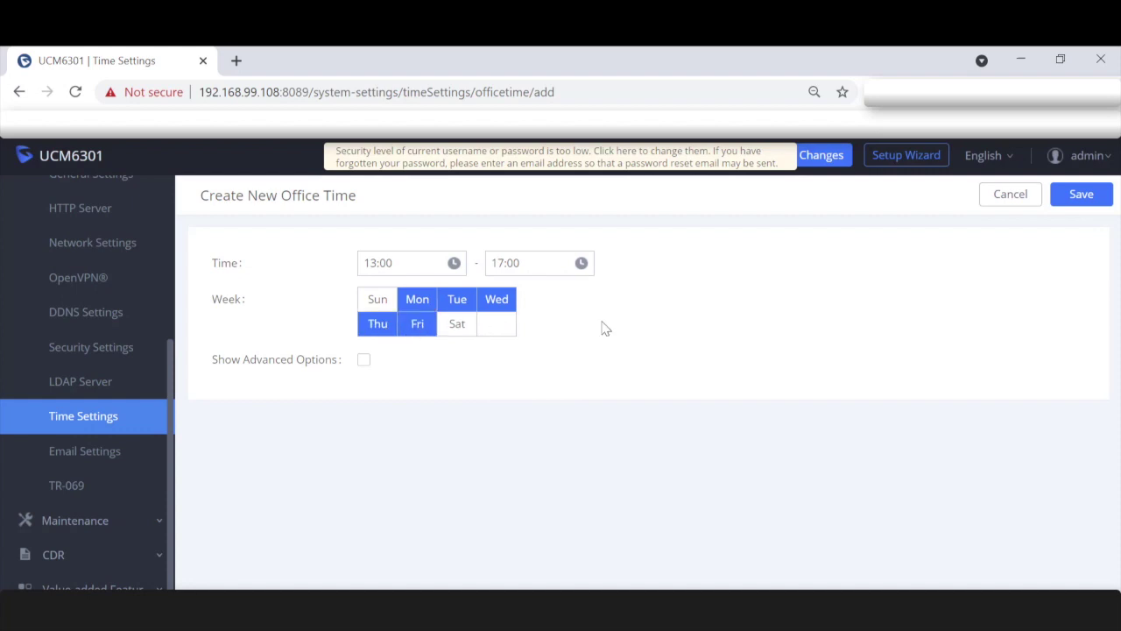
click(1081, 196)
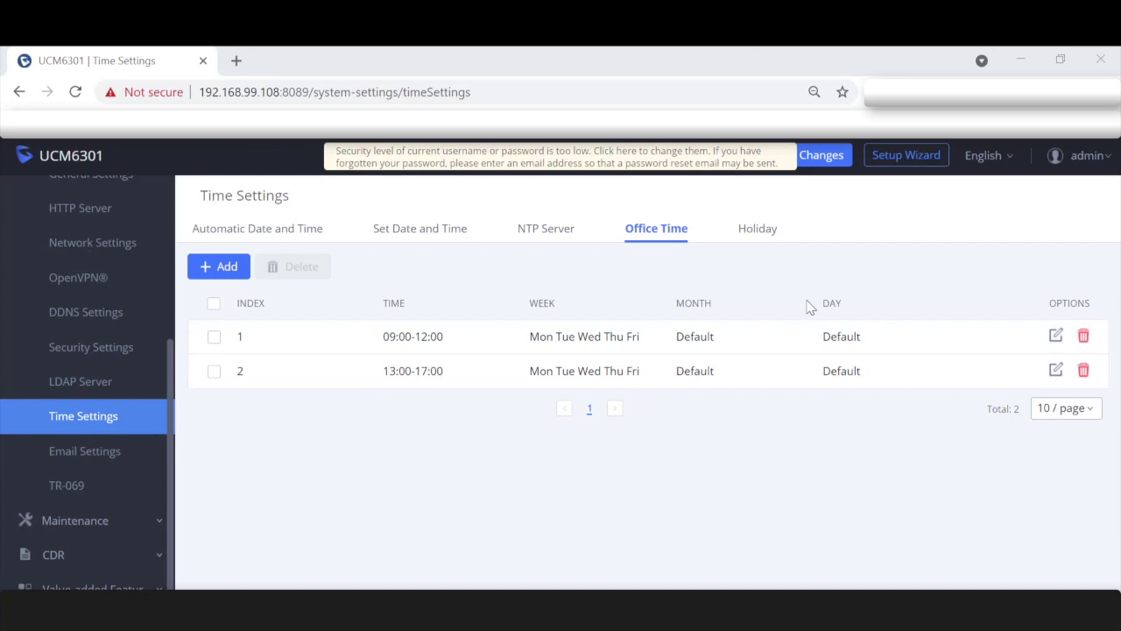
Create a new holiday entry in the time settings and name it Test
click(757, 231)
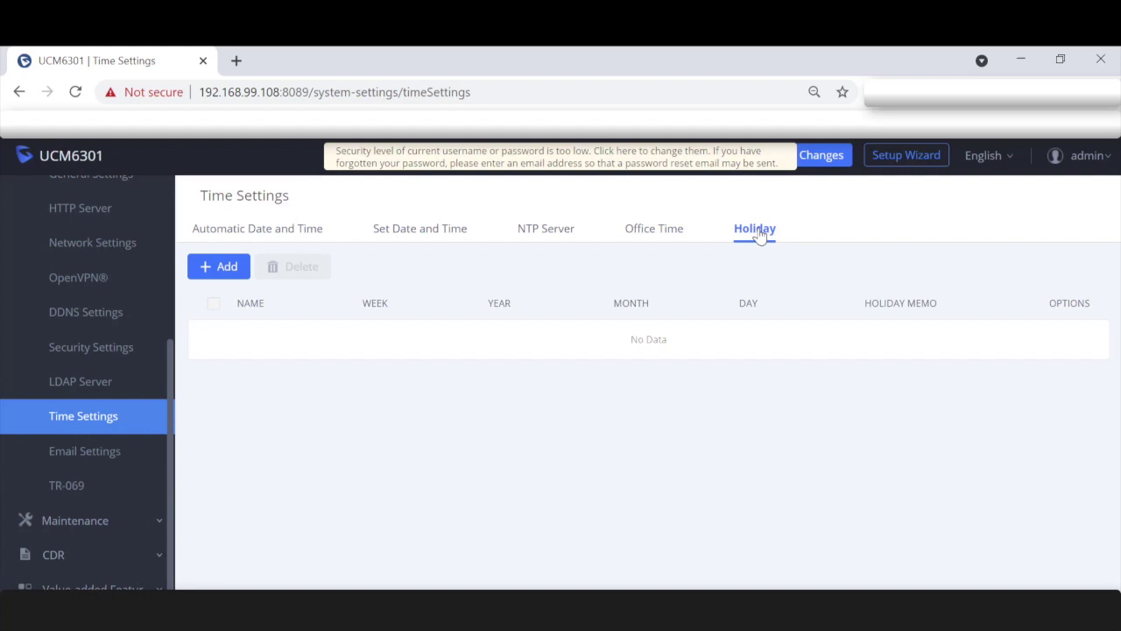
click(218, 266)
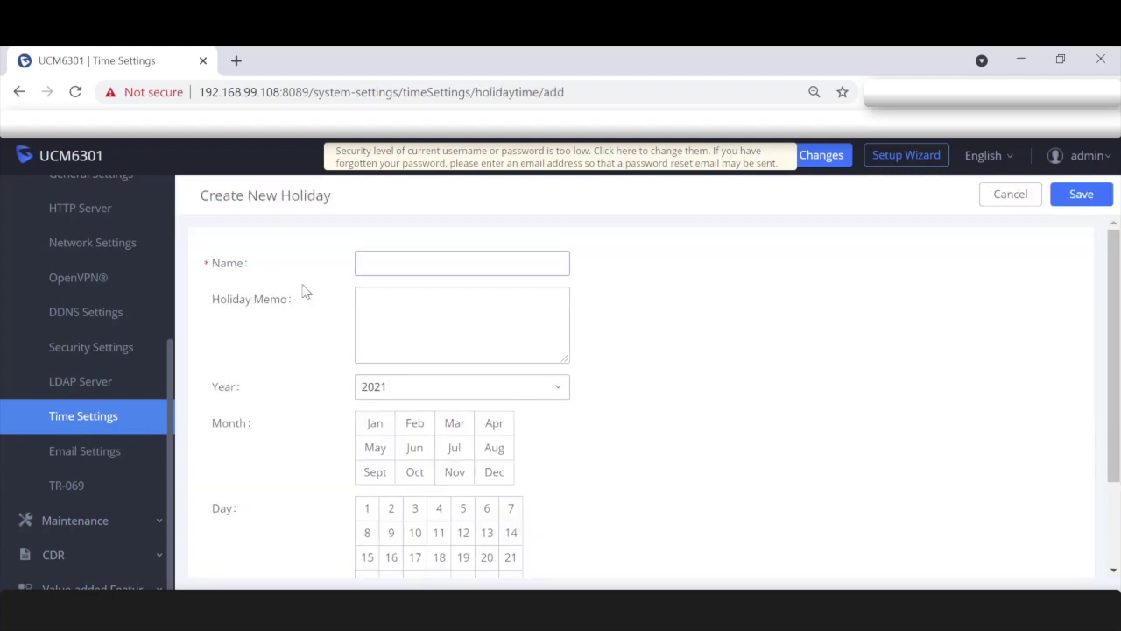
click(416, 253)
text(Test)
click(438, 331)
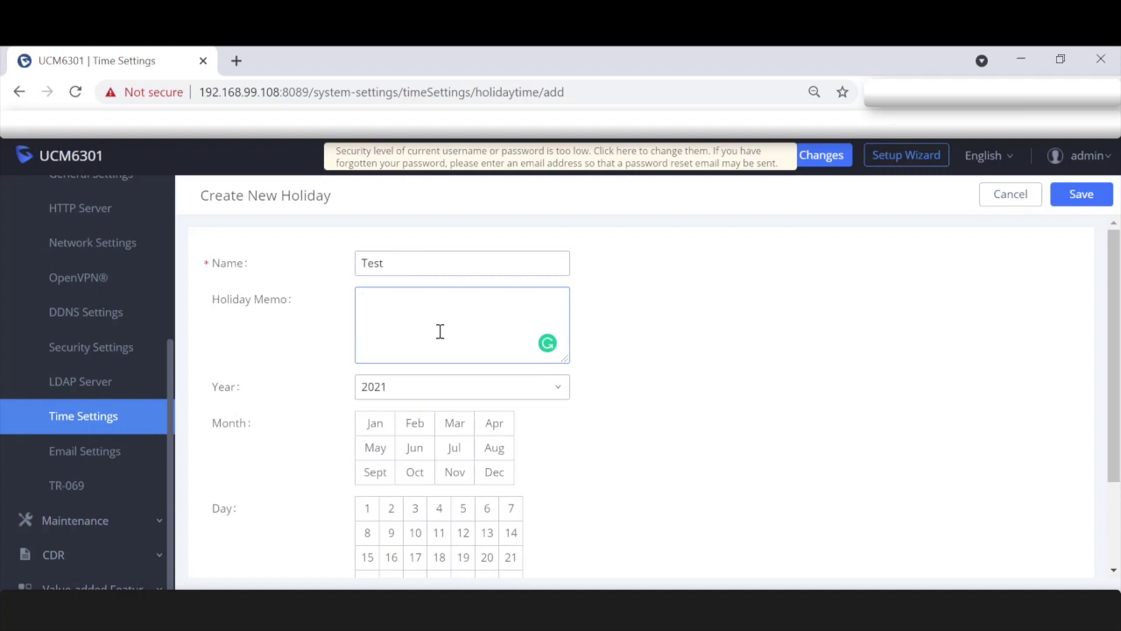
Keep the holiday's year at 2021 and select May and day 27 as its date
click(541, 392)
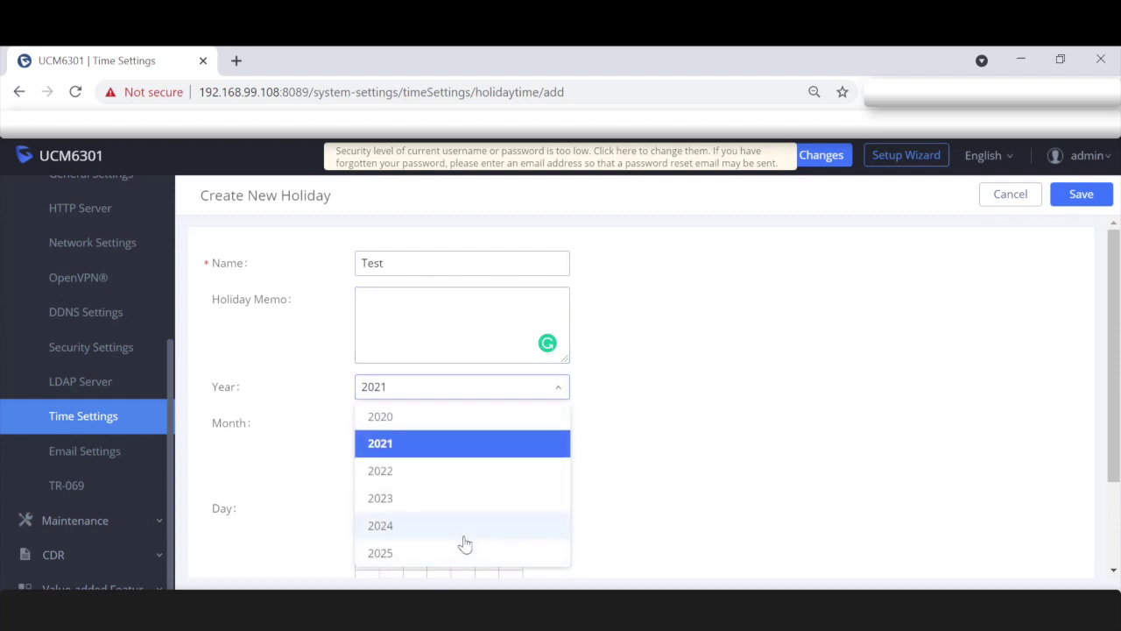
click(704, 376)
scroll(704, 377, down, 1)
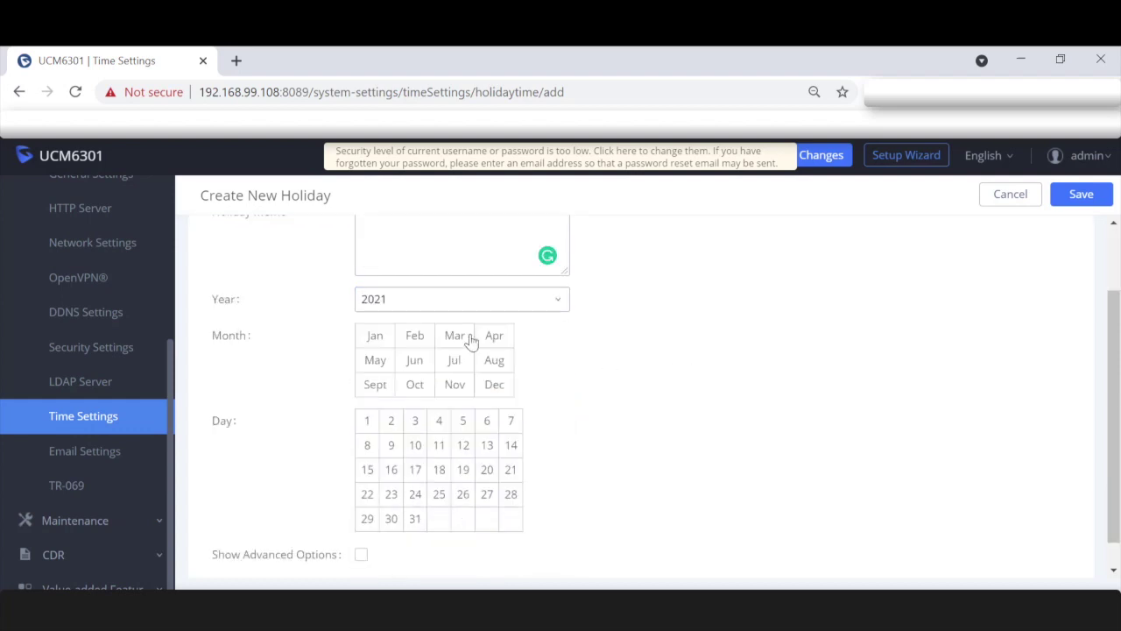
click(373, 360)
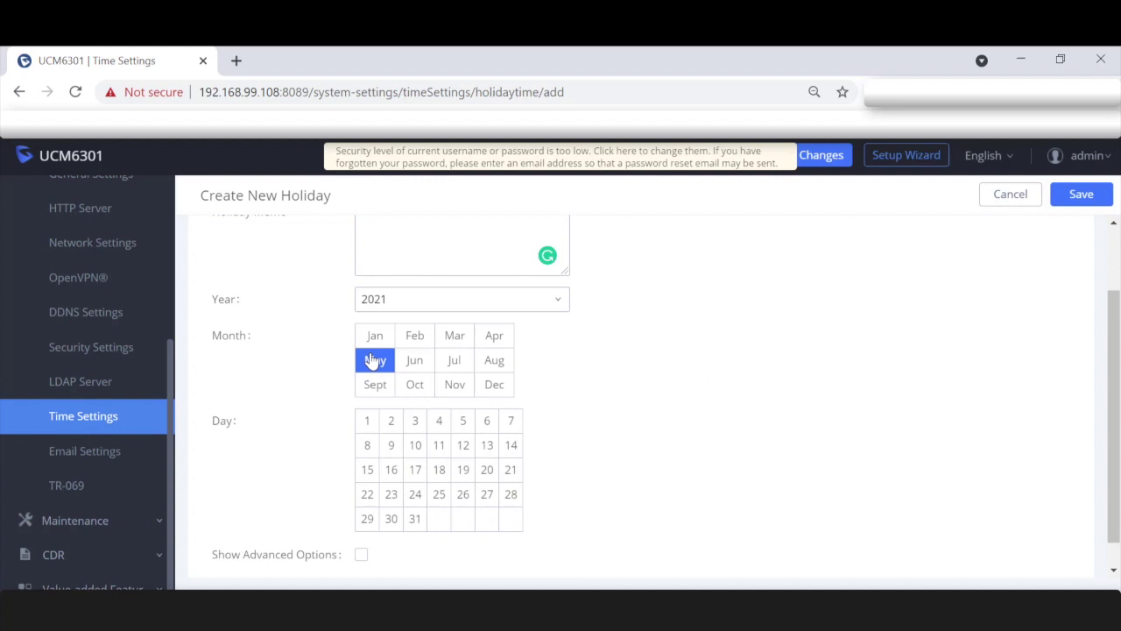
click(488, 496)
Show the holiday's advanced options to look at the weekday choices, and turn them off again
scroll(487, 500, down, 1)
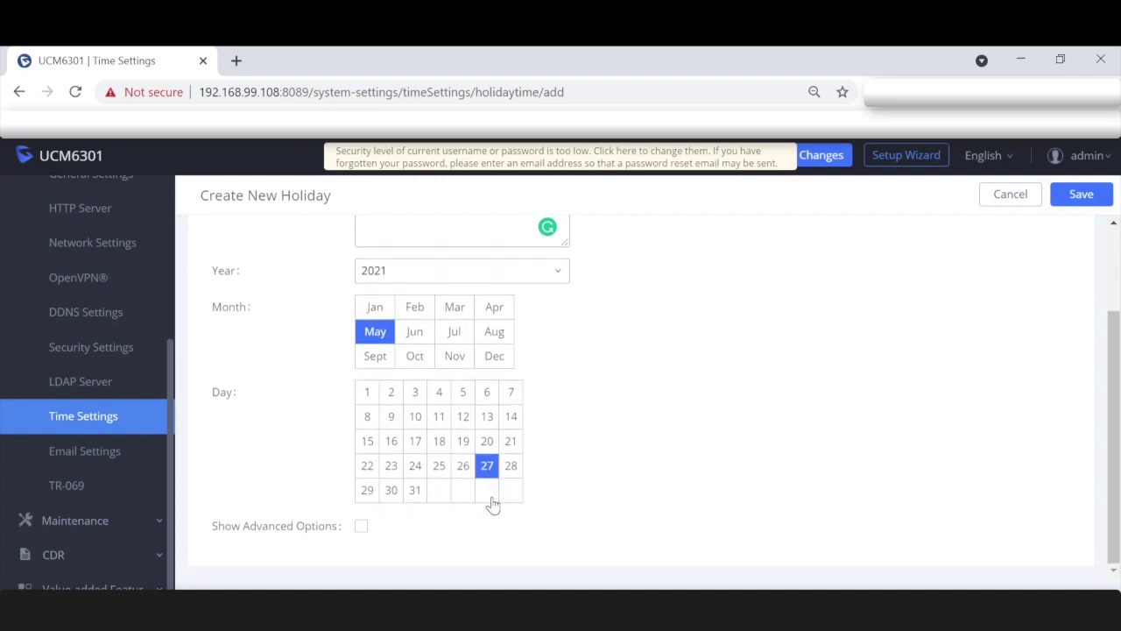
click(360, 528)
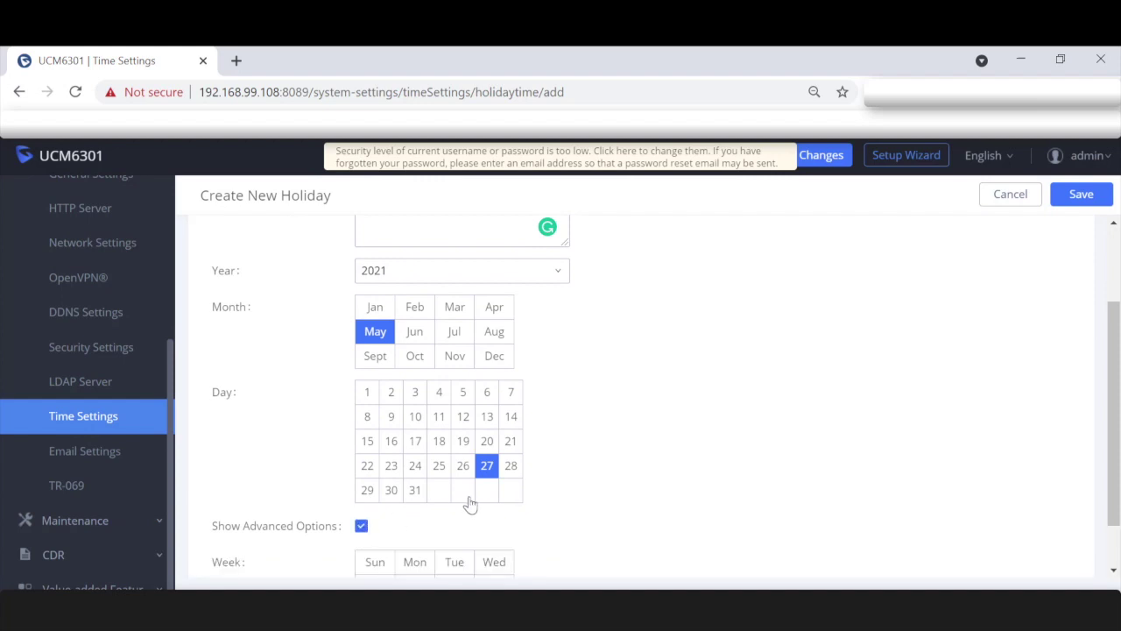
scroll(644, 489, down, 2)
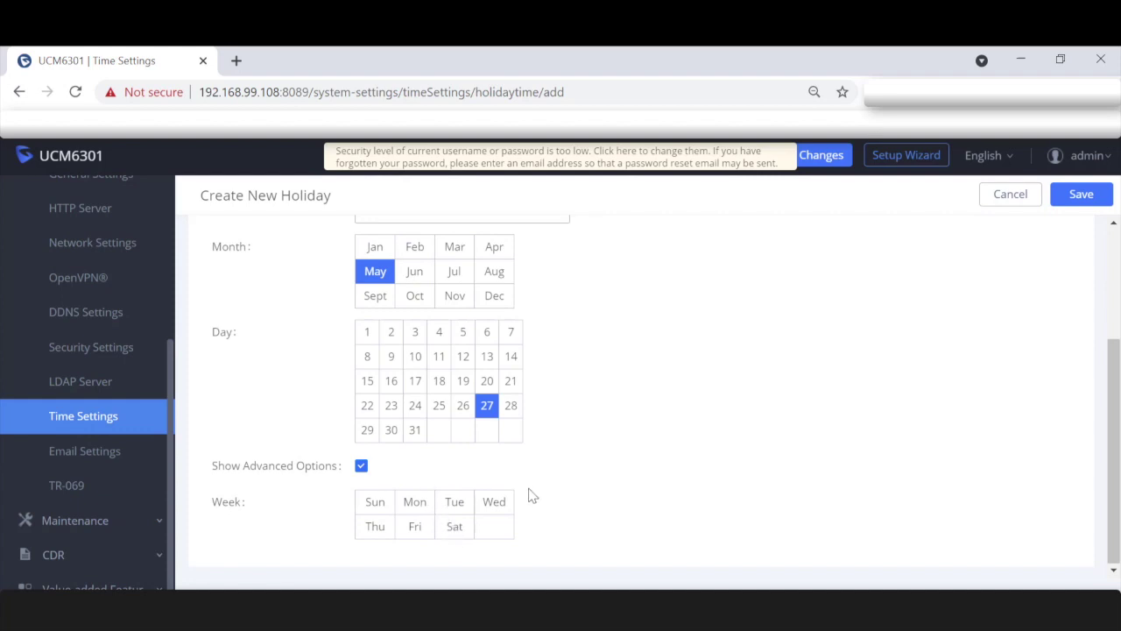
click(369, 471)
Save the Test holiday and apply the changes to the phone system
scroll(785, 386, up, 2)
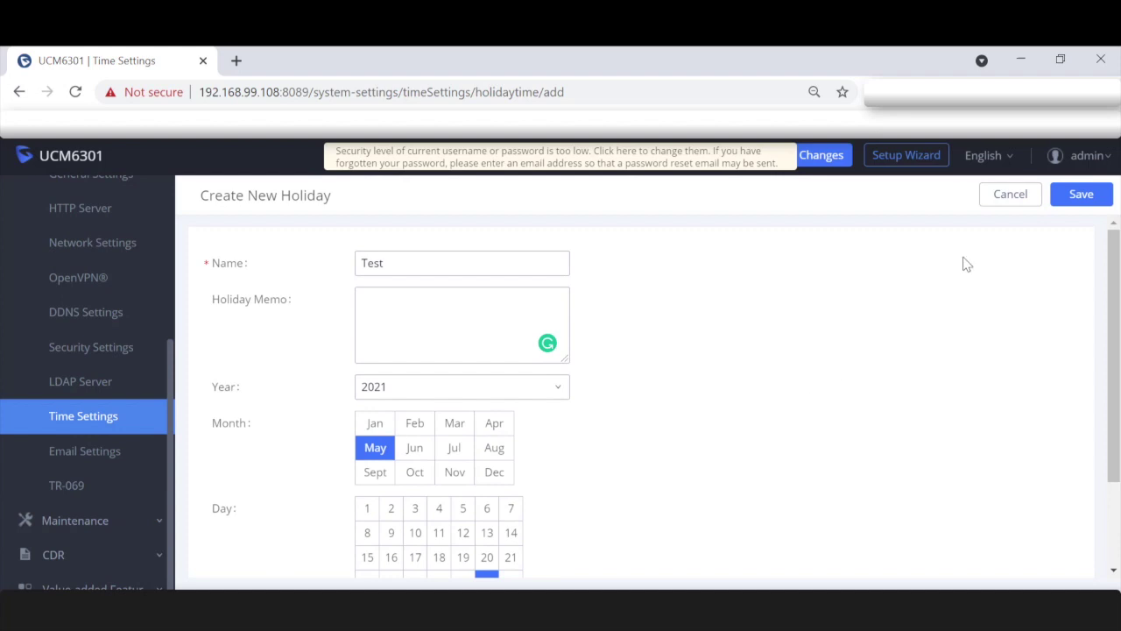
scroll(1020, 324, down, 1)
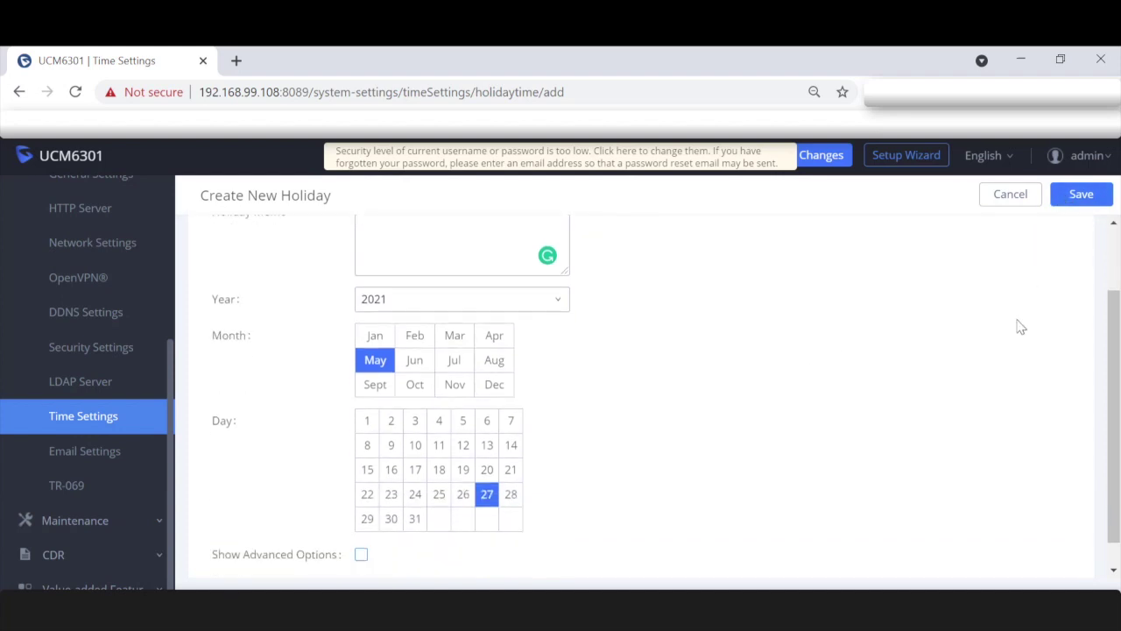
click(1082, 196)
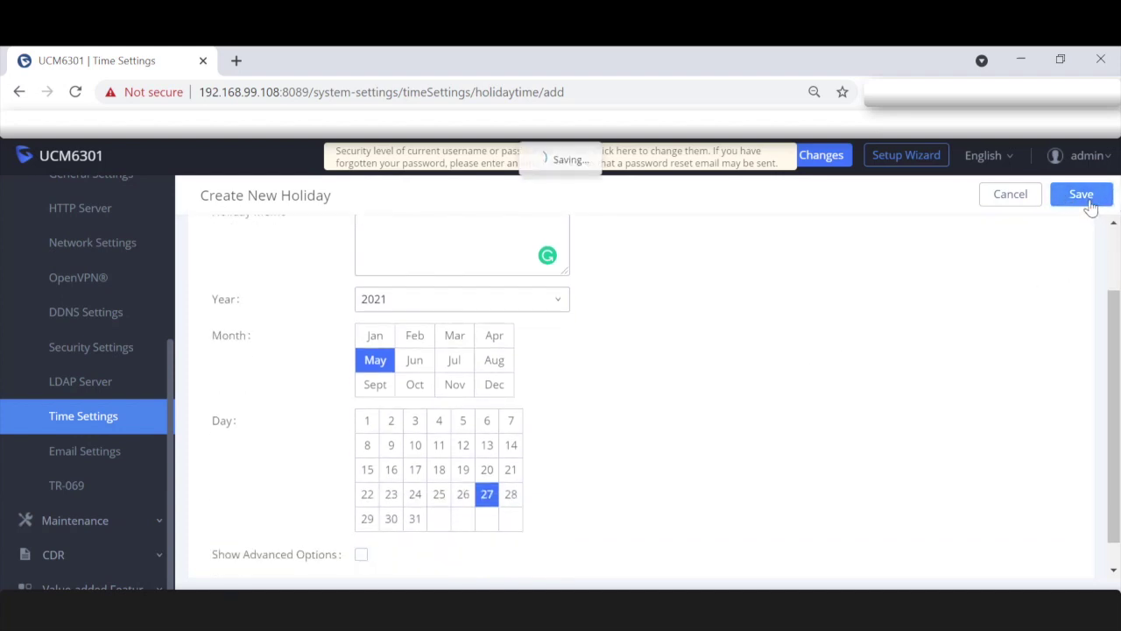
click(836, 160)
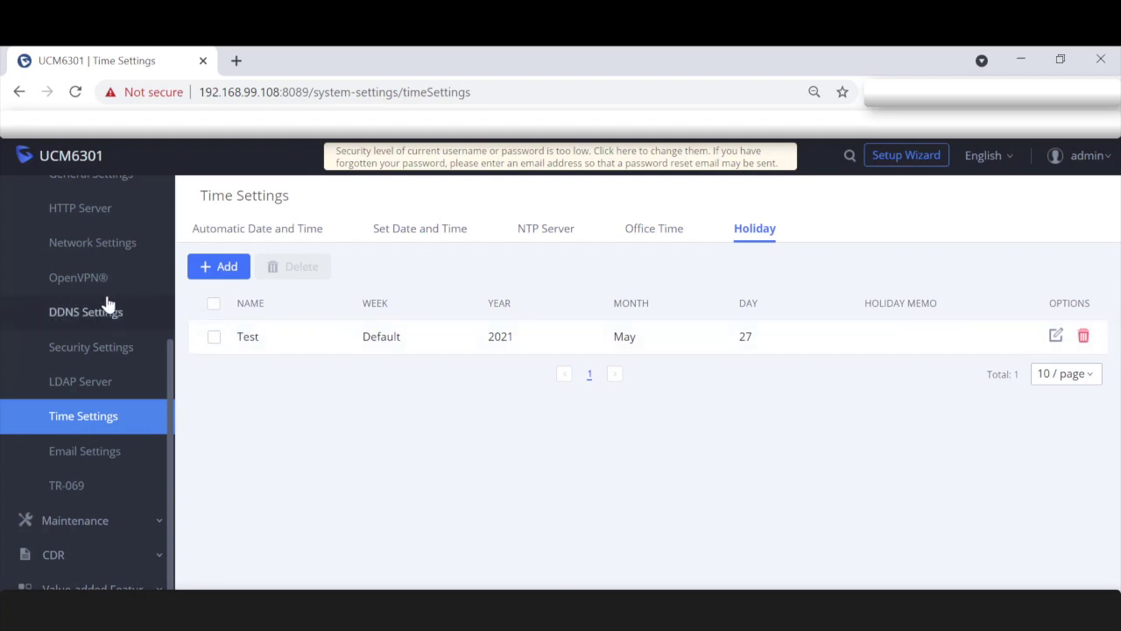
Open the inbound routes under Extension/Trunk and check the available trunks, keeping SIP Trunks -- VOIP Trunk selected
scroll(105, 301, up, 5)
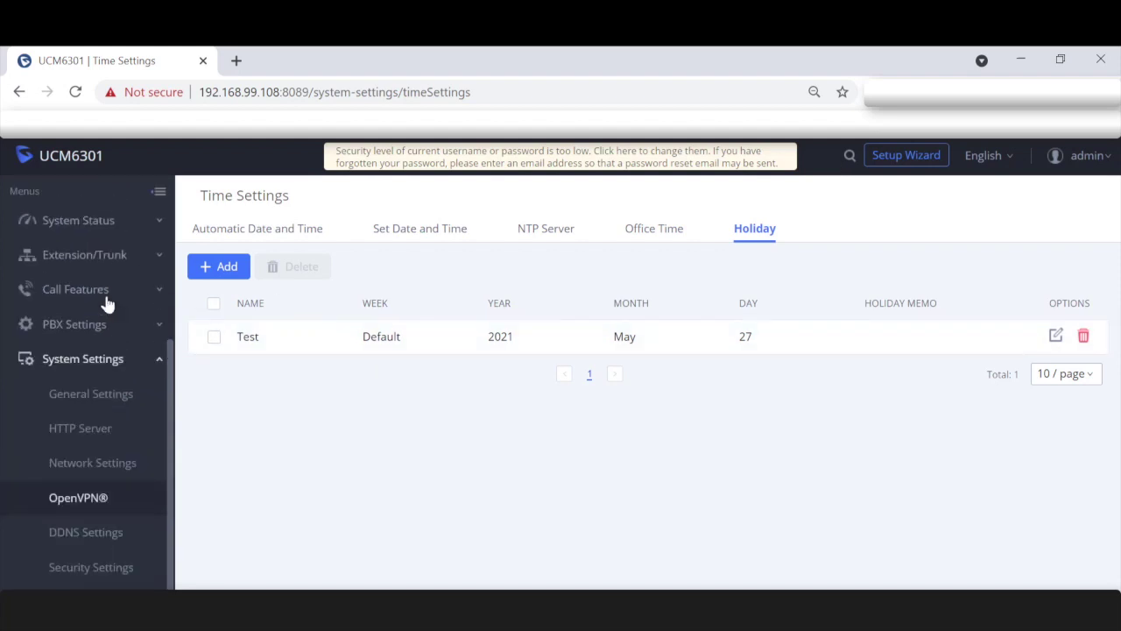
click(85, 255)
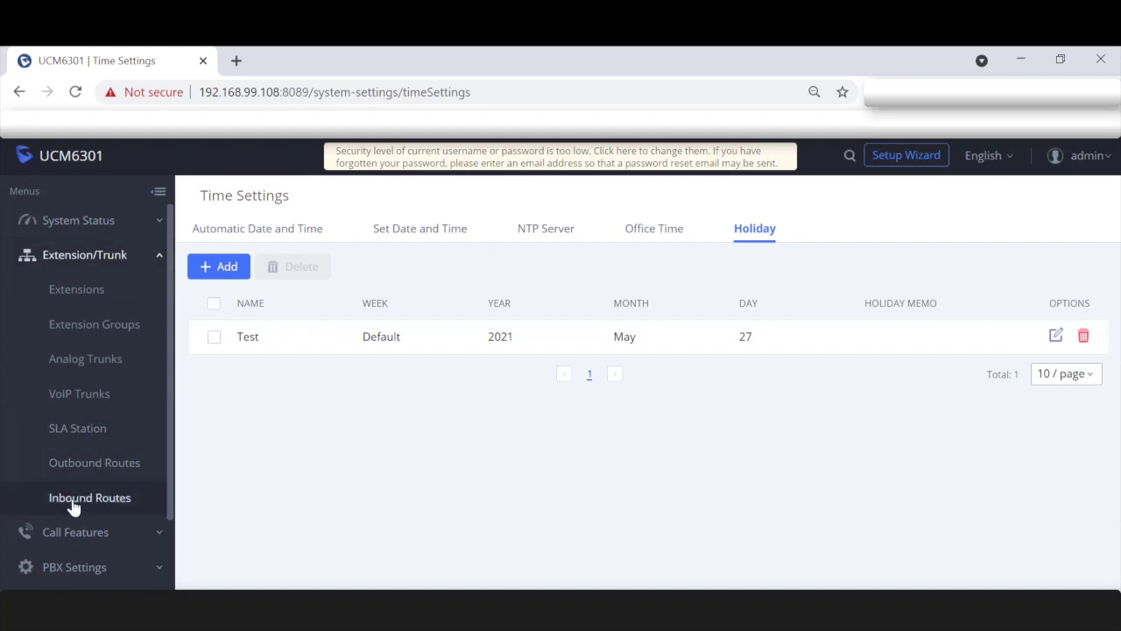
click(72, 499)
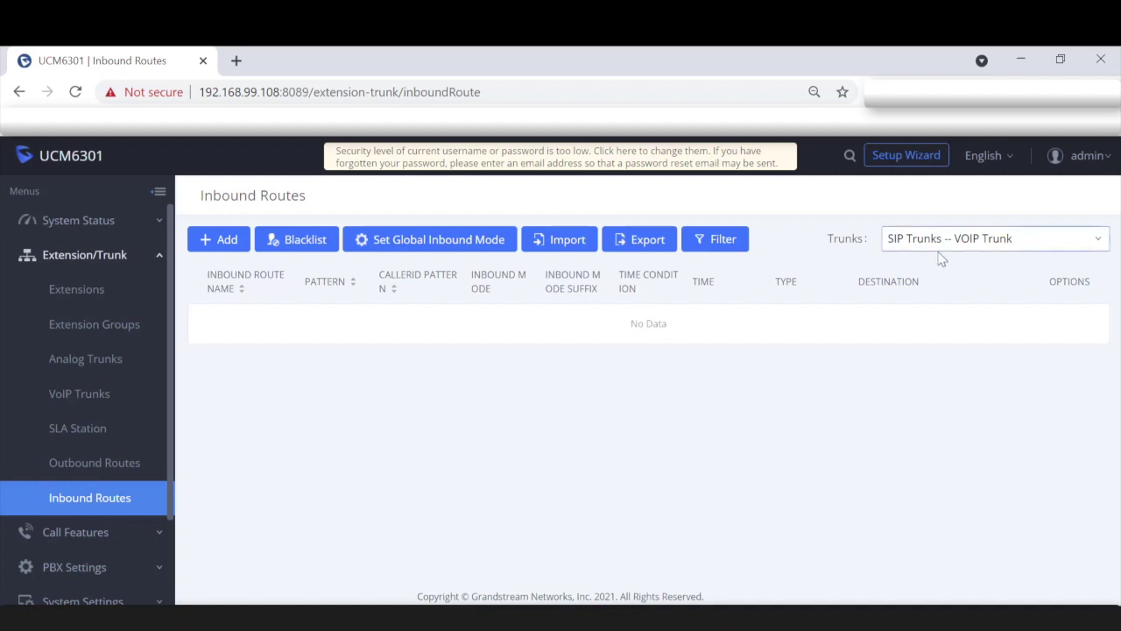
drag(864, 239, 857, 240)
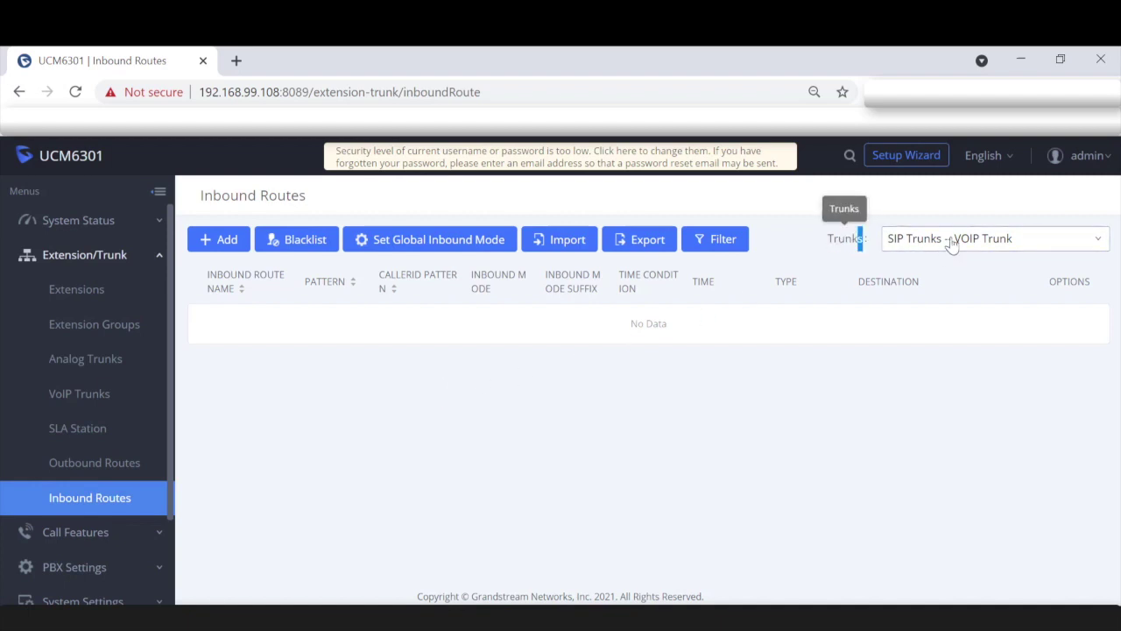
click(956, 243)
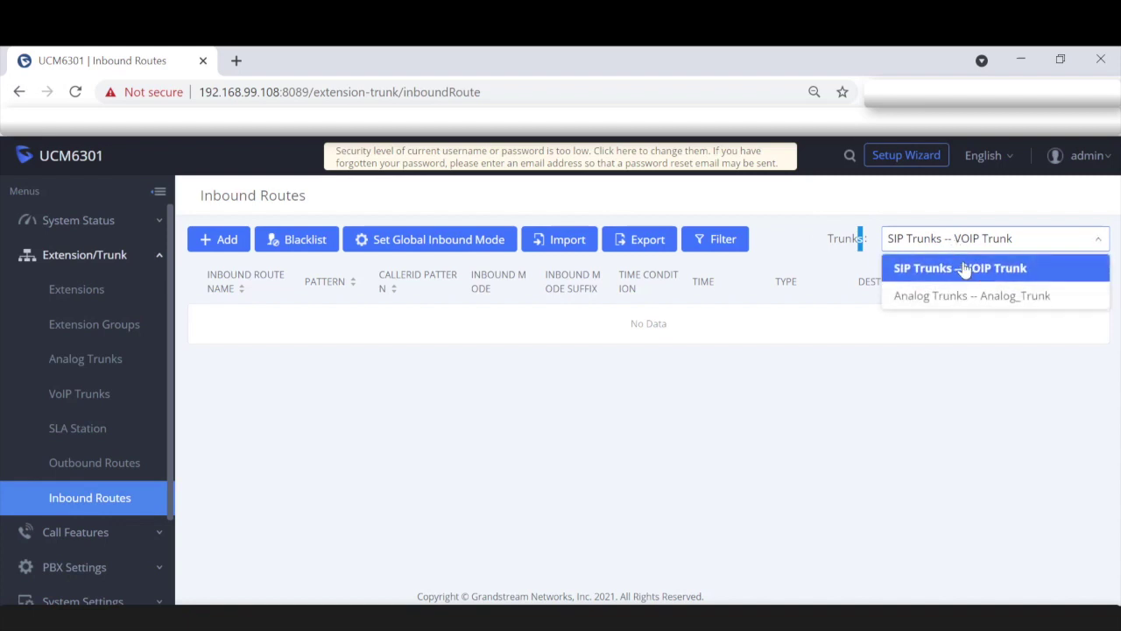
click(826, 253)
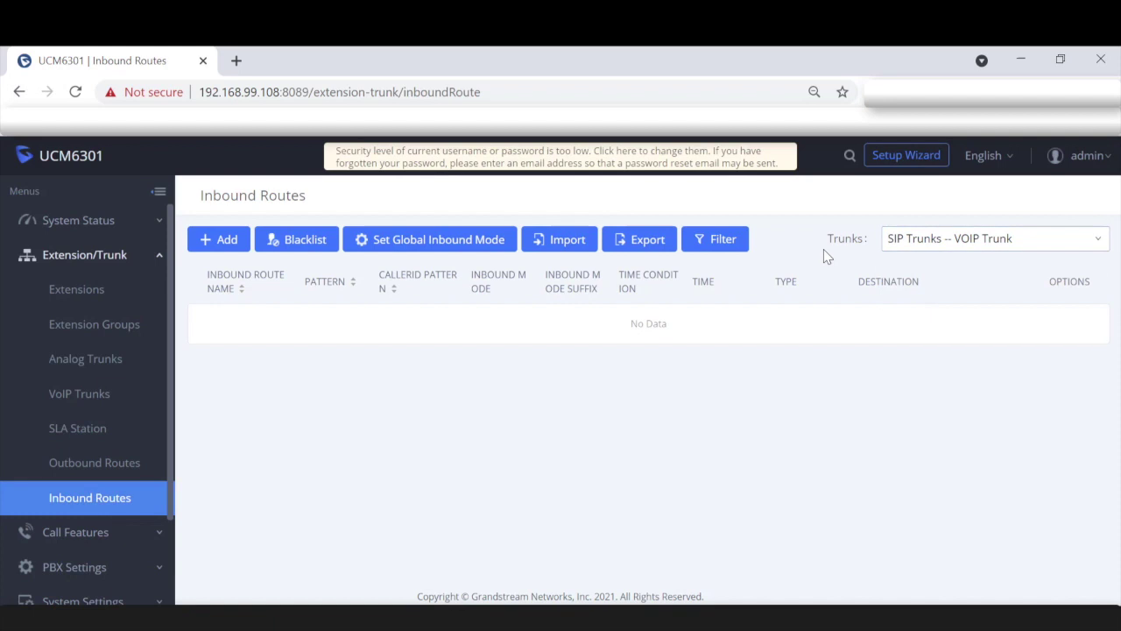
Create a new inbound rule for the VOIP trunk with the patterns x. and +x. on separate lines
click(218, 241)
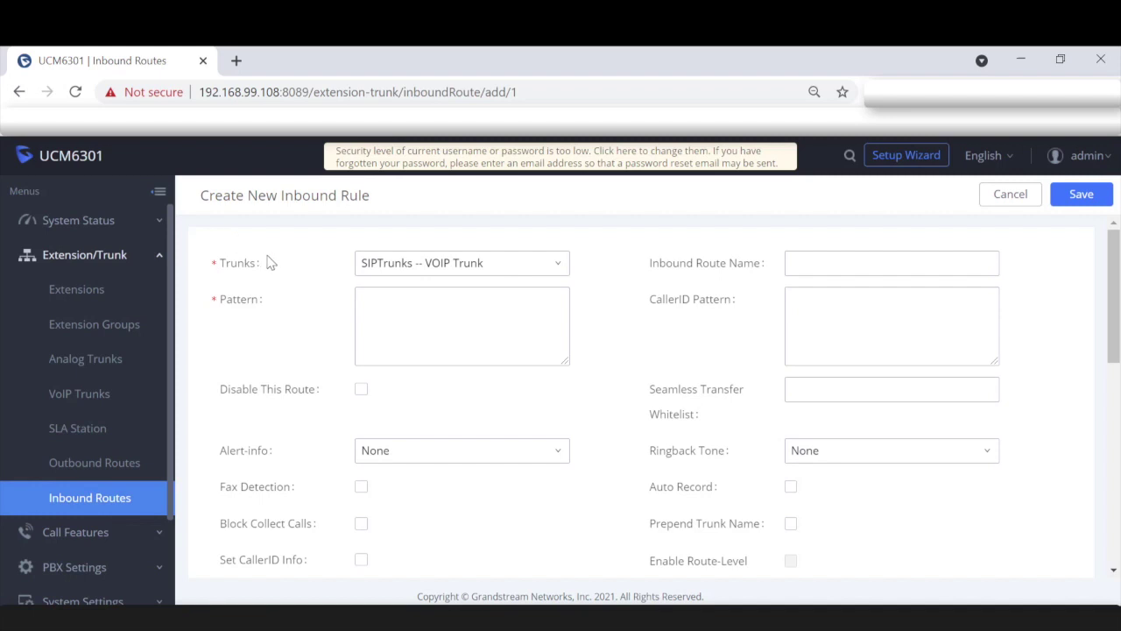
double_click(224, 299)
click(430, 320)
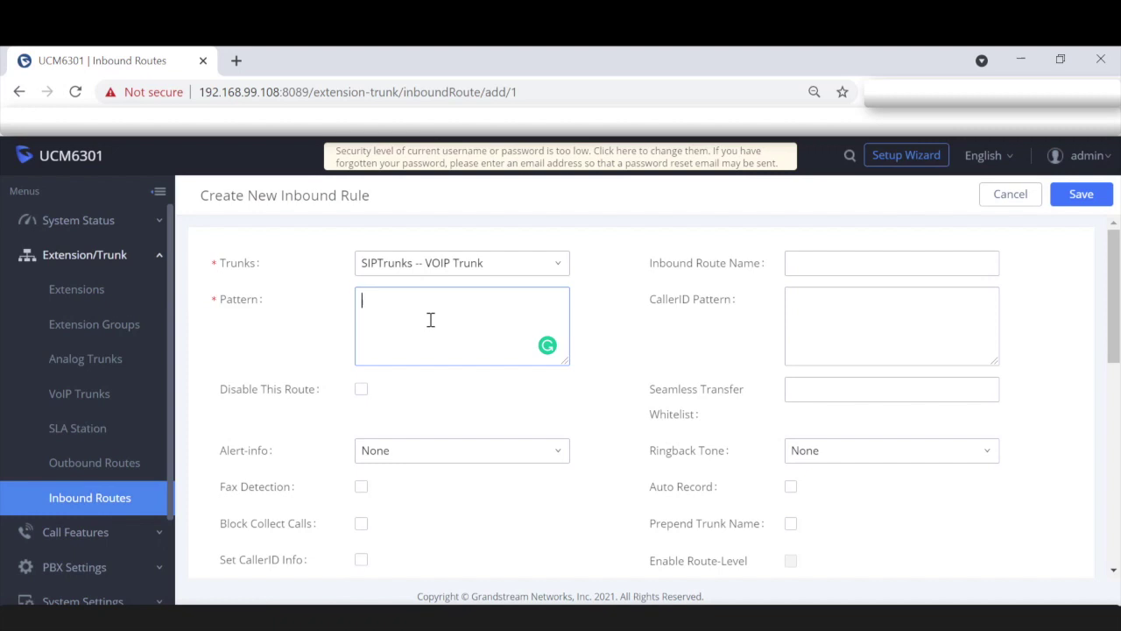
text(x.)
key(Return)
text(+x.)
Examine the new inbound rule's options, especially the default destination and time condition settings of its default mode
scroll(655, 311, down, 3)
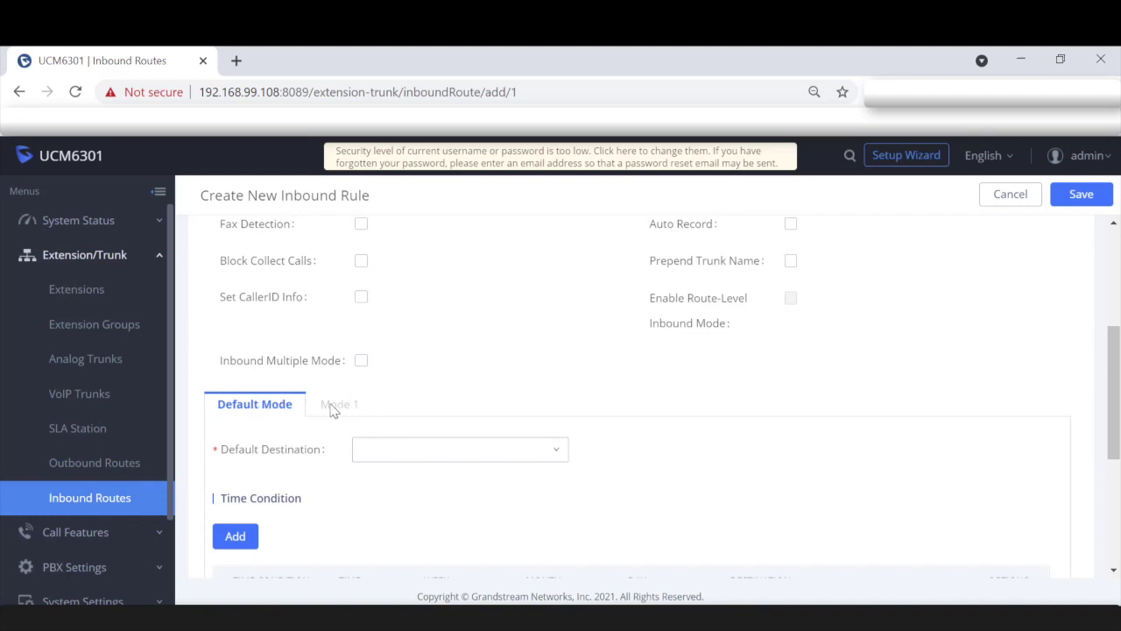
scroll(332, 410, down, 1)
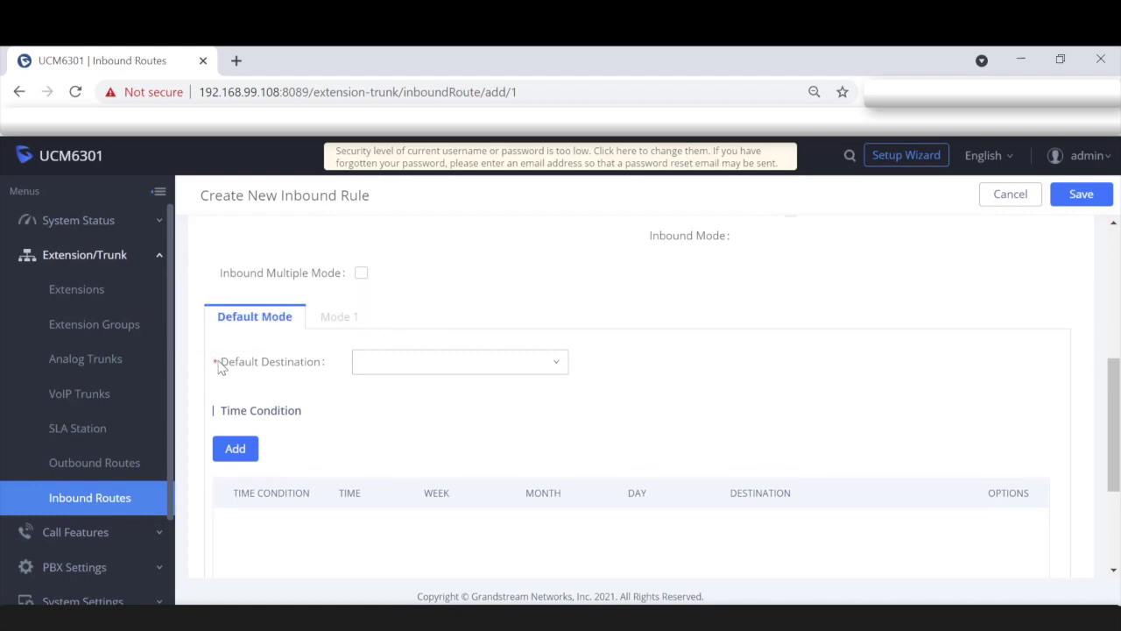
drag(220, 362, 322, 372)
click(338, 401)
scroll(337, 401, down, 1)
drag(220, 322, 305, 331)
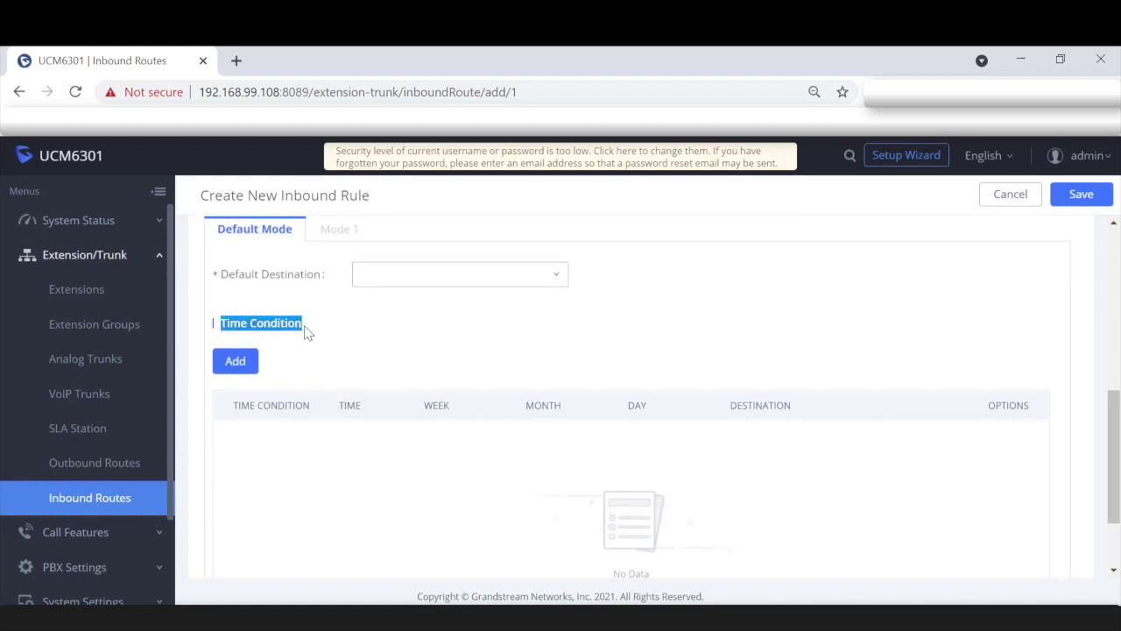
click(357, 340)
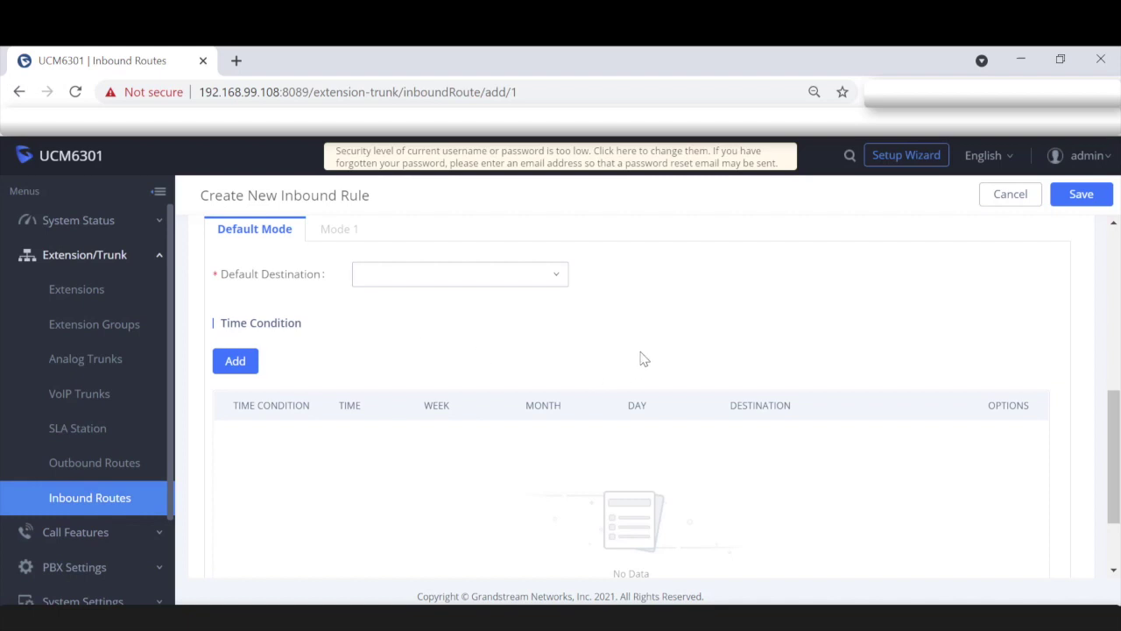
scroll(643, 359, up, 1)
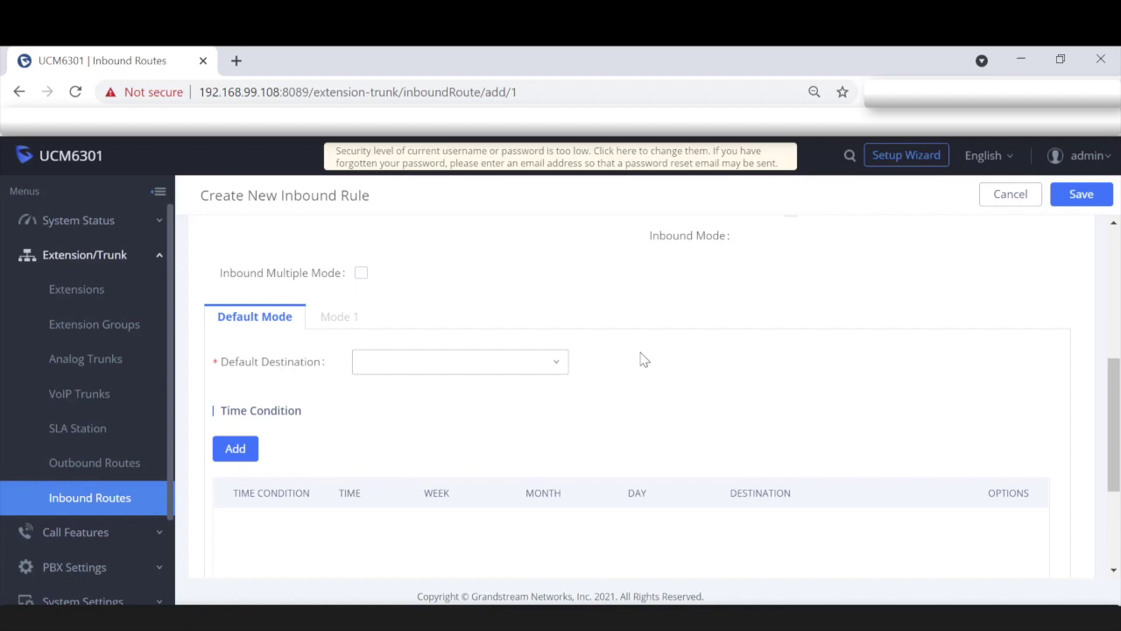
scroll(644, 359, down, 1)
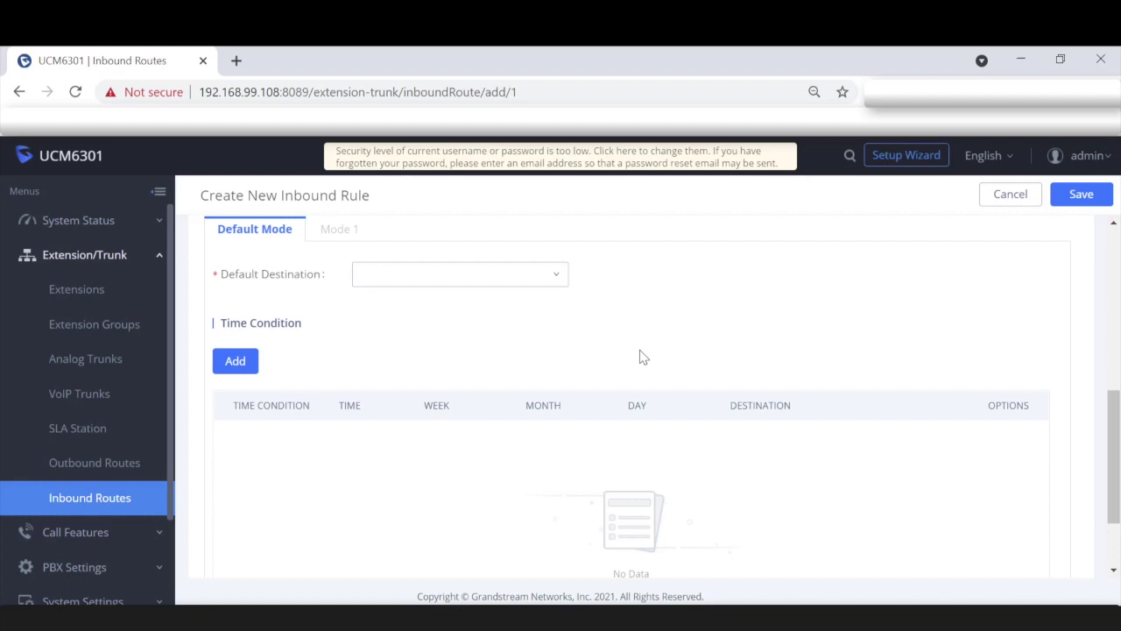
scroll(643, 355, up, 5)
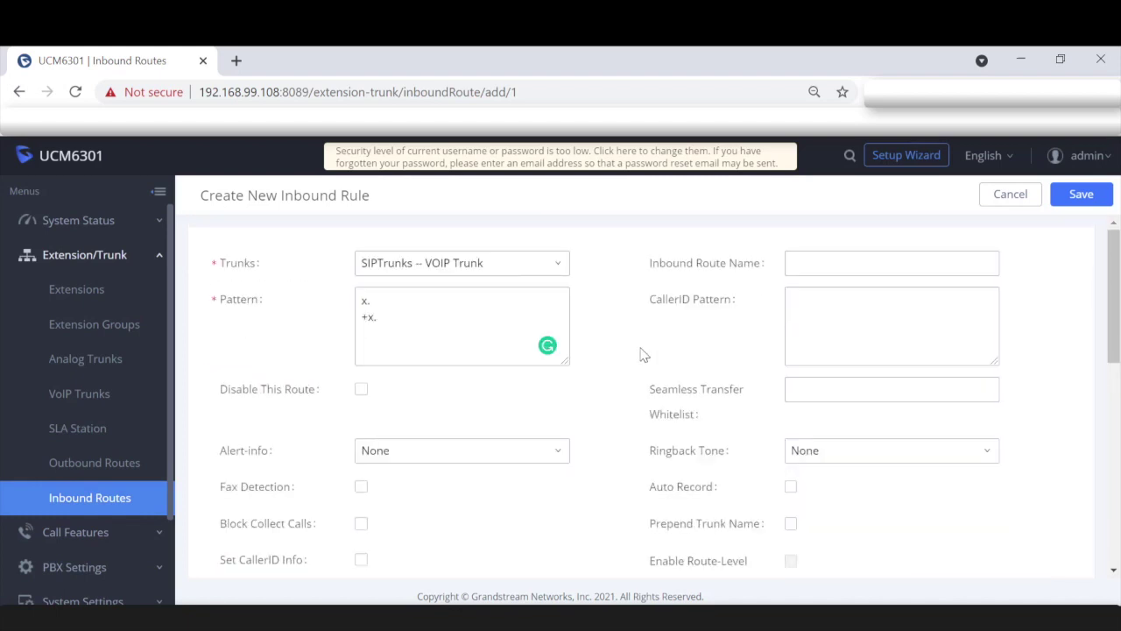
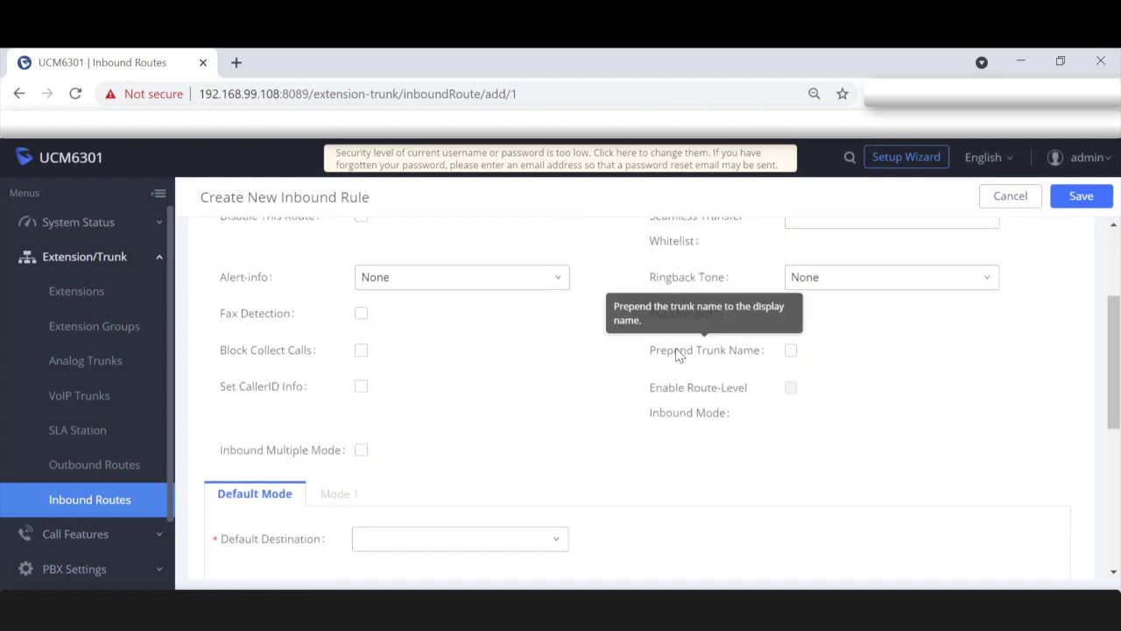
Set the inbound rule's default destination to Voicemail 1001, and save and apply the rule
scroll(675, 355, down, 2)
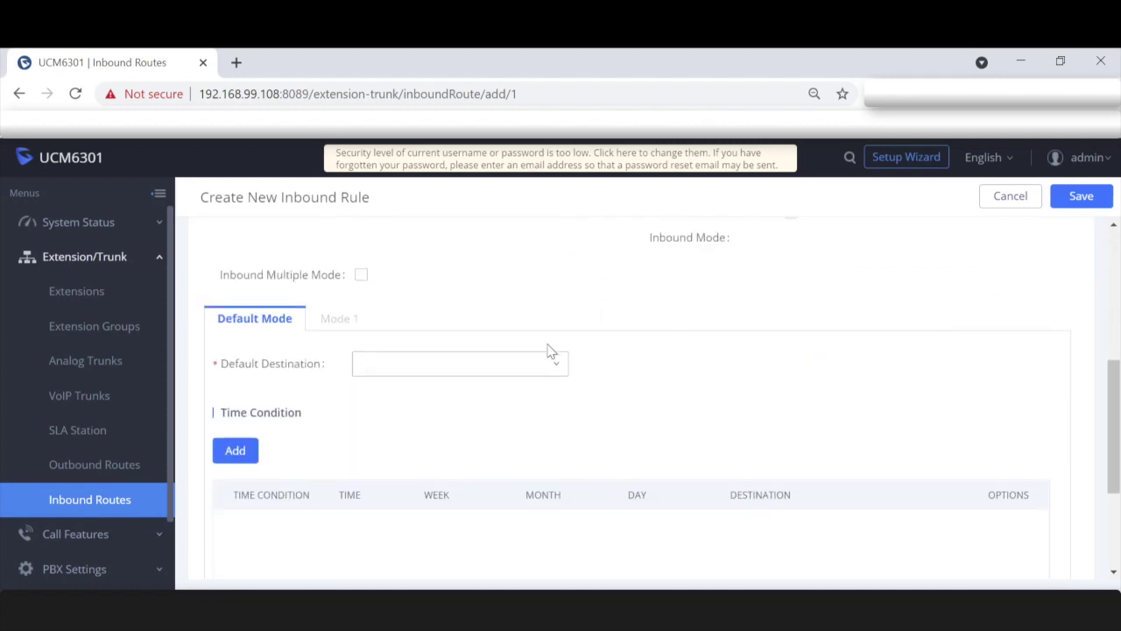
click(542, 377)
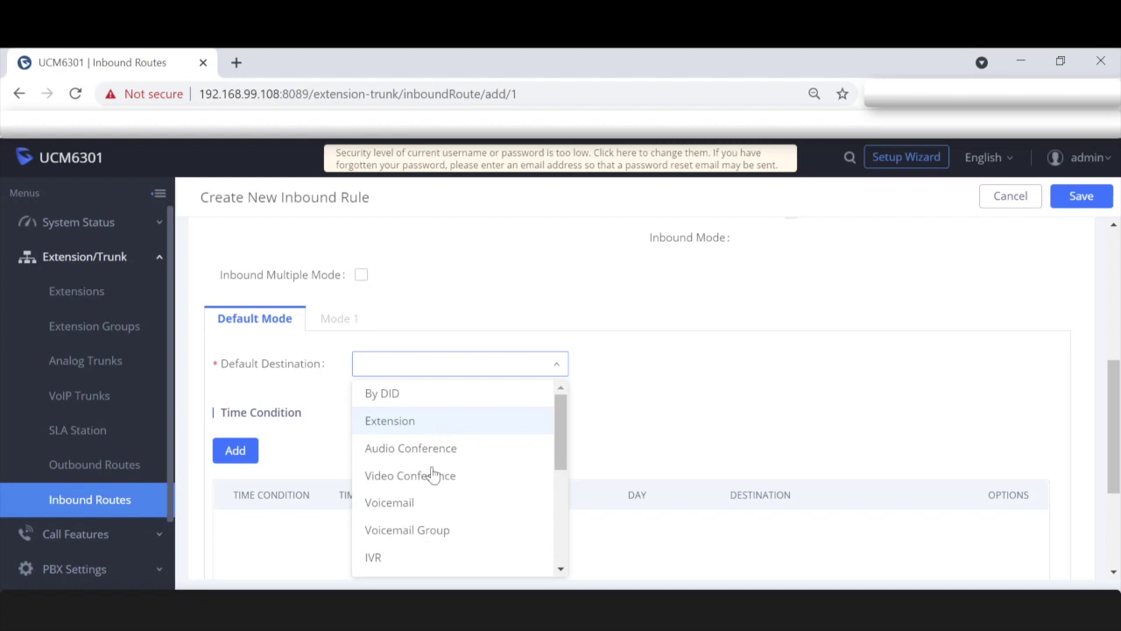
click(402, 505)
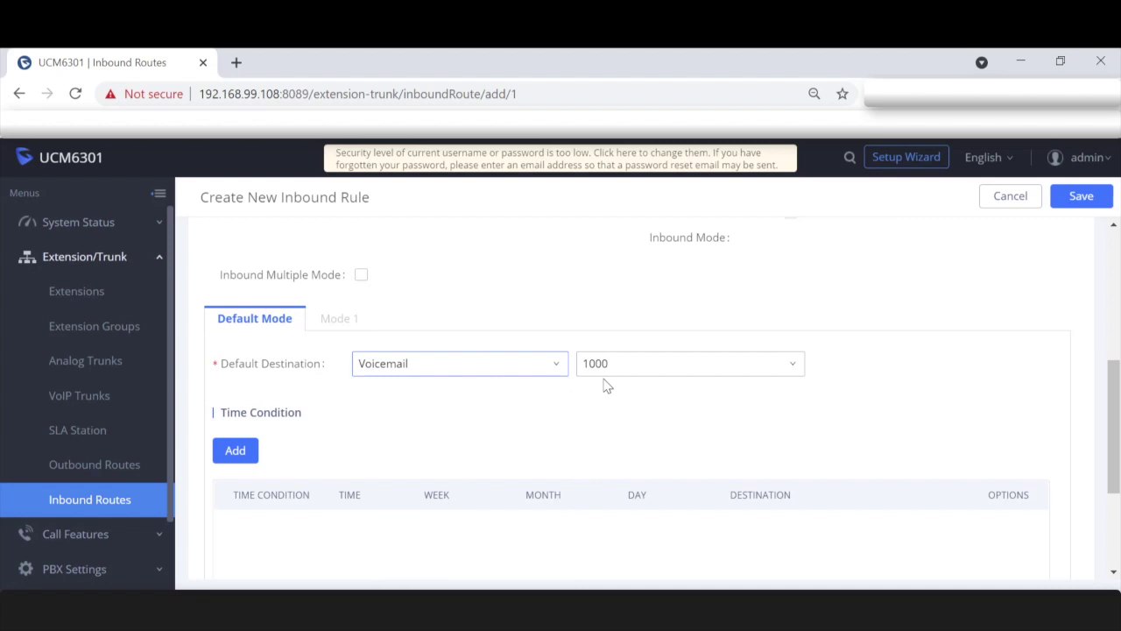
click(670, 372)
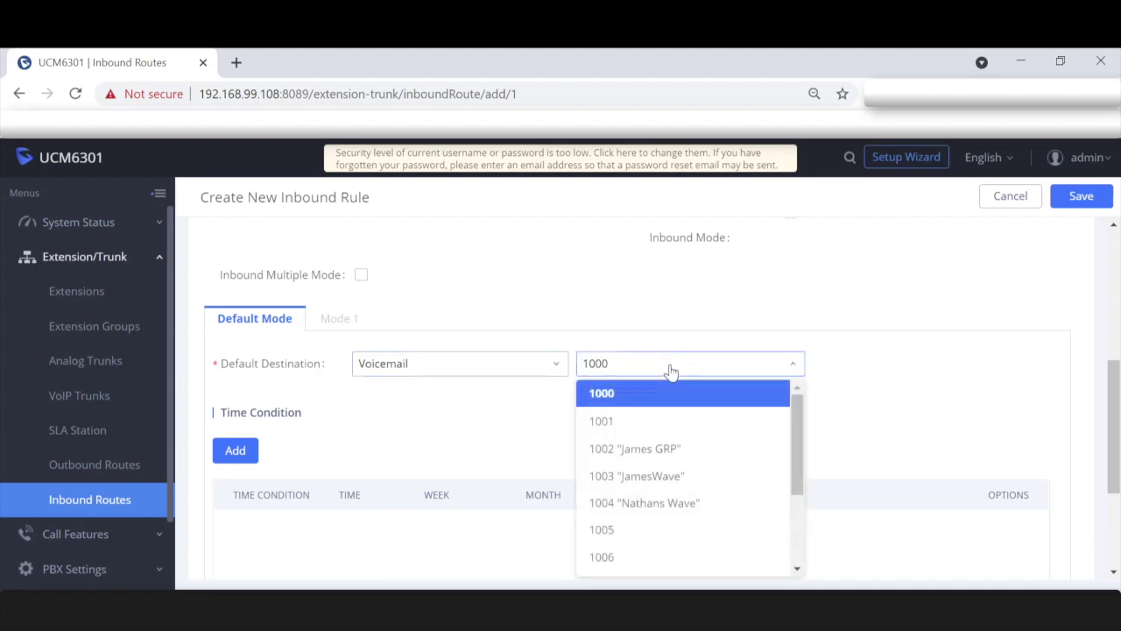
click(623, 430)
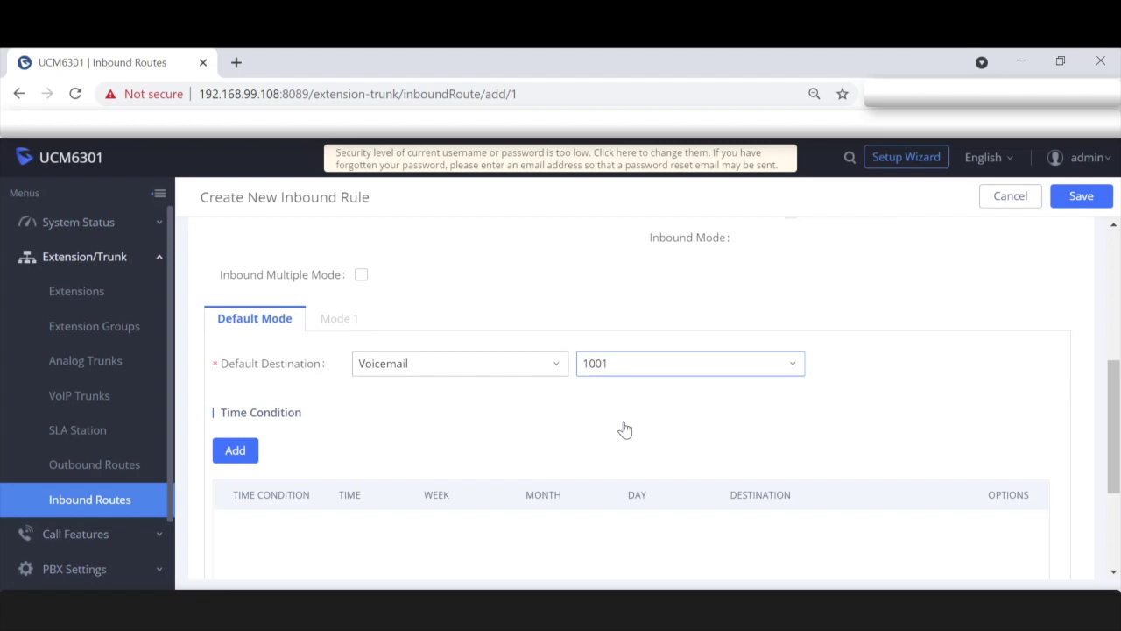
click(1081, 198)
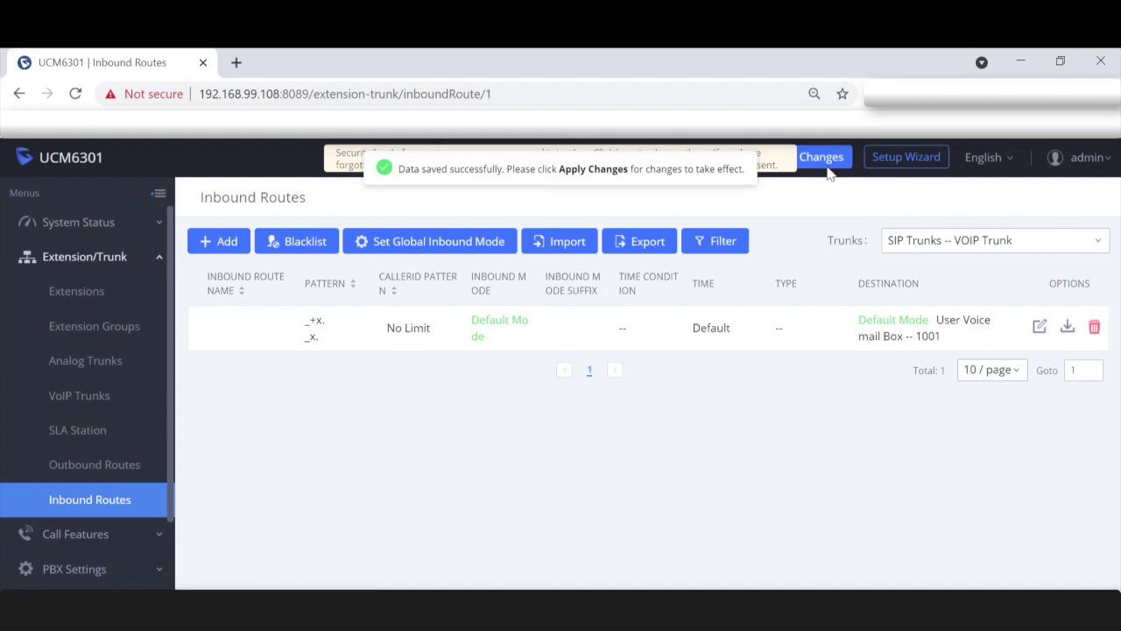
click(821, 162)
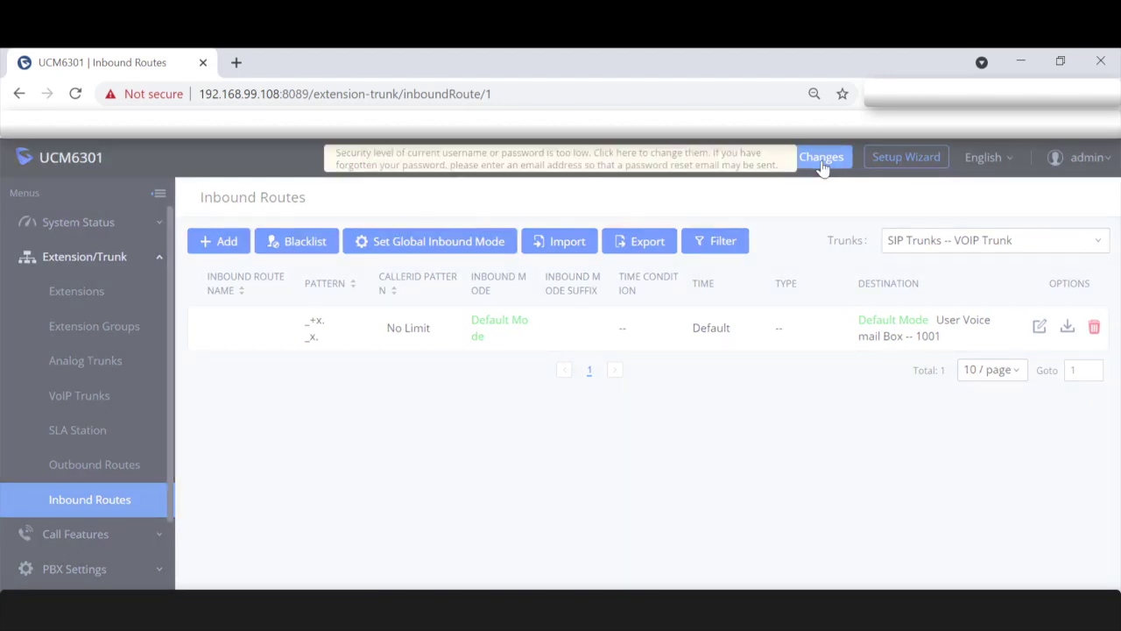
Open the VOIP trunk's inbound rule for editing and start a new time condition in its default mode
click(1039, 326)
scroll(1042, 328, down, 10)
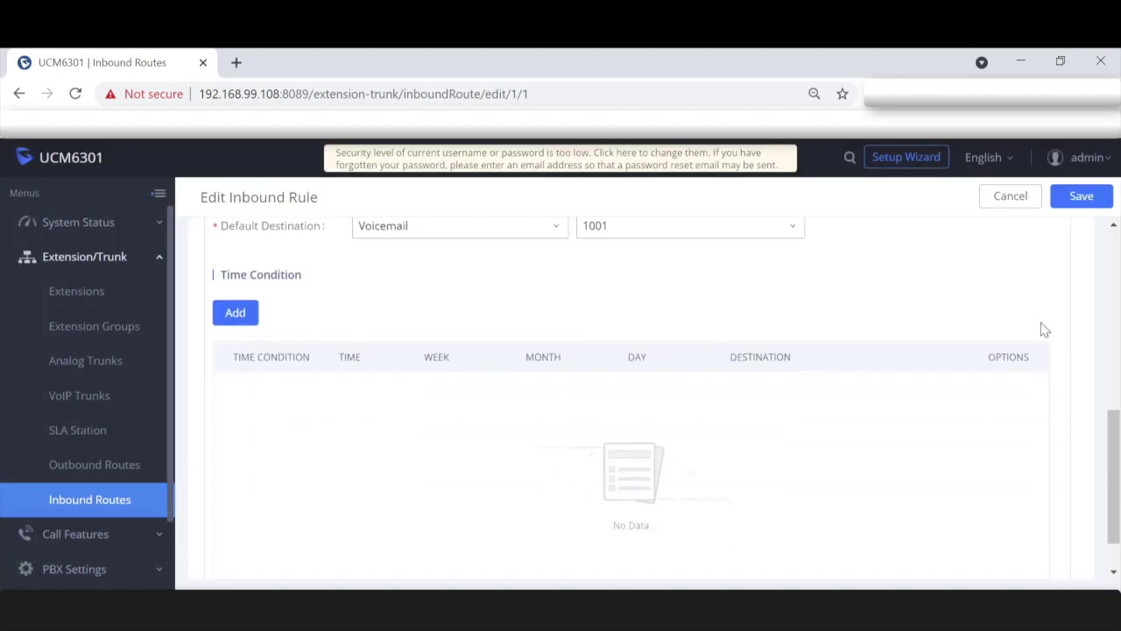
scroll(1043, 330, up, 3)
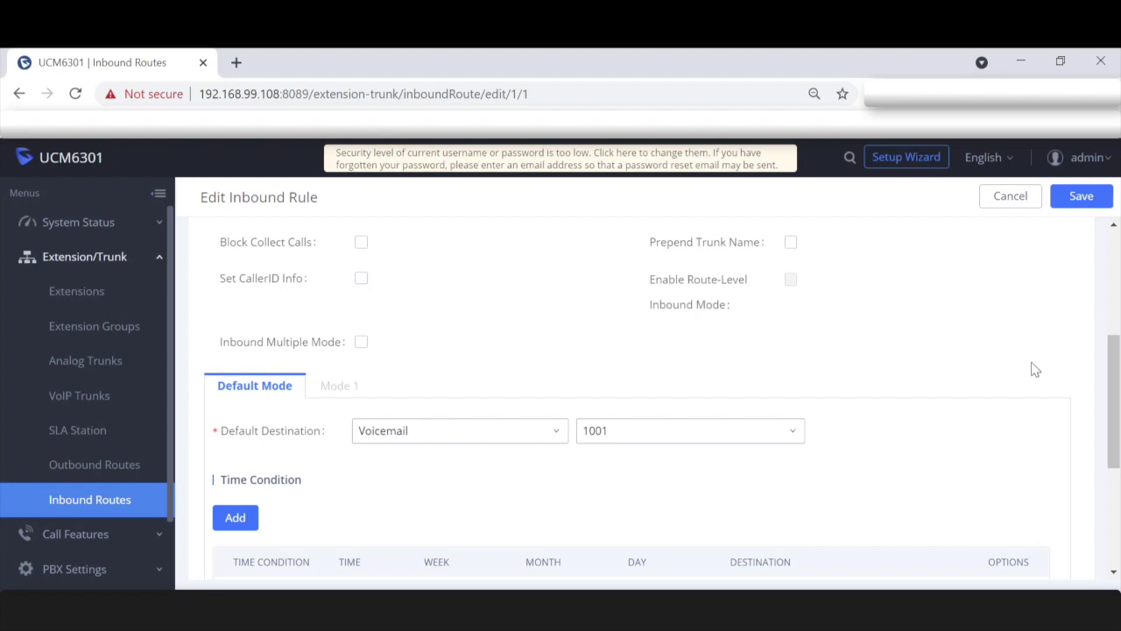
scroll(1016, 369, up, 1)
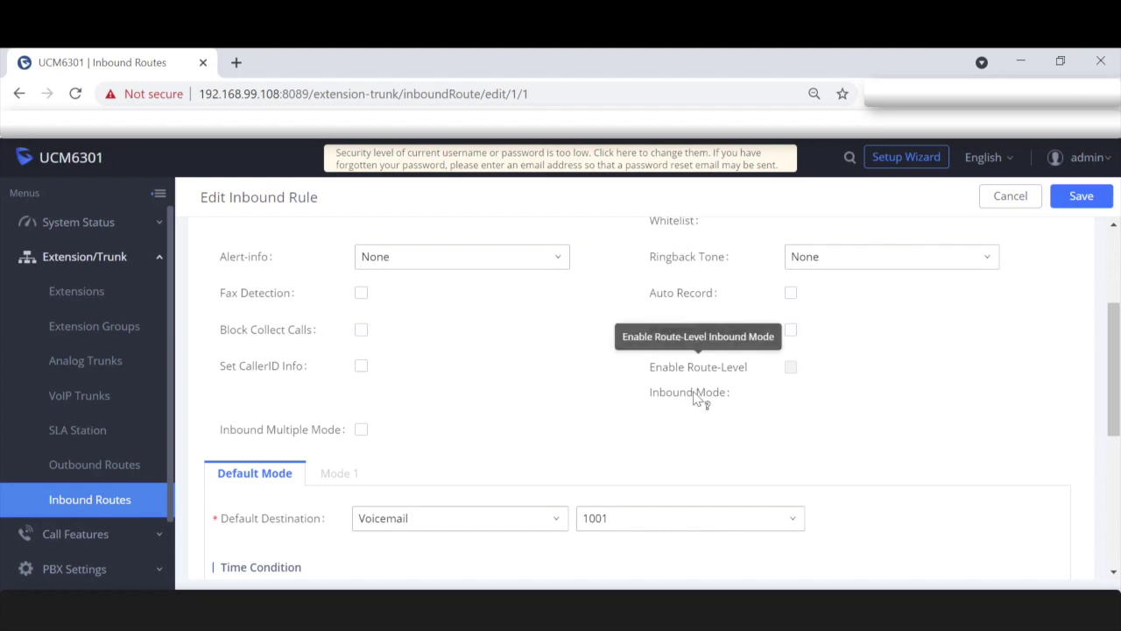
scroll(698, 399, down, 2)
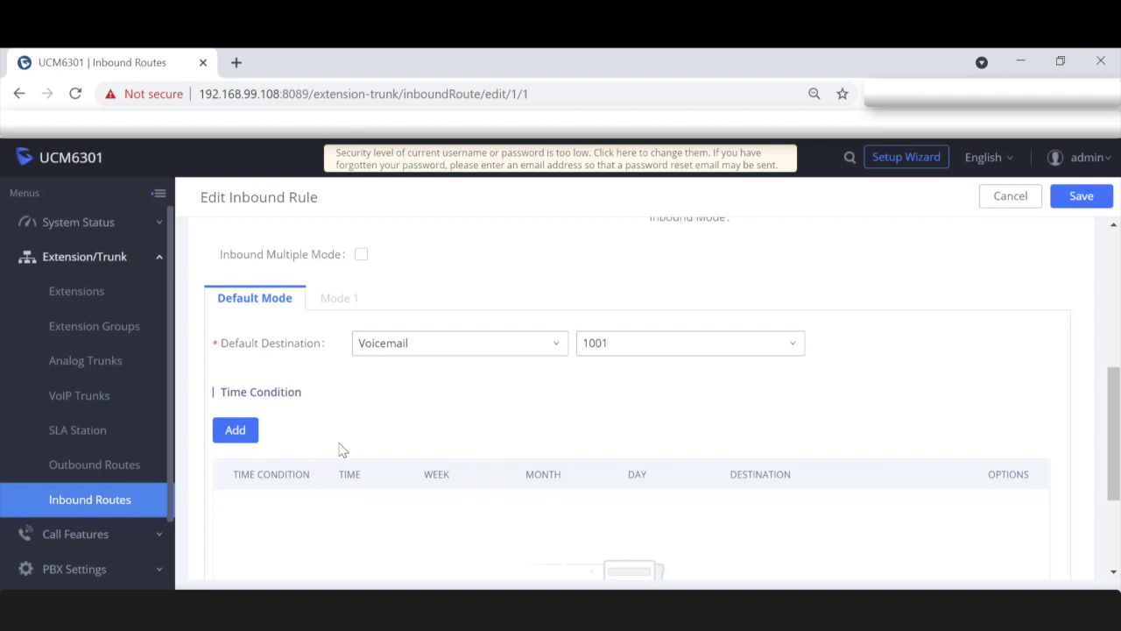
click(244, 435)
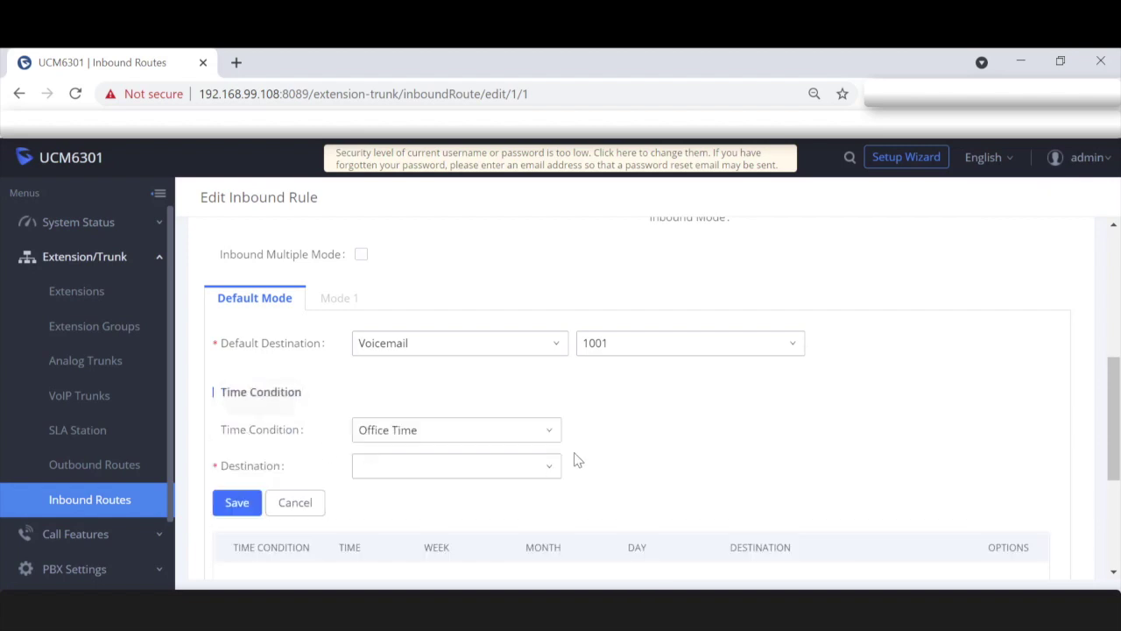
Switch the new time condition to Specific Time and examine its time, frequency and holiday exclusion options
click(538, 433)
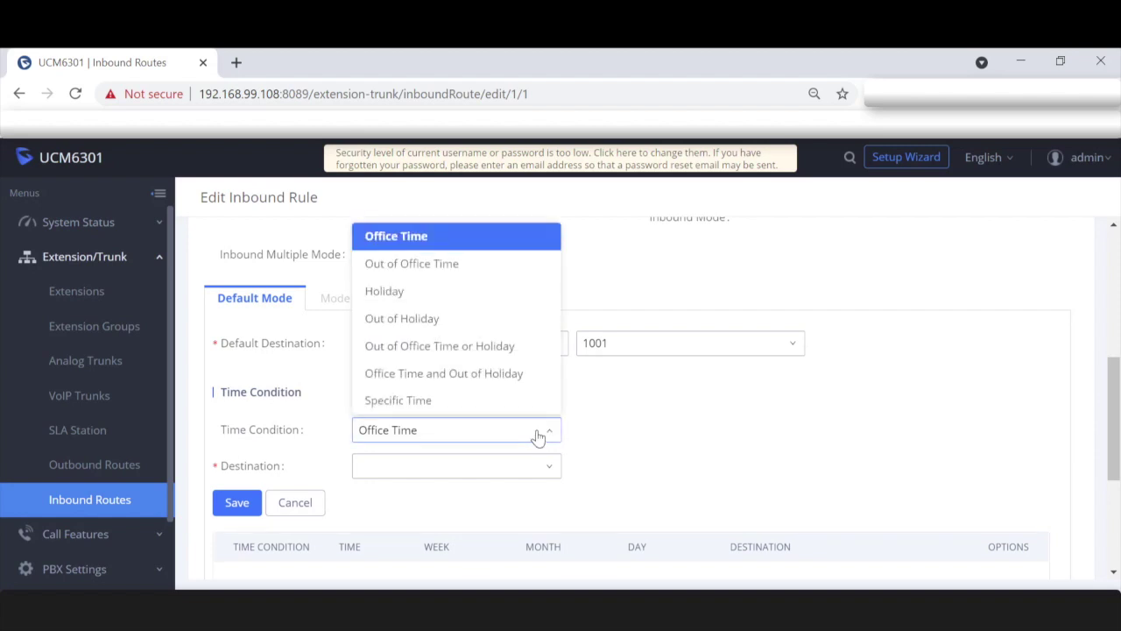
click(447, 403)
scroll(659, 492, down, 3)
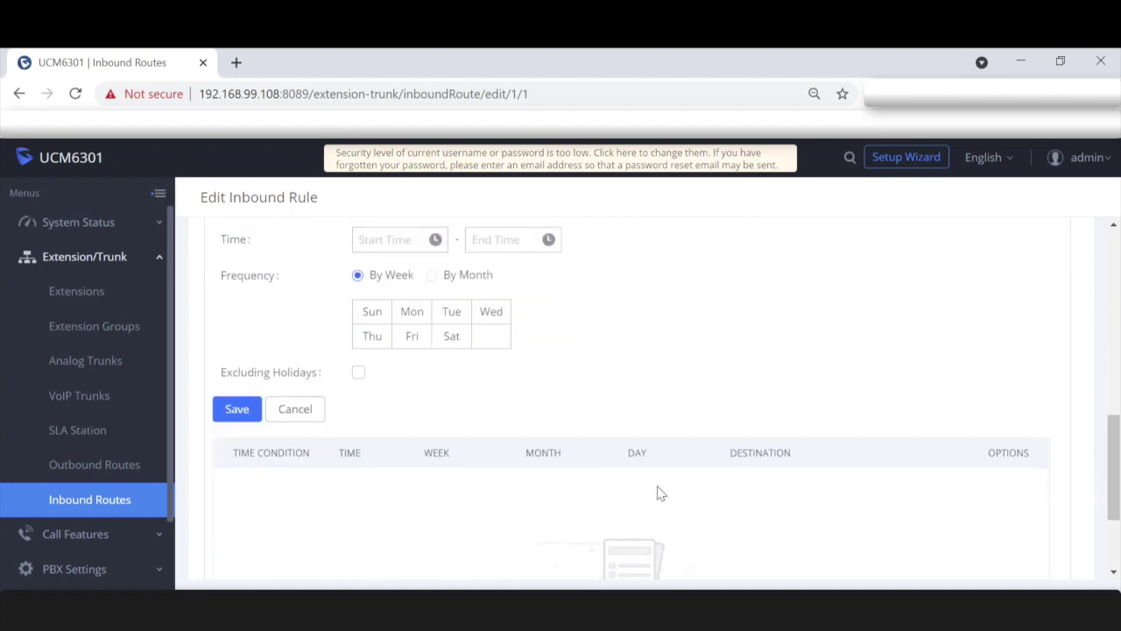
scroll(683, 389, up, 1)
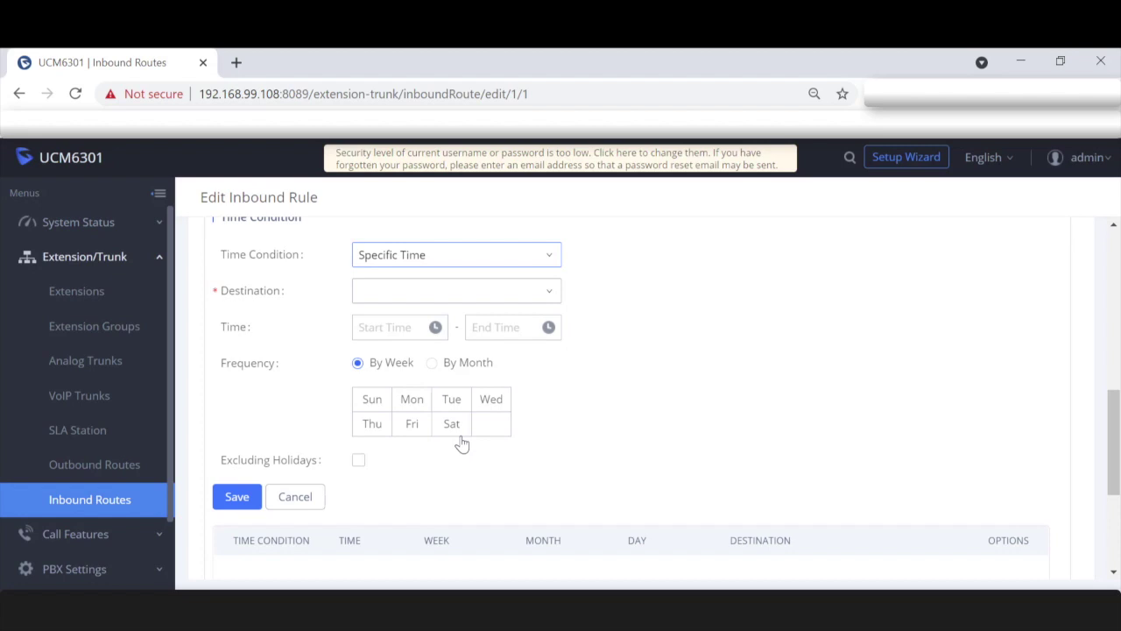
Set the new time condition to Office Time with Extension 1000 as its destination, and save the condition
click(489, 254)
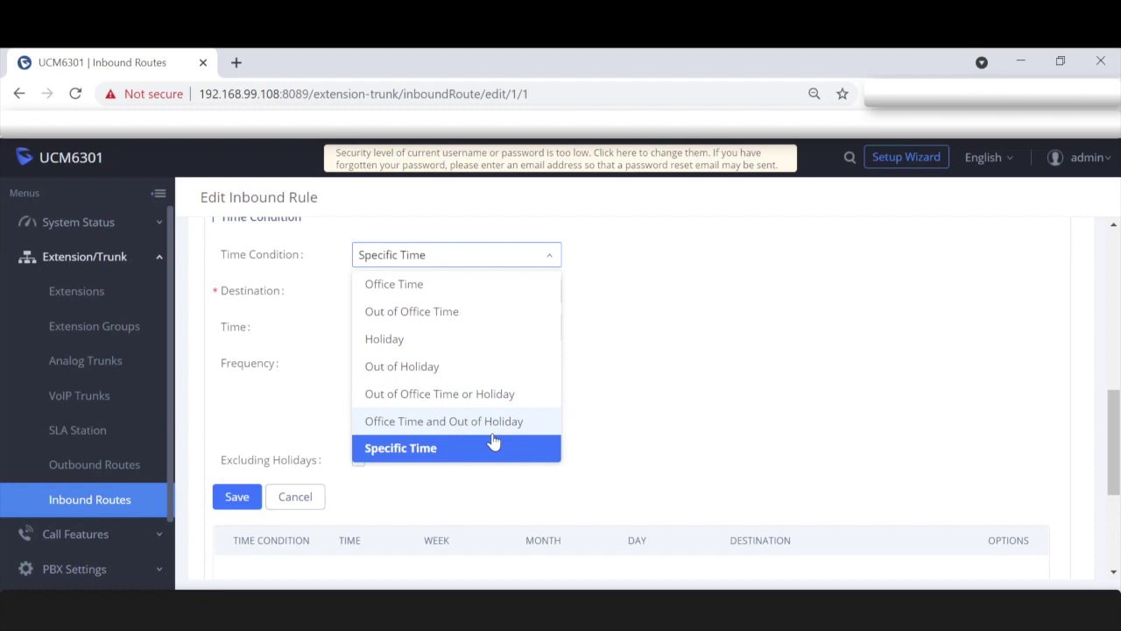
click(426, 286)
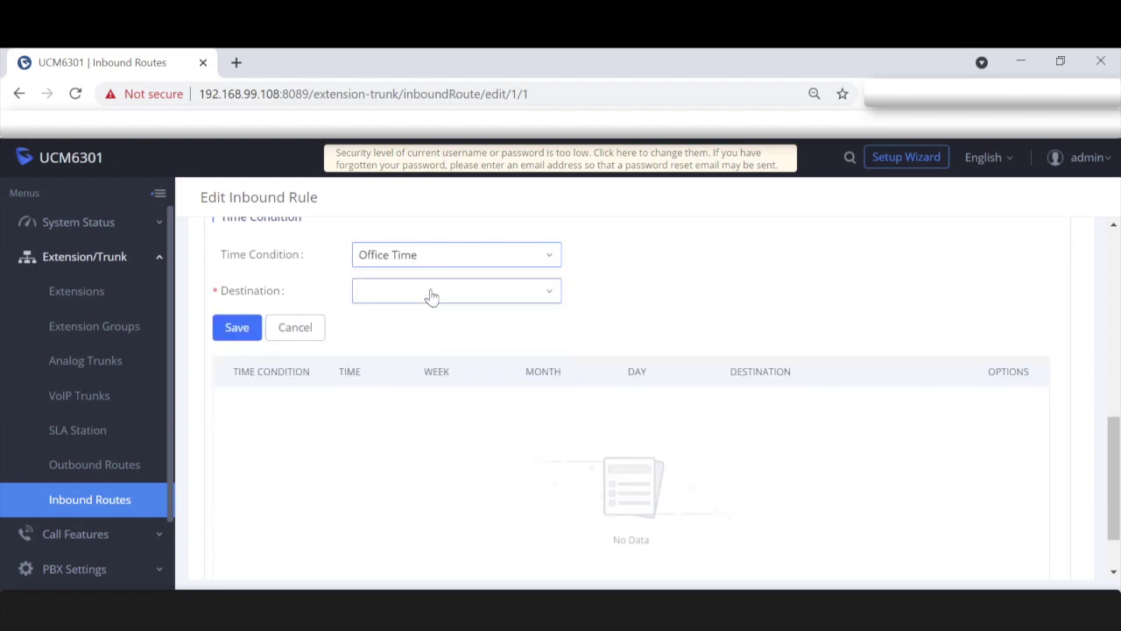
click(431, 295)
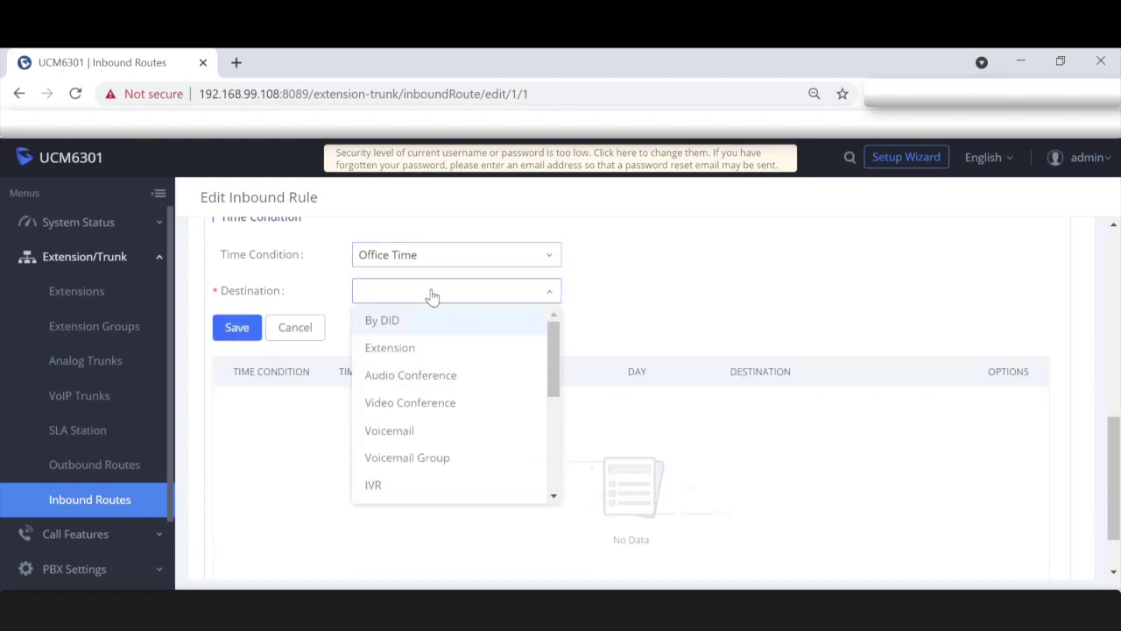
click(408, 350)
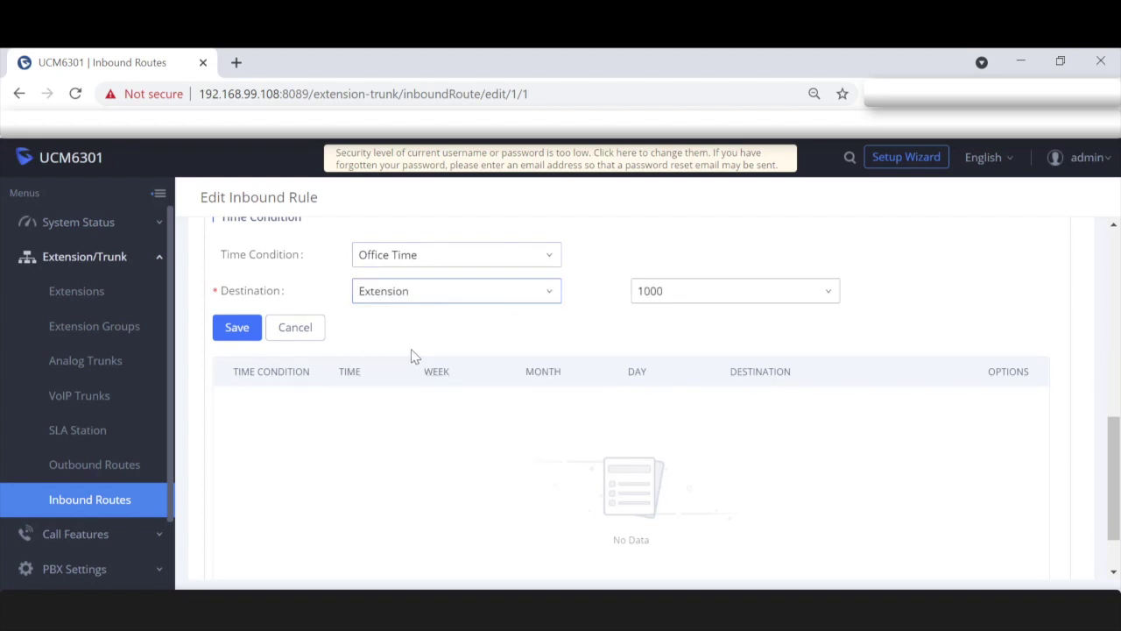
click(232, 333)
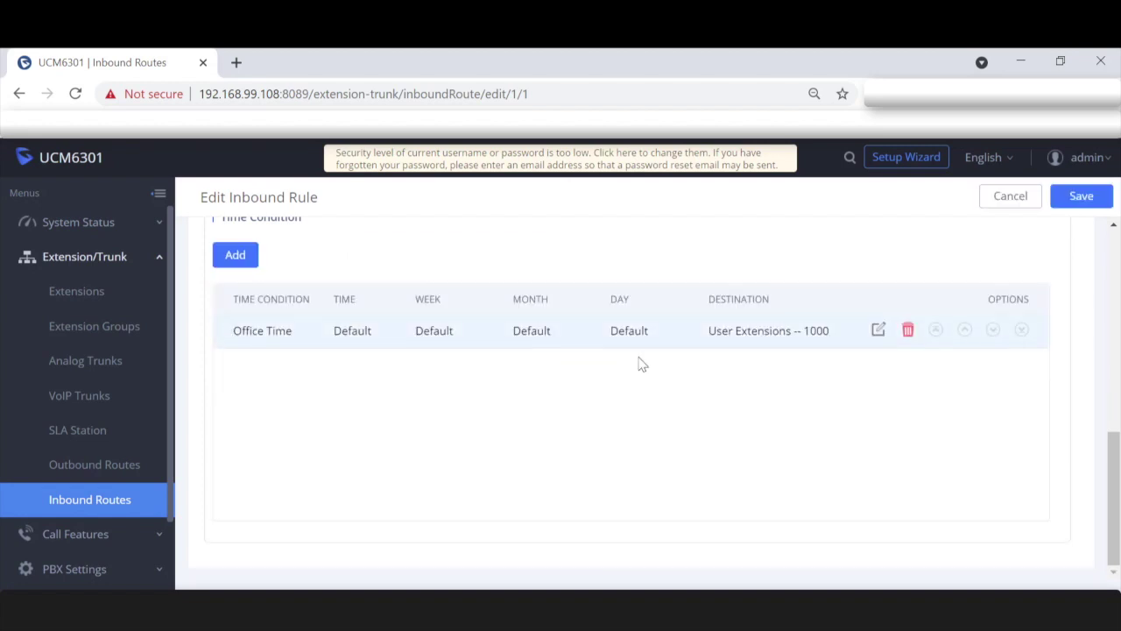
Save the edited inbound rule and apply the changes
scroll(661, 382, up, 10)
scroll(661, 382, down, 10)
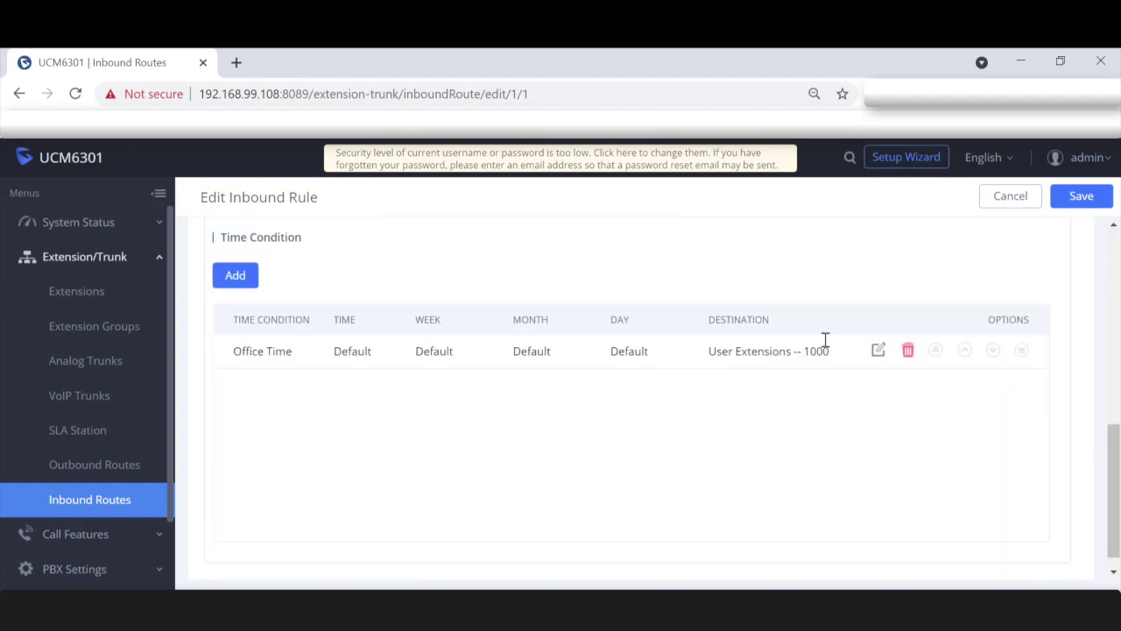
click(1082, 197)
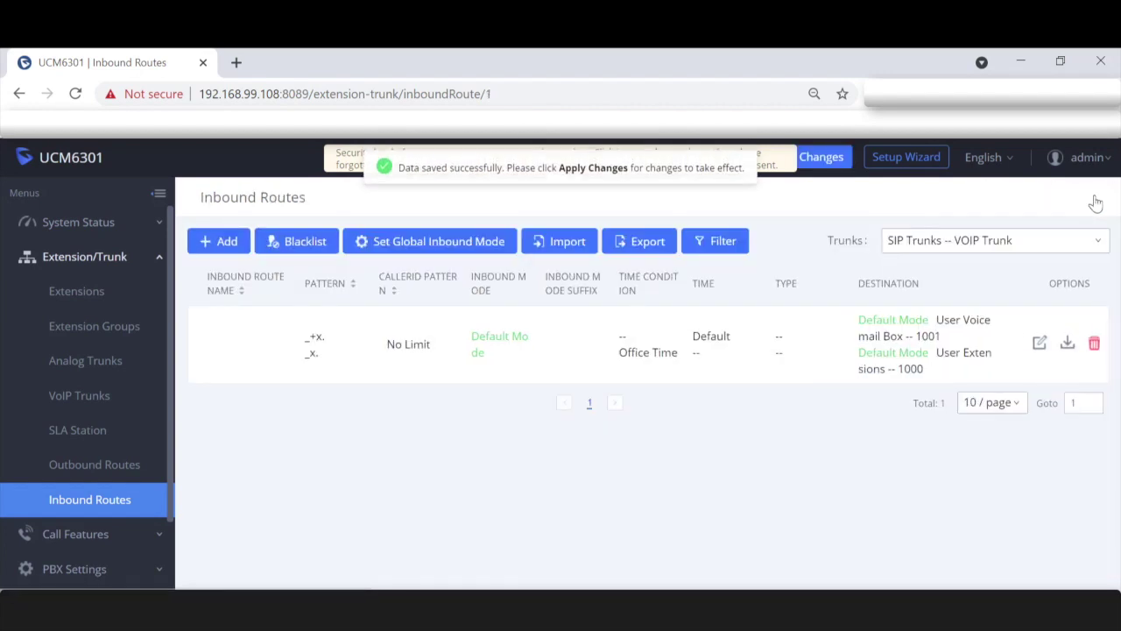
click(826, 156)
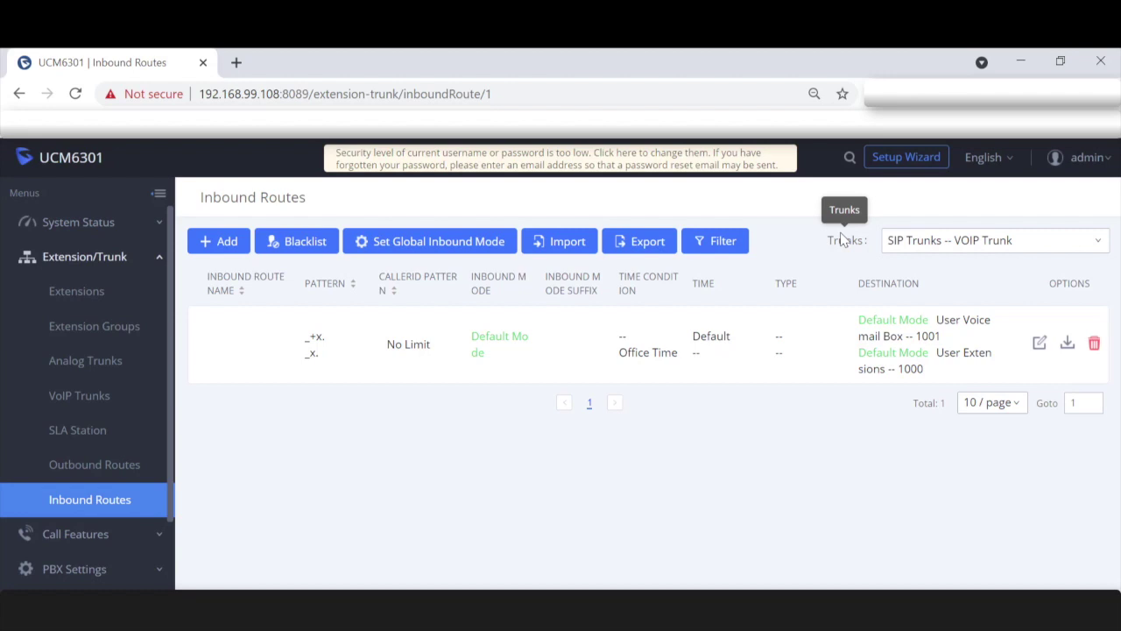
Reopen the inbound rule and add a Holiday time condition with Voicemail 2000 as its destination
click(1040, 343)
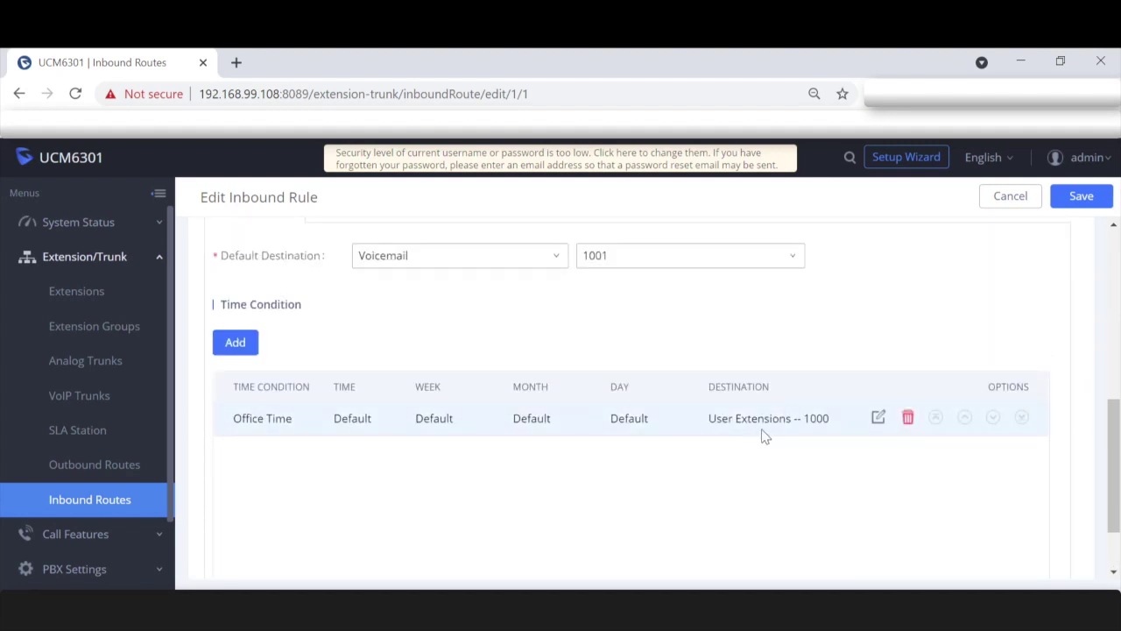
scroll(763, 436, up, 1)
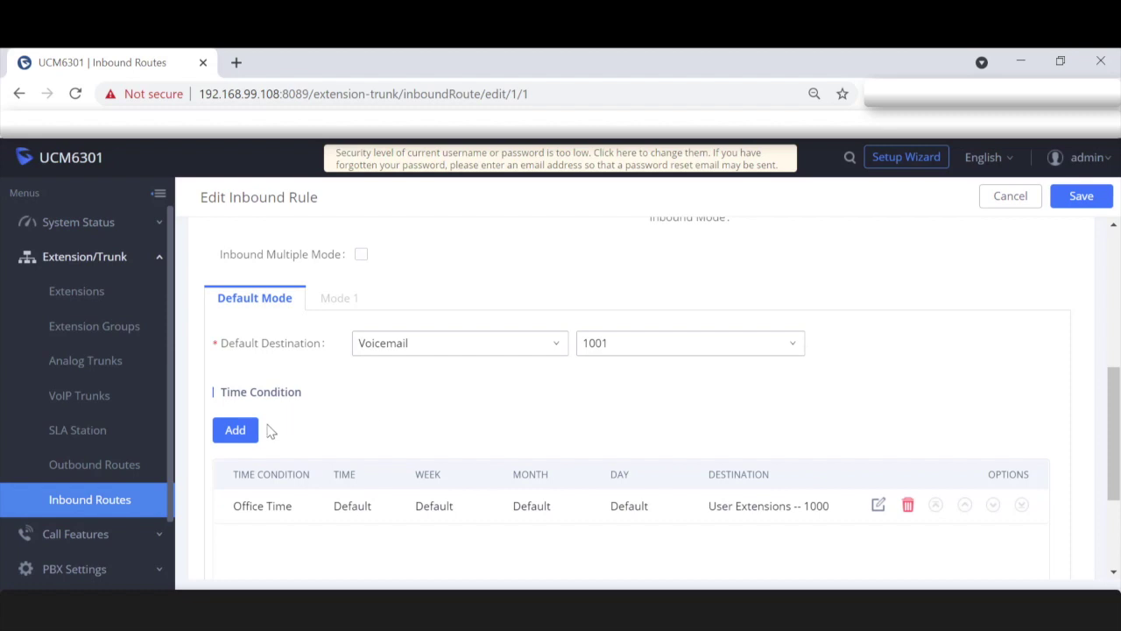
click(237, 430)
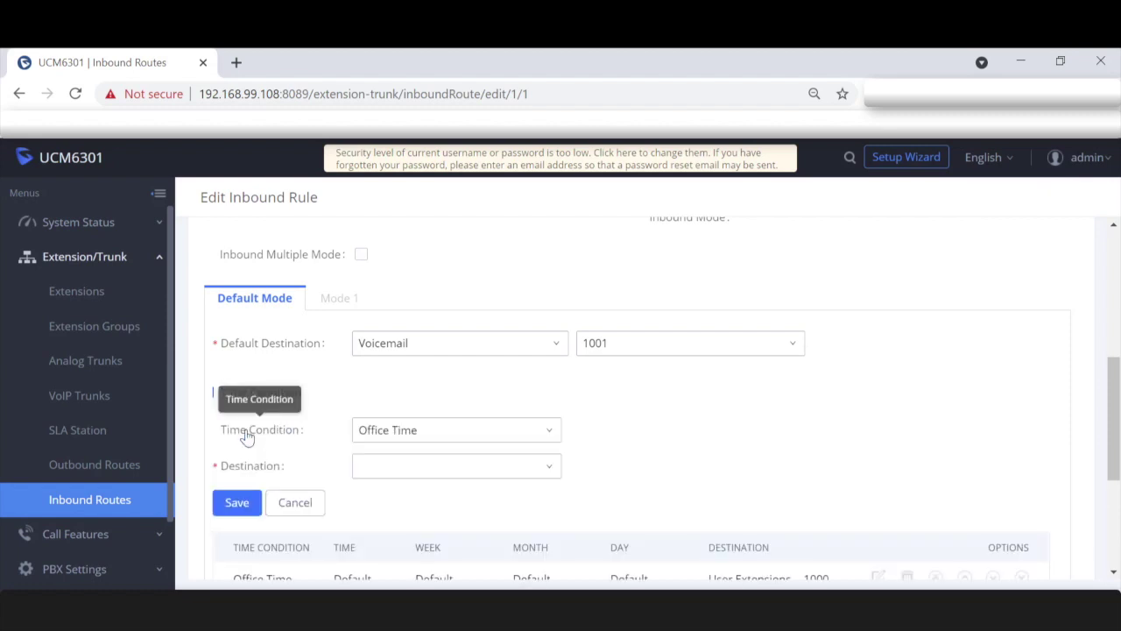
click(506, 432)
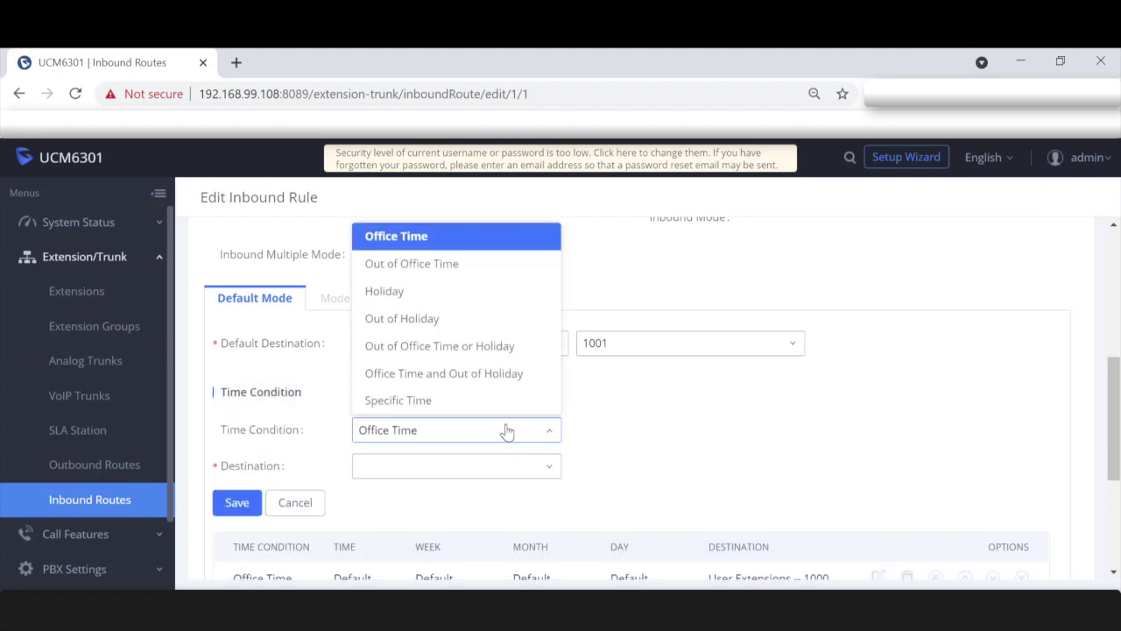
click(420, 294)
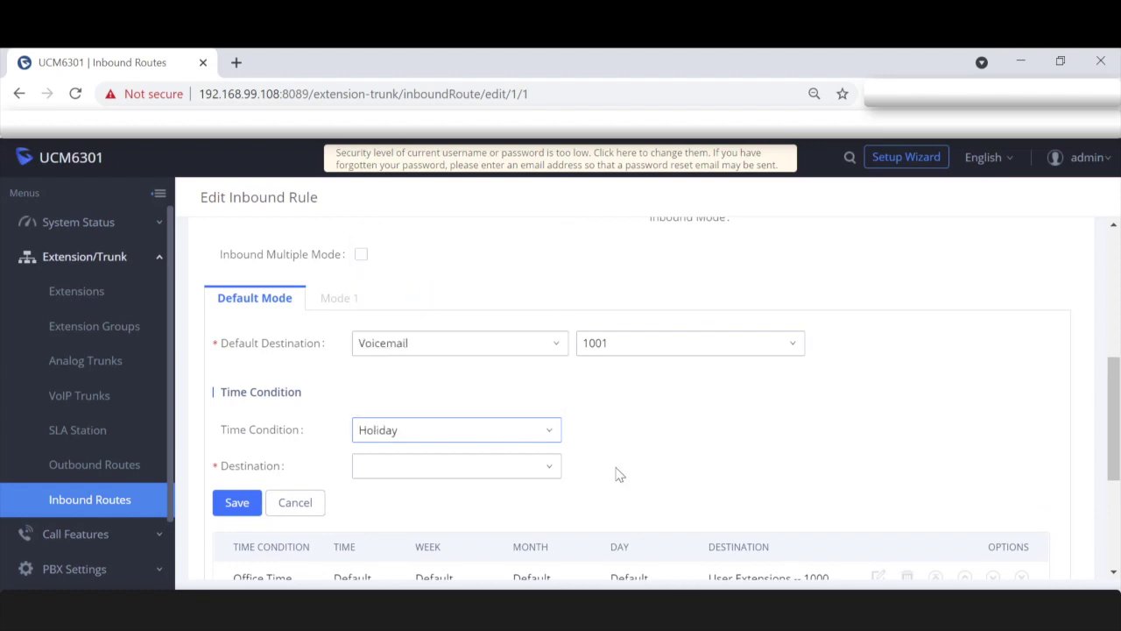
click(530, 476)
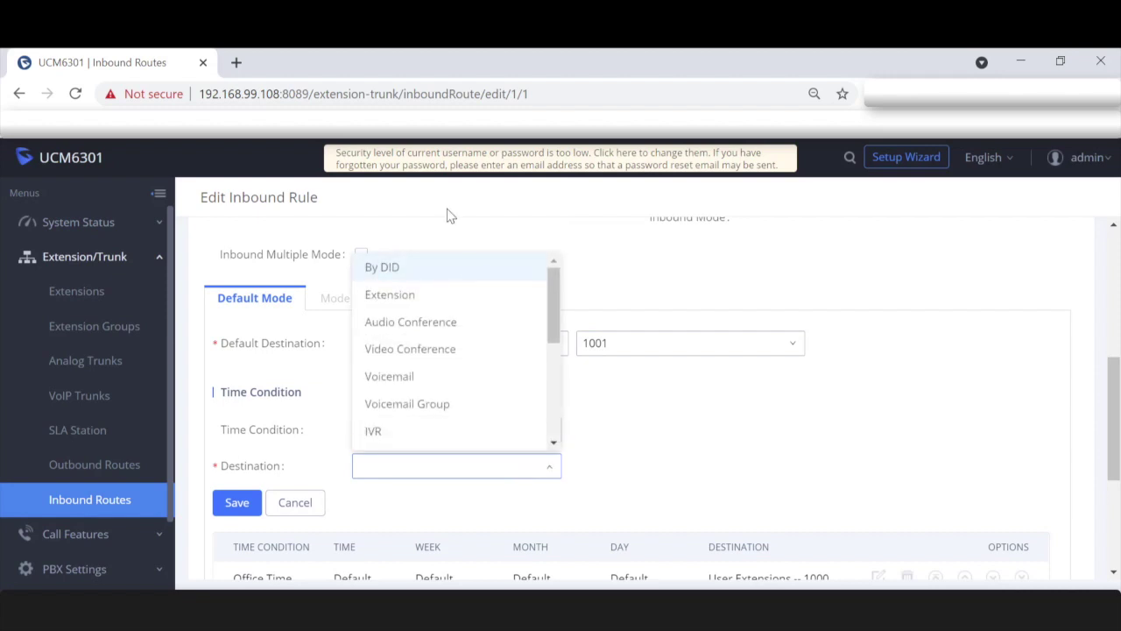
click(408, 376)
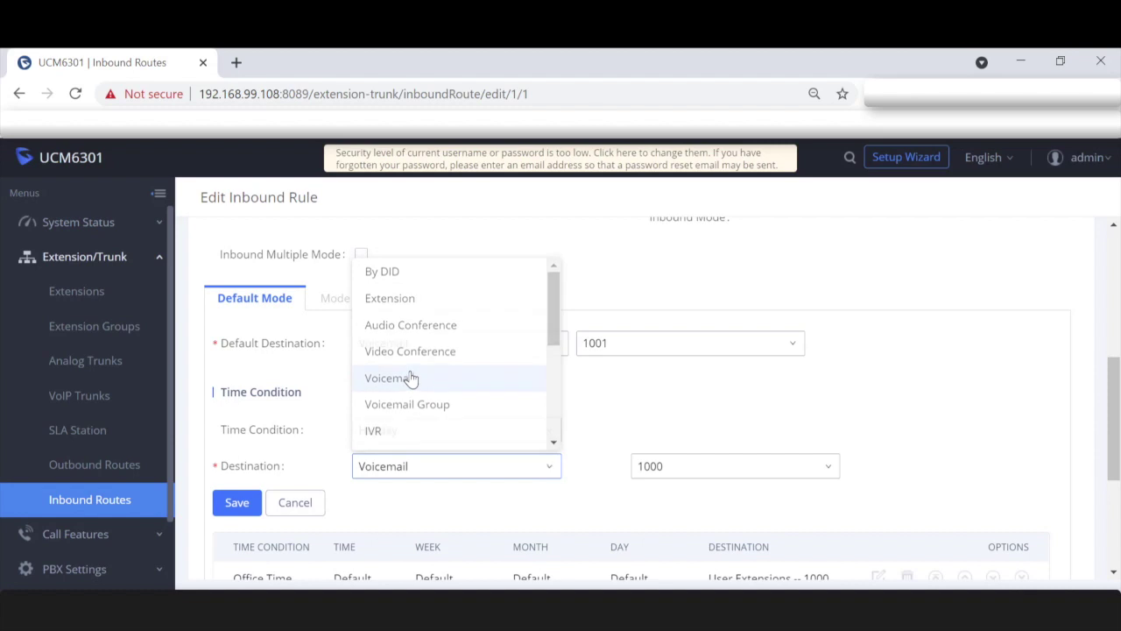
click(733, 473)
click(661, 418)
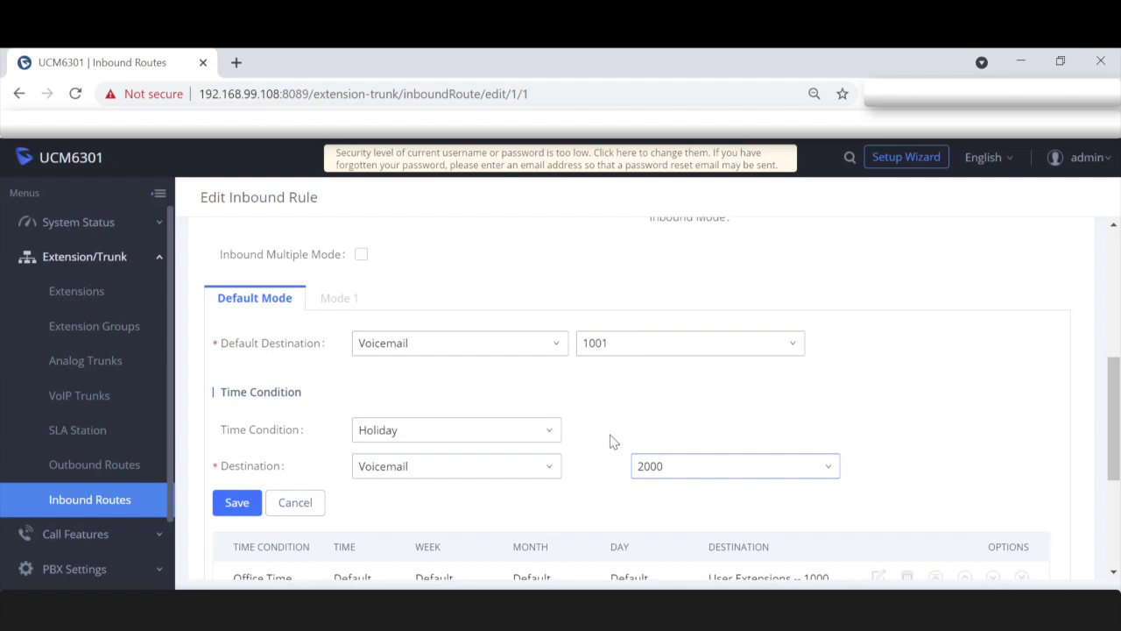
click(226, 504)
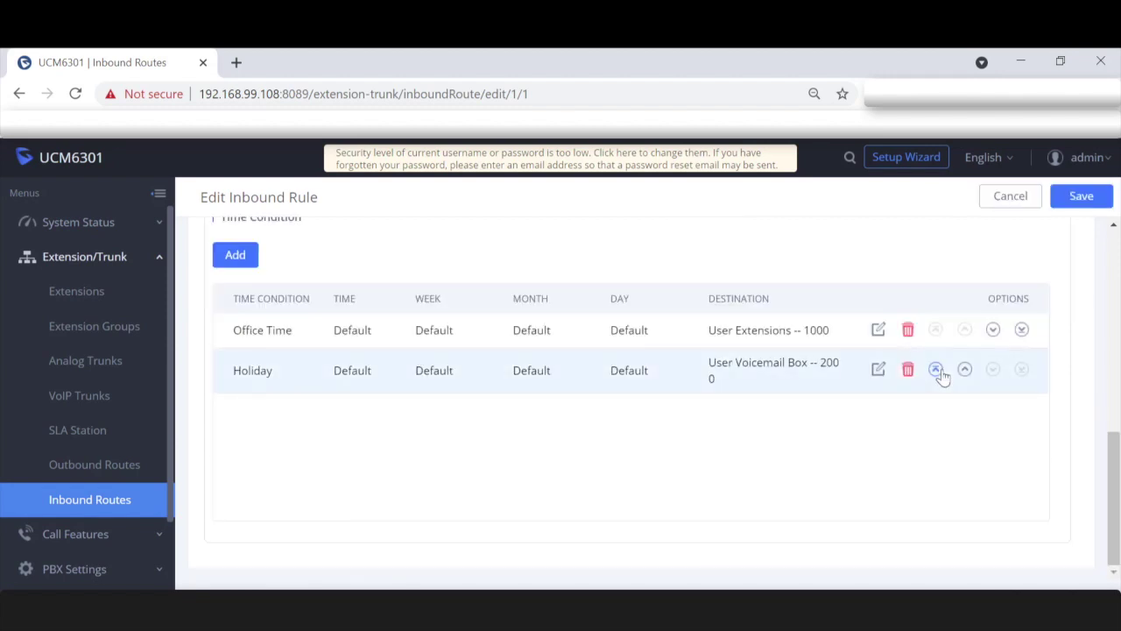
Move the Holiday time condition above Office Time, then save the inbound rule and apply the changes
click(935, 370)
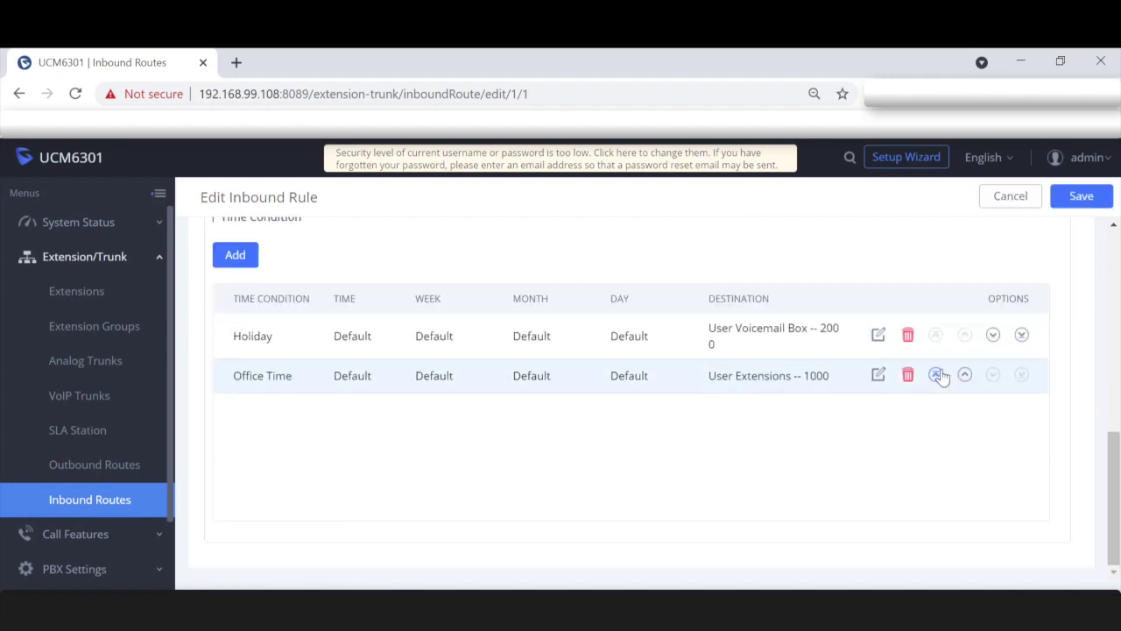
click(1082, 197)
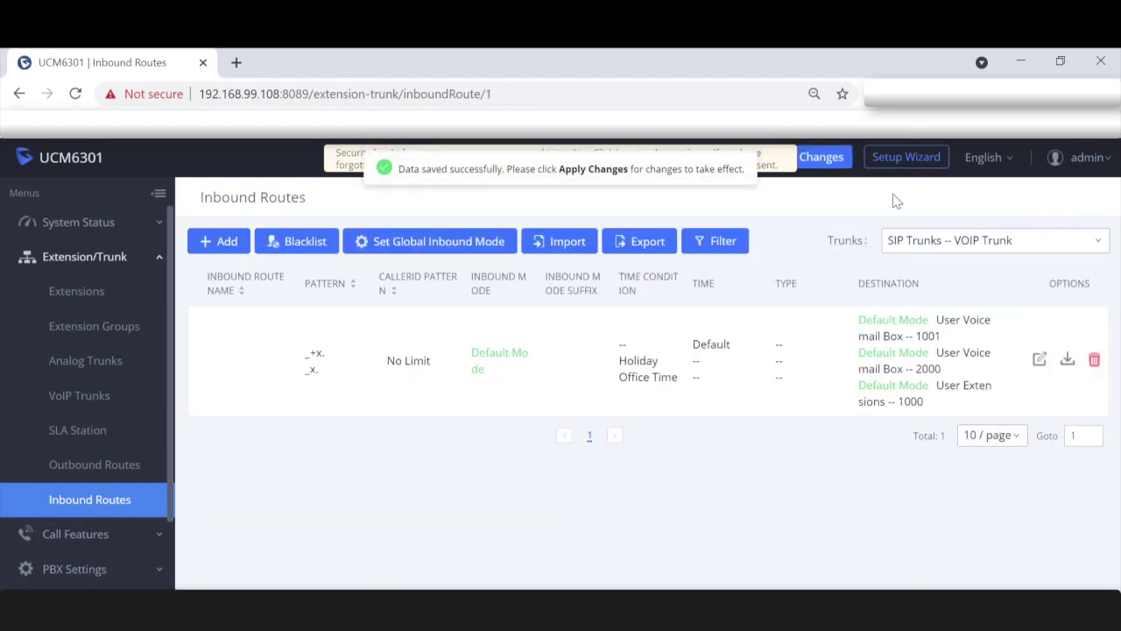
click(819, 160)
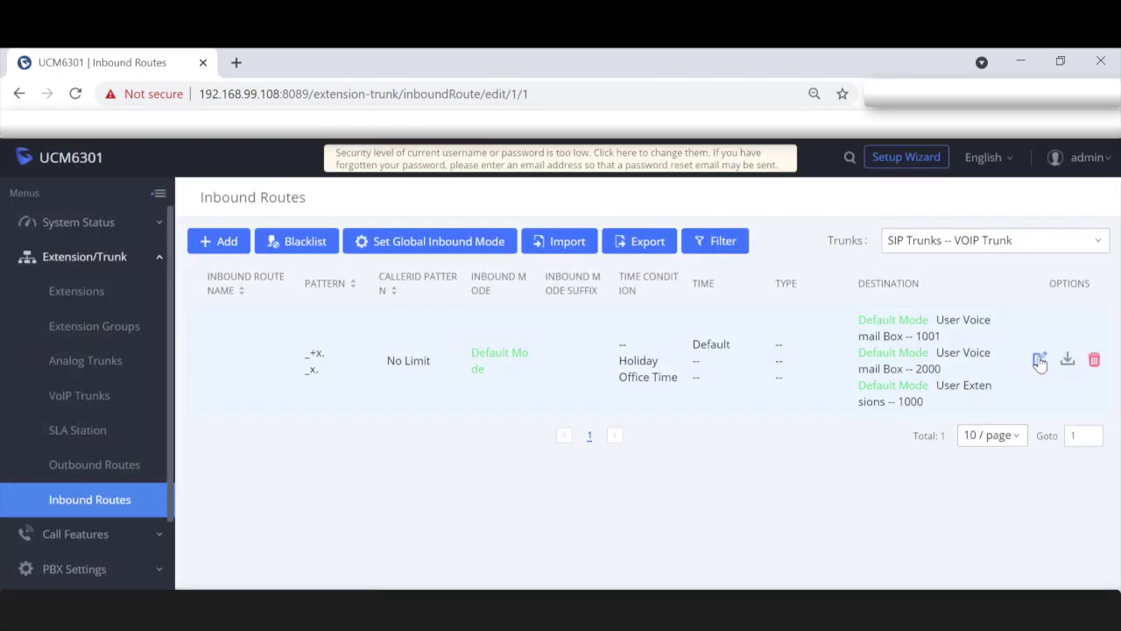
Reopen the inbound rule and review its default destination and the order and destinations of its time conditions
click(1040, 359)
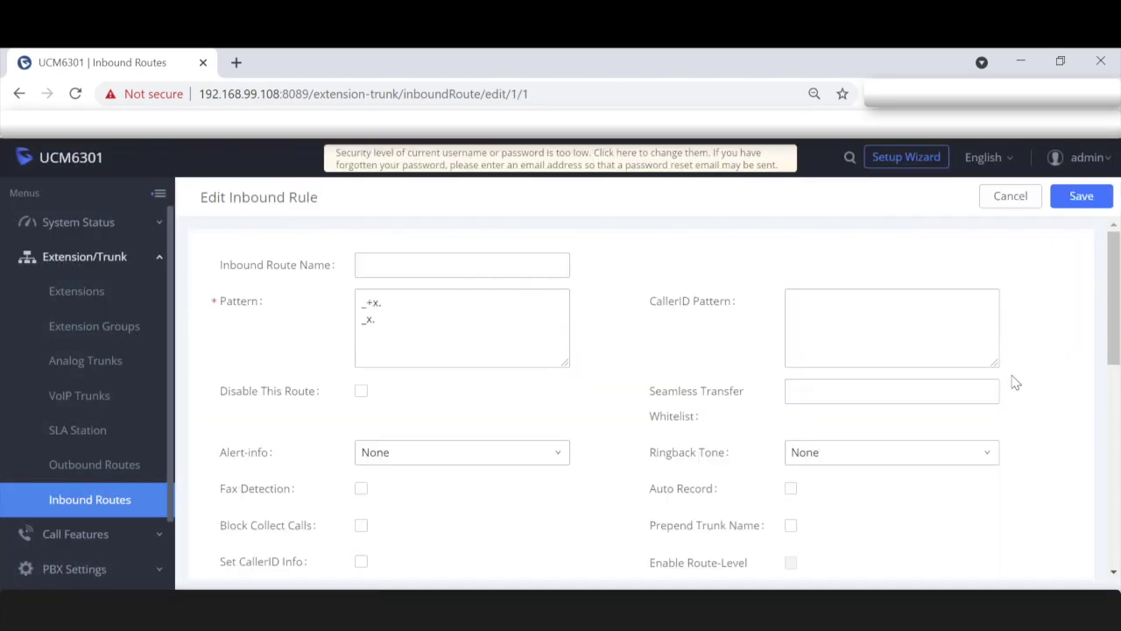
scroll(742, 416, down, 10)
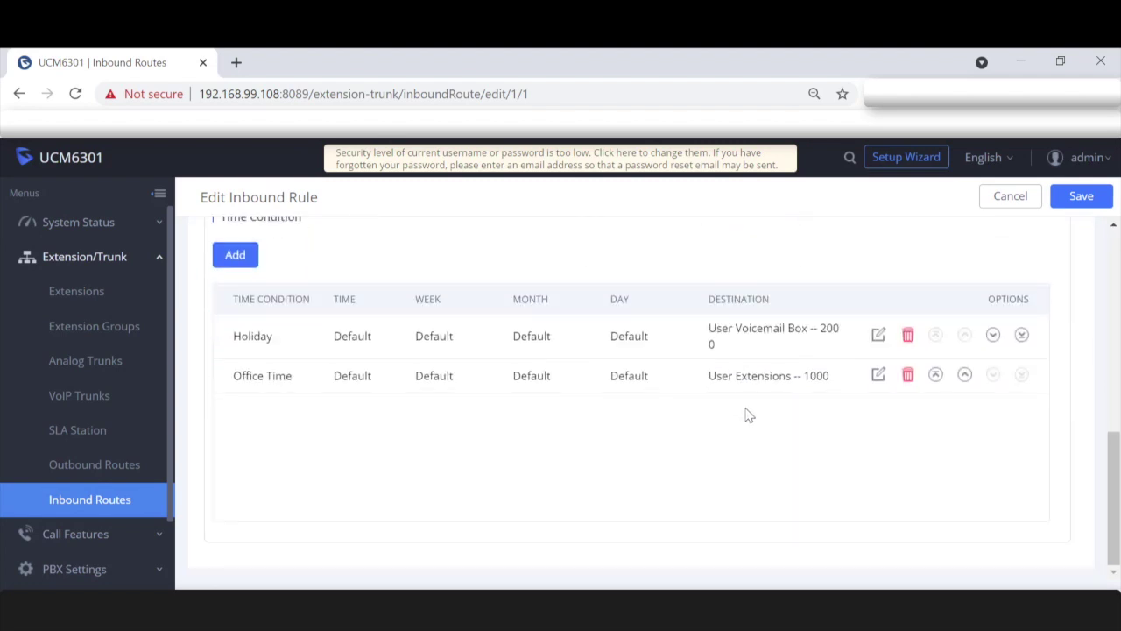
scroll(935, 313, up, 1)
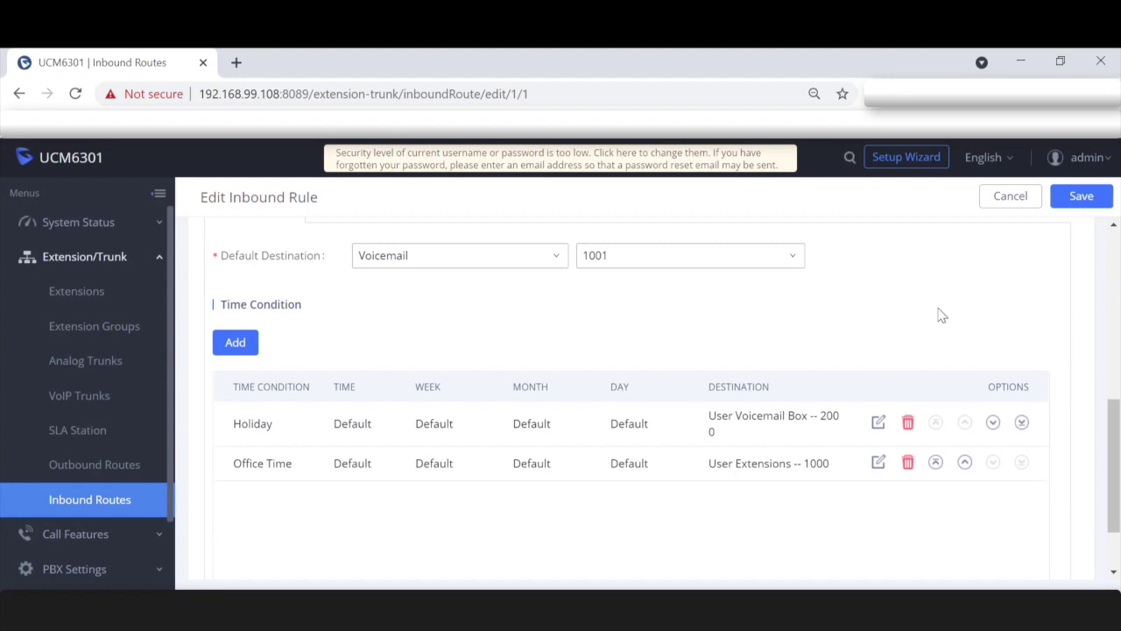
scroll(937, 317, up, 4)
scroll(935, 321, up, 2)
scroll(935, 315, down, 3)
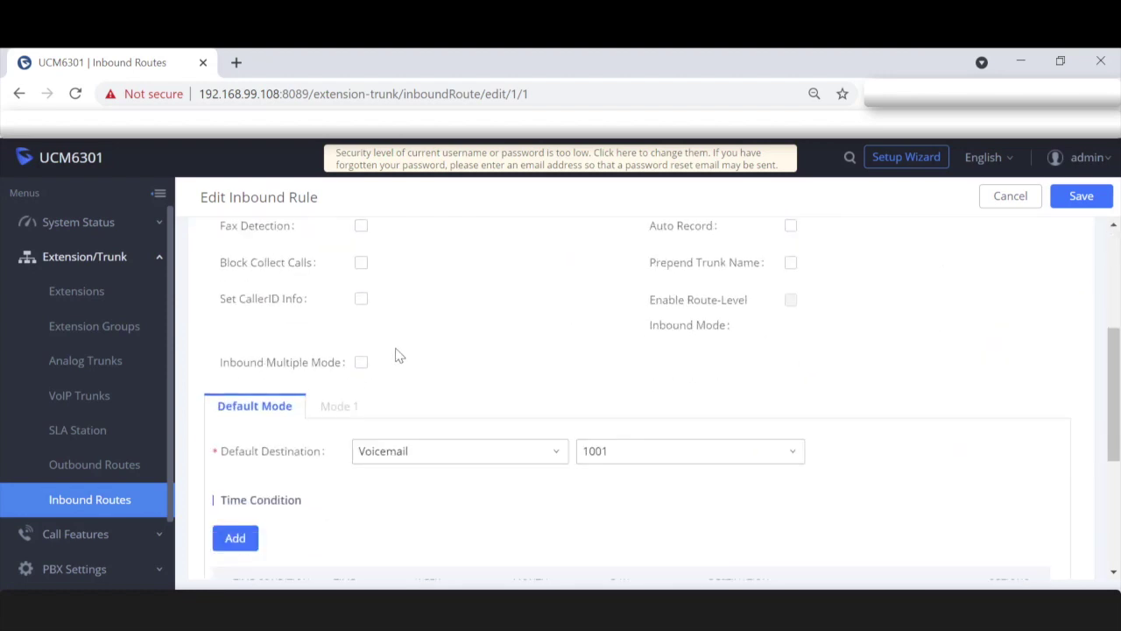
scroll(399, 354, down, 3)
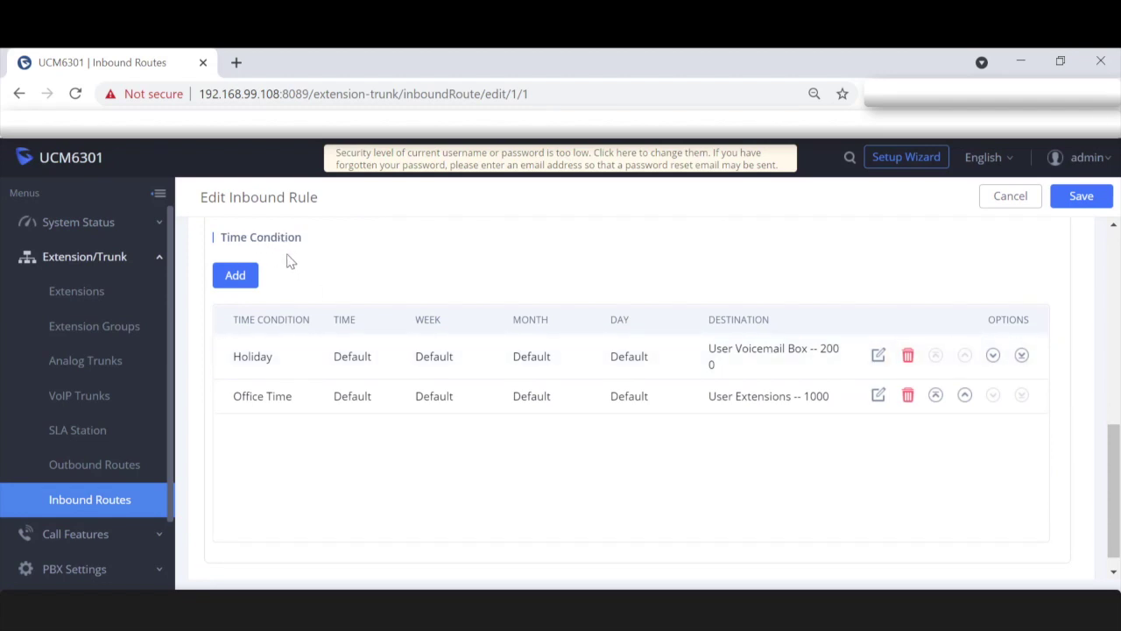
drag(279, 361, 233, 365)
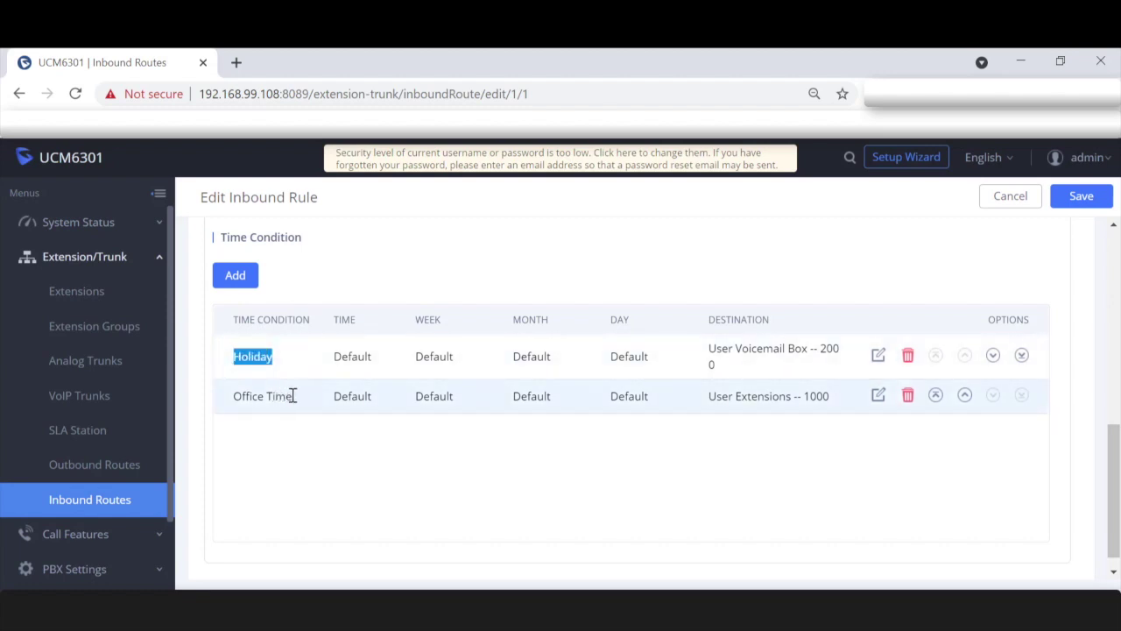
drag(294, 397, 233, 398)
click(307, 427)
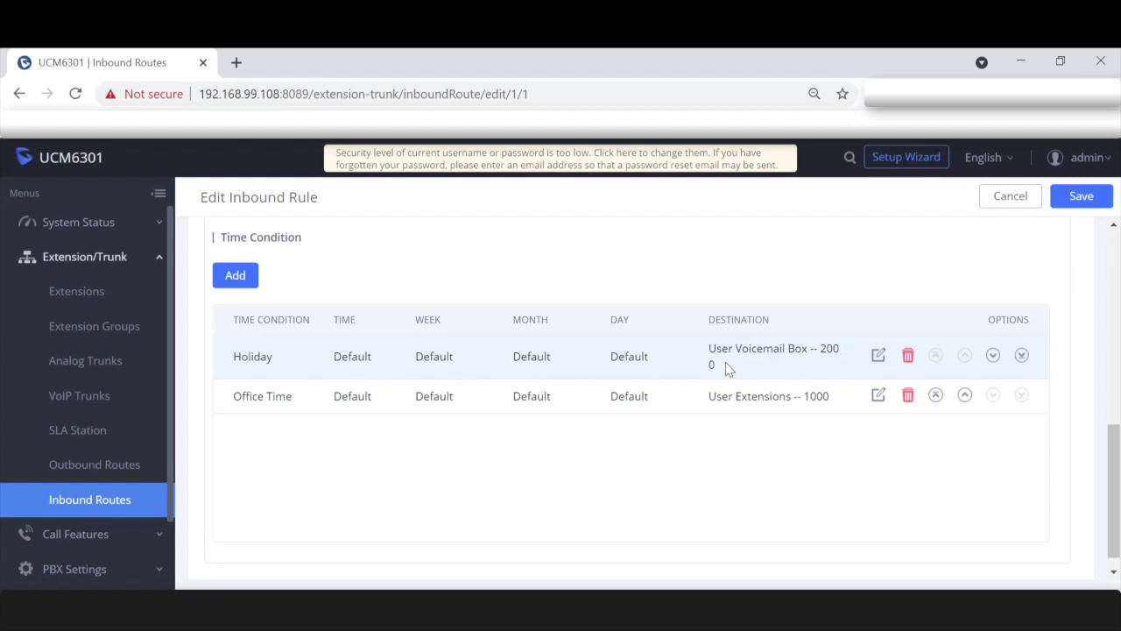
Move the Holiday time condition below Office Time, then save the inbound rule and apply the changes
drag(726, 363, 819, 351)
click(793, 292)
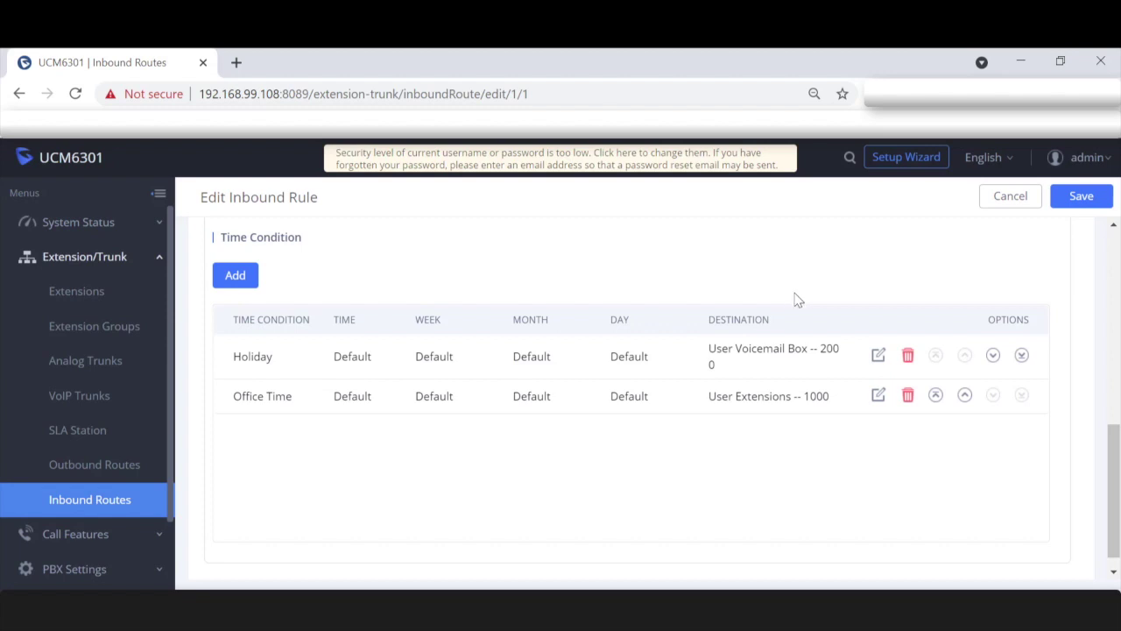
click(993, 355)
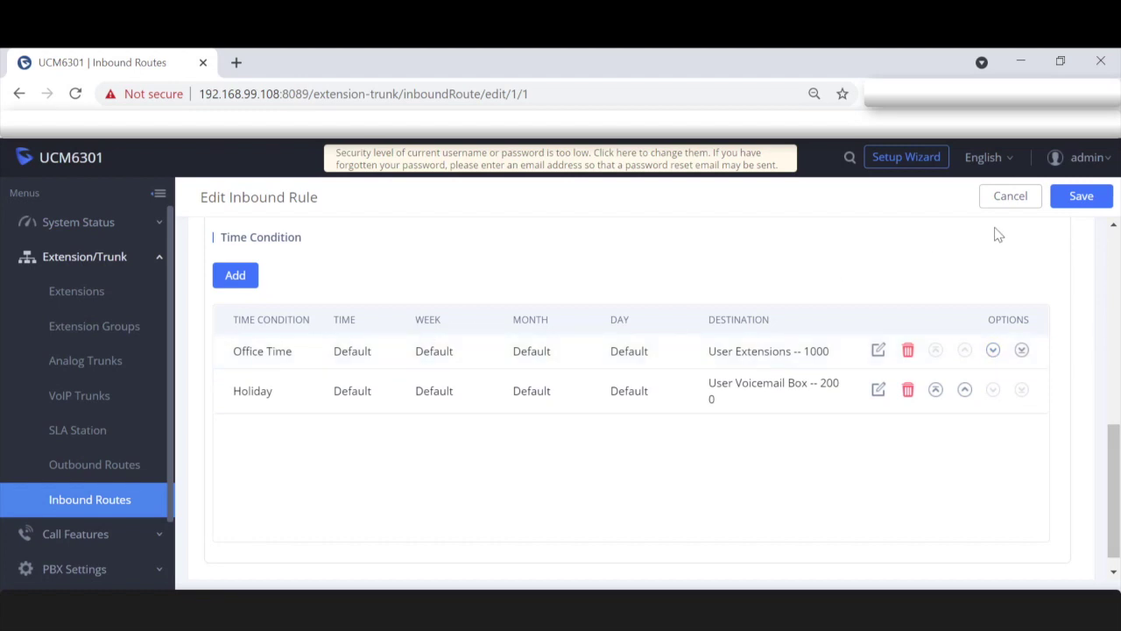
click(1083, 198)
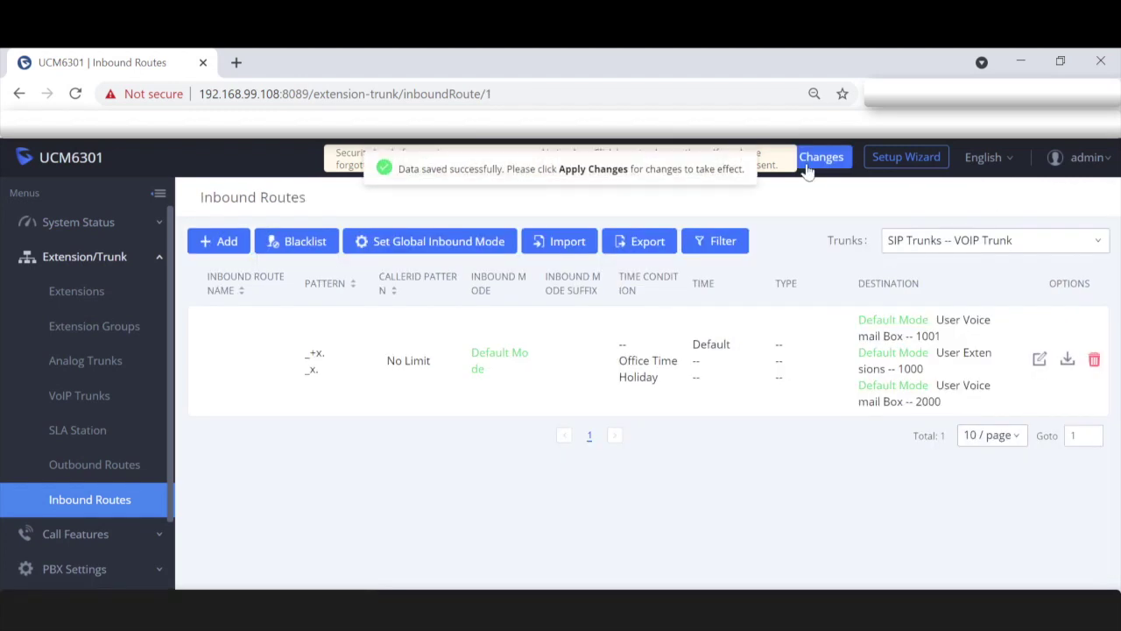
click(814, 164)
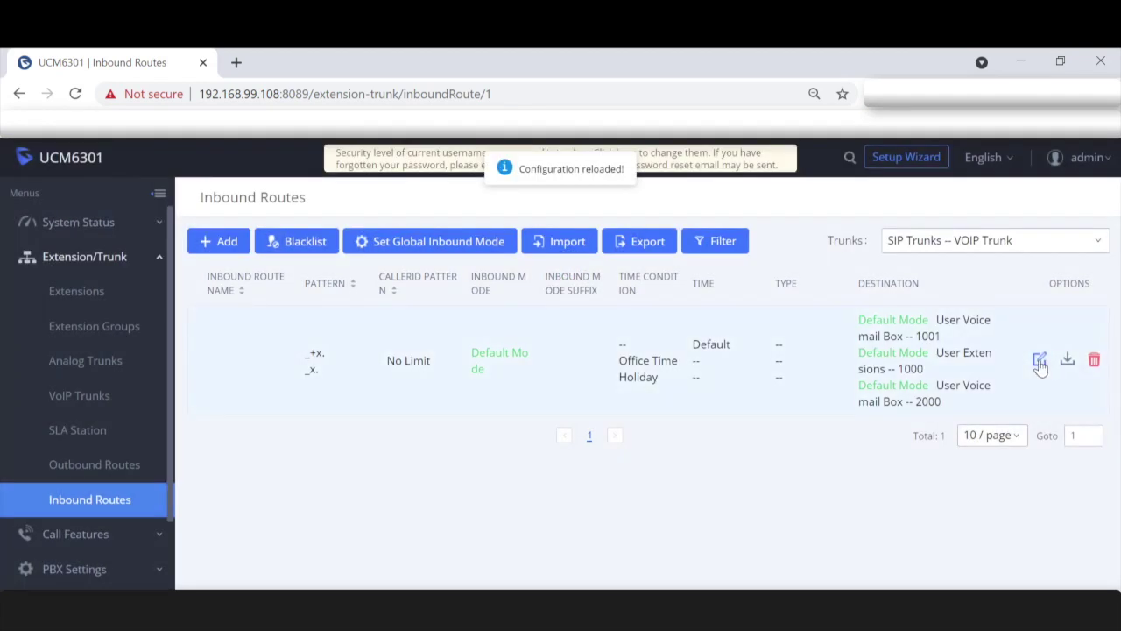
Reopen the inbound rule and move the Holiday time condition back to the top of the Default Mode list
click(1038, 360)
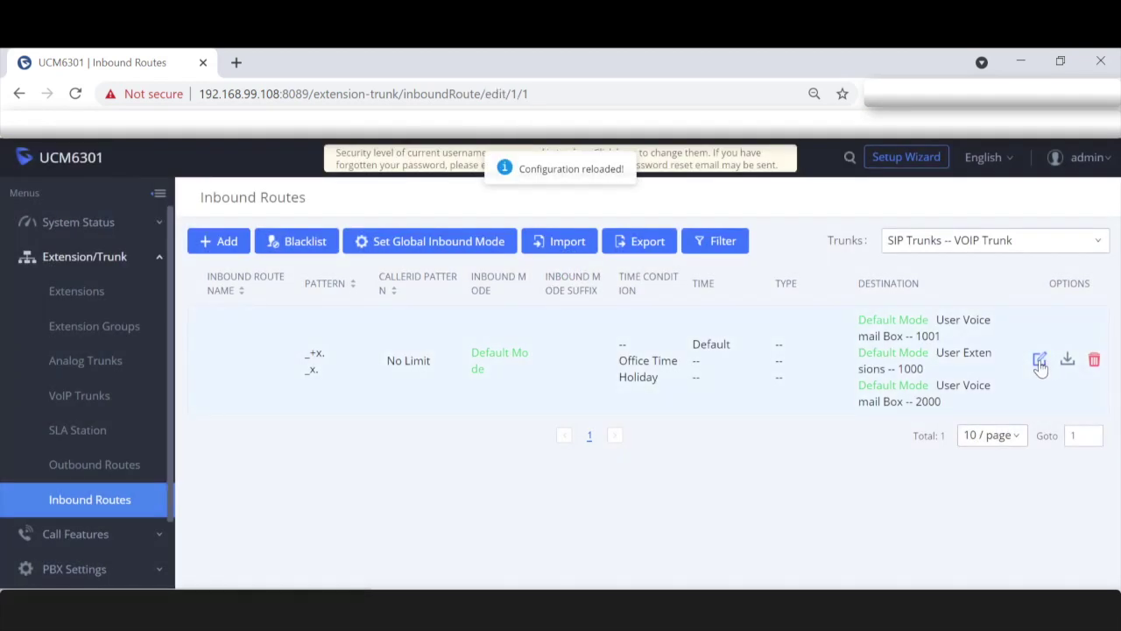
scroll(758, 410, down, 10)
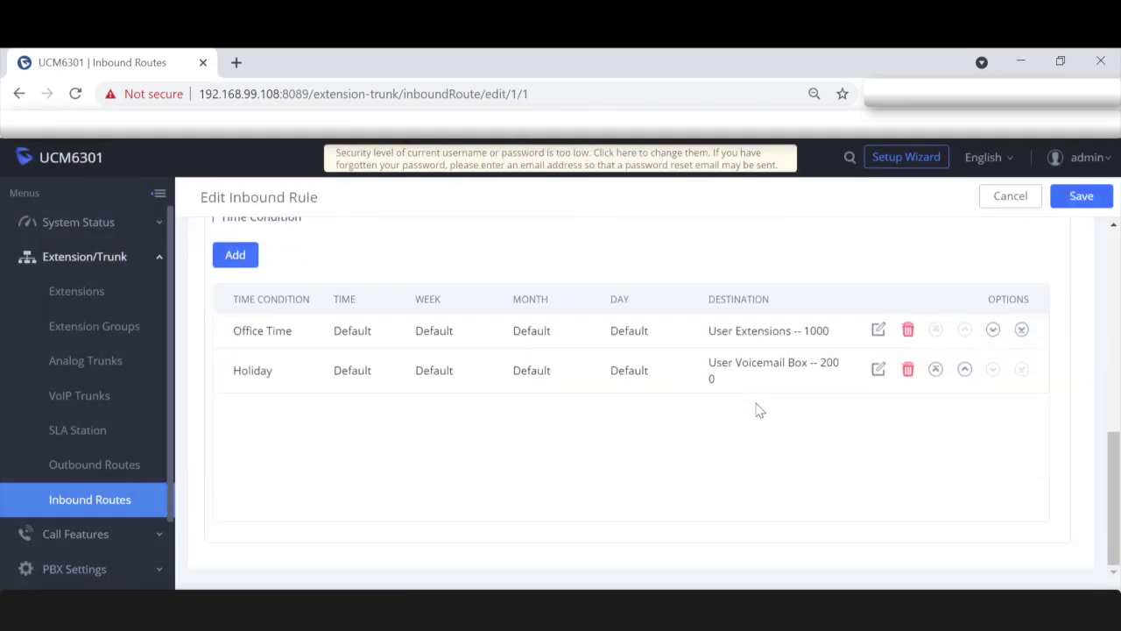
drag(242, 330, 315, 382)
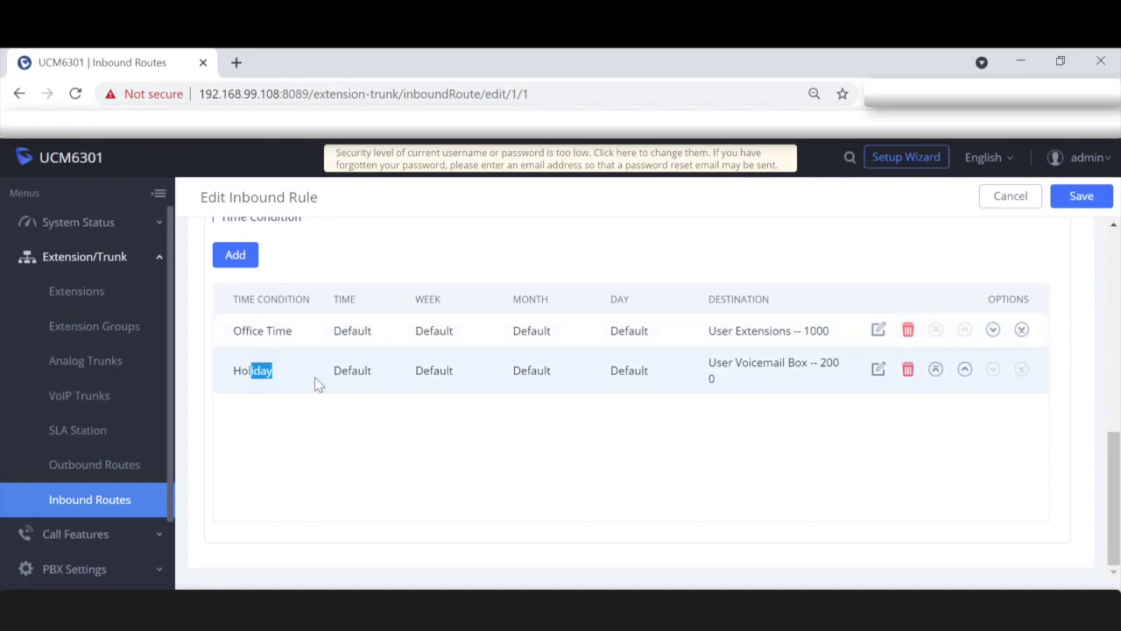
click(340, 462)
click(935, 370)
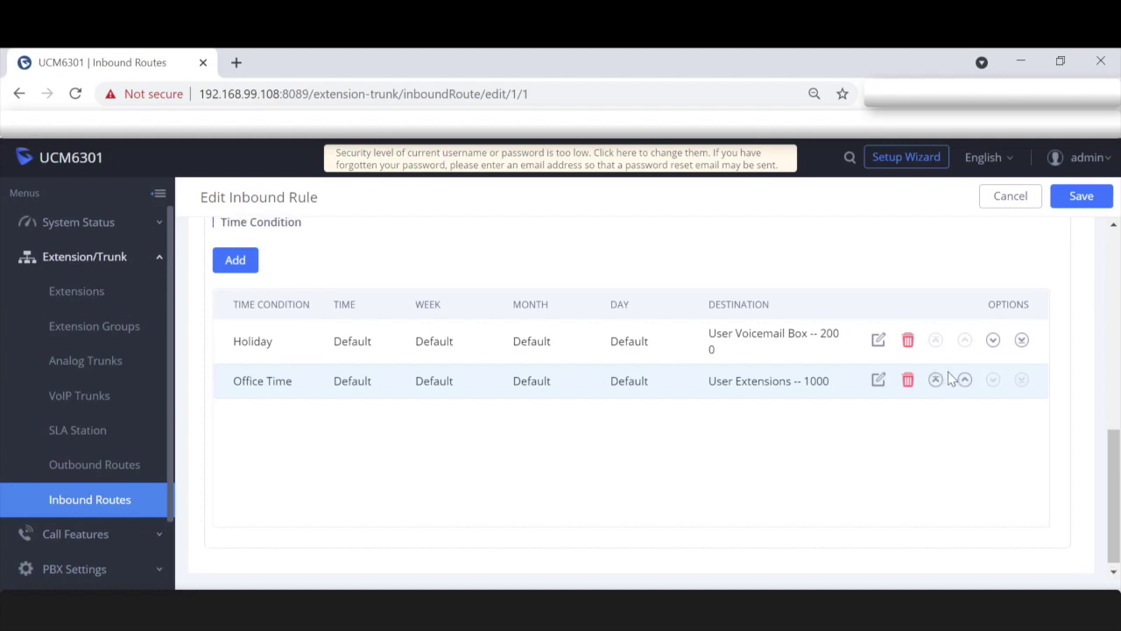
Enable Inbound Multiple Mode for the inbound rule
scroll(952, 378, up, 4)
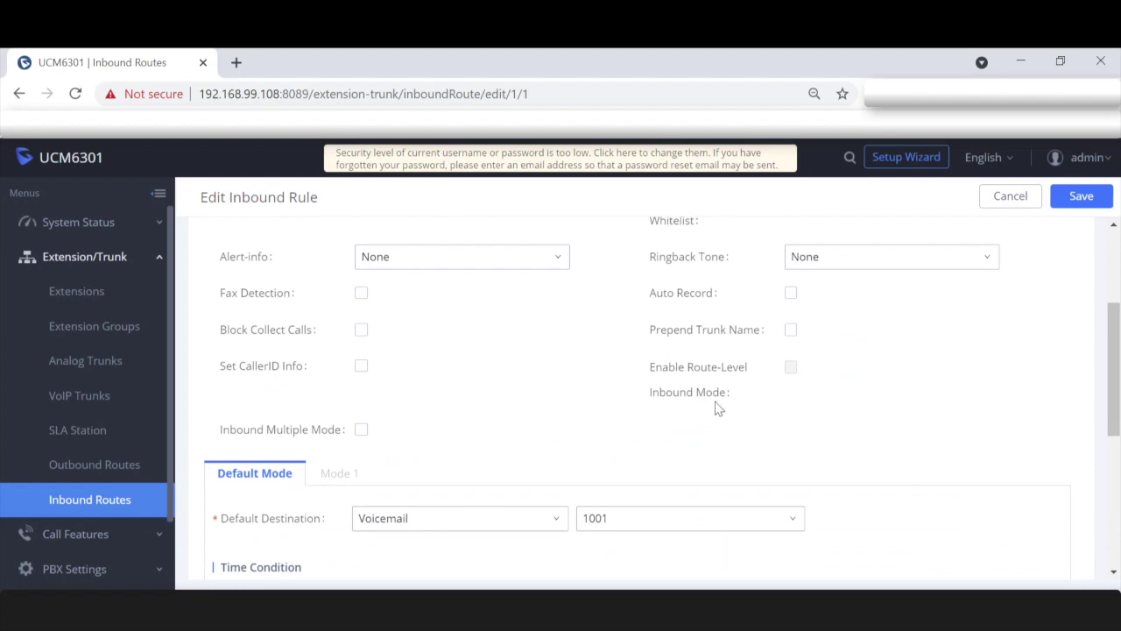
click(360, 431)
scroll(528, 418, down, 4)
scroll(528, 418, up, 3)
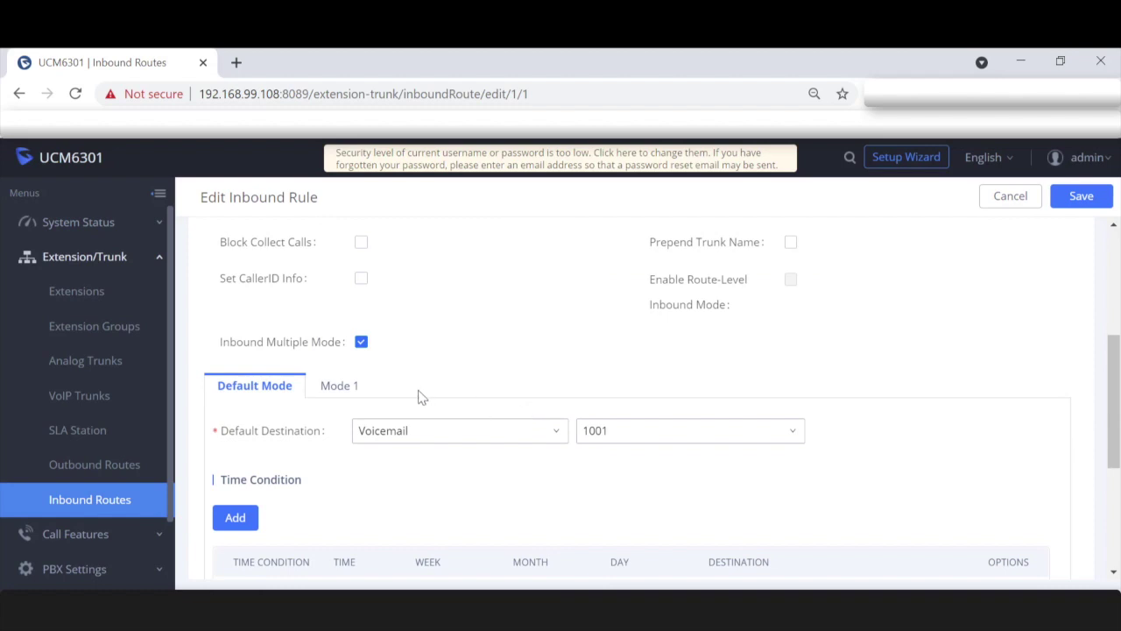
Set the Mode 1 default destination to Extension 1001
click(343, 394)
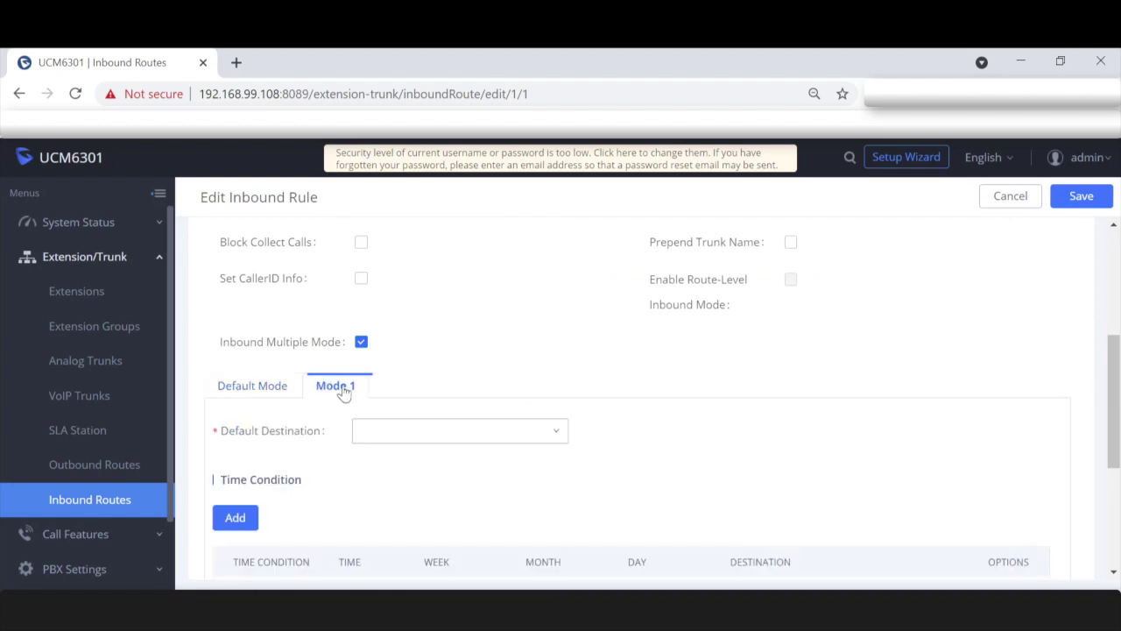
scroll(668, 435, down, 1)
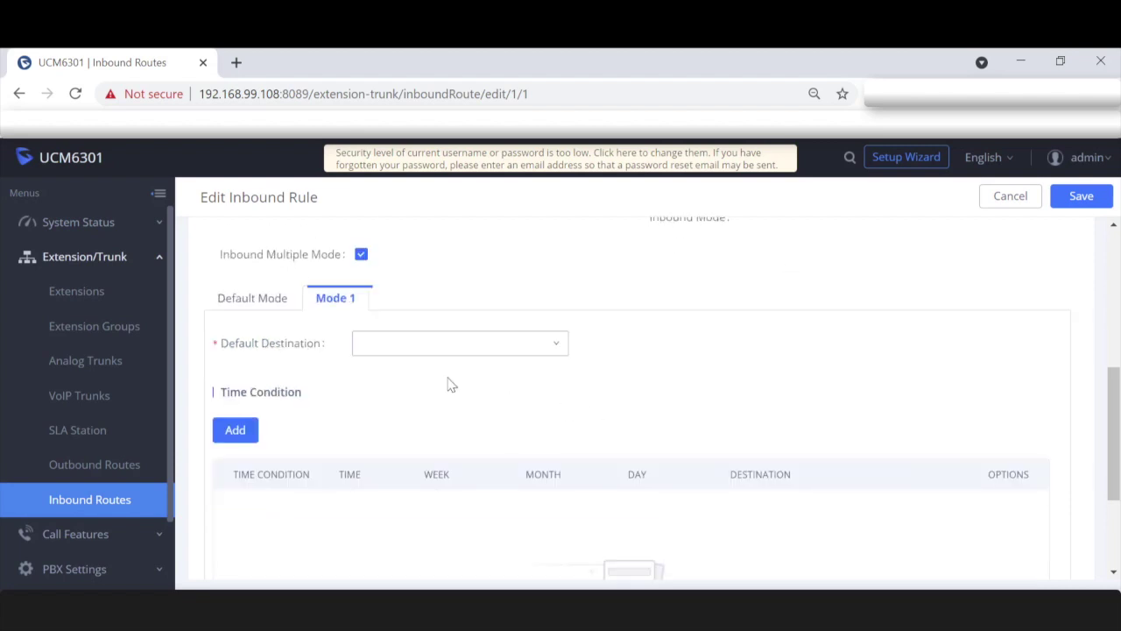
mouse_move(273, 349)
click(523, 348)
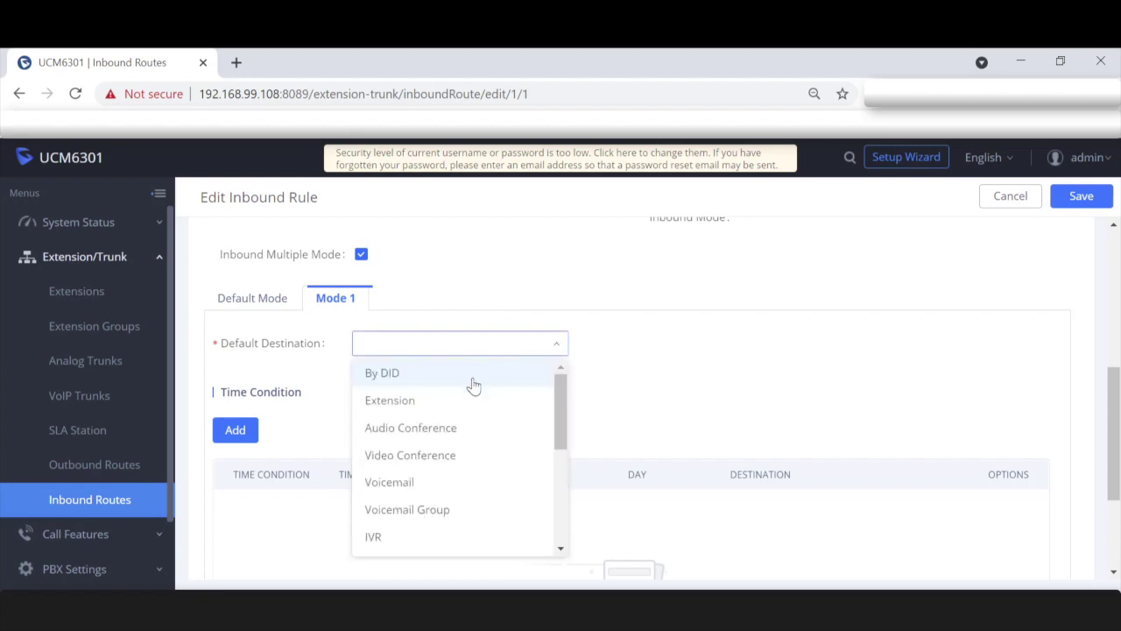
click(428, 409)
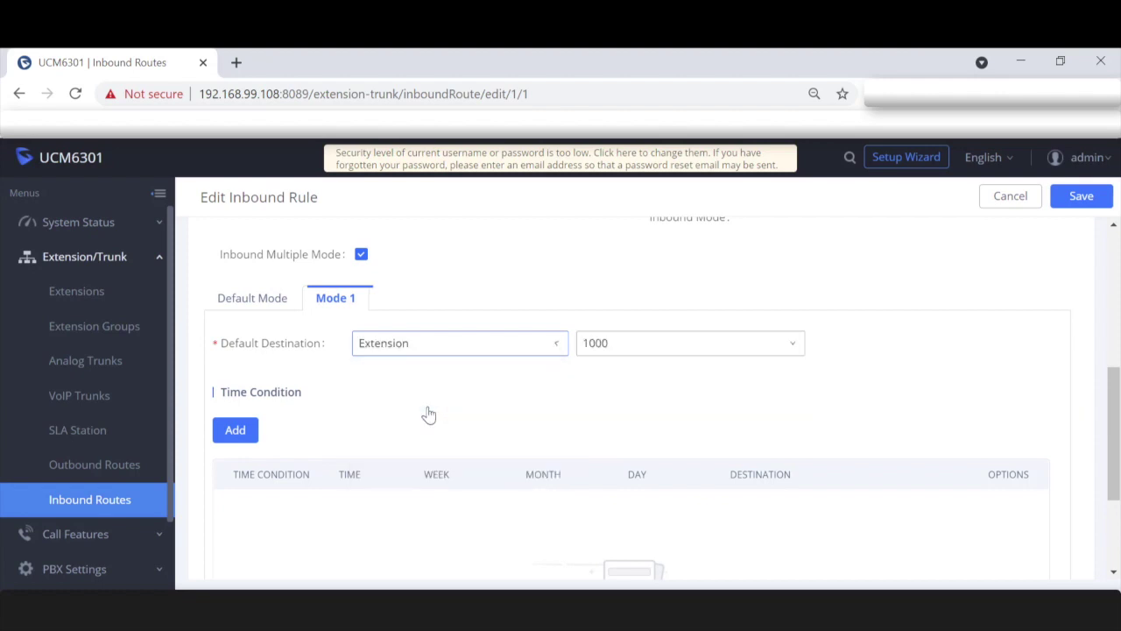
click(671, 347)
click(613, 396)
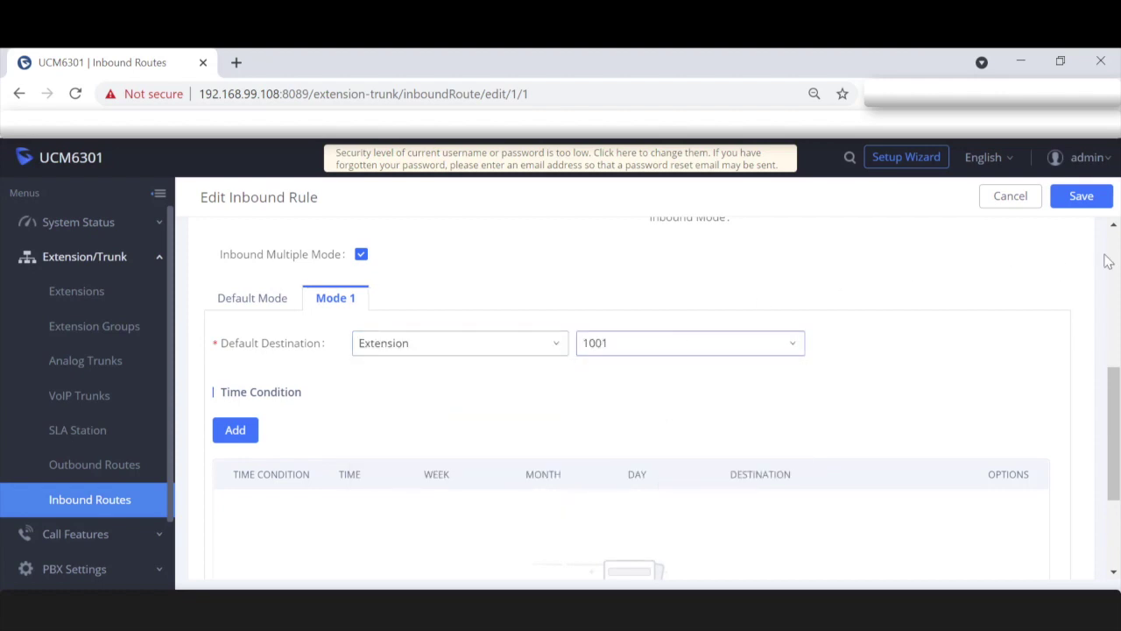
Save the inbound rule with its Mode 1 destination and apply the changes
click(1082, 195)
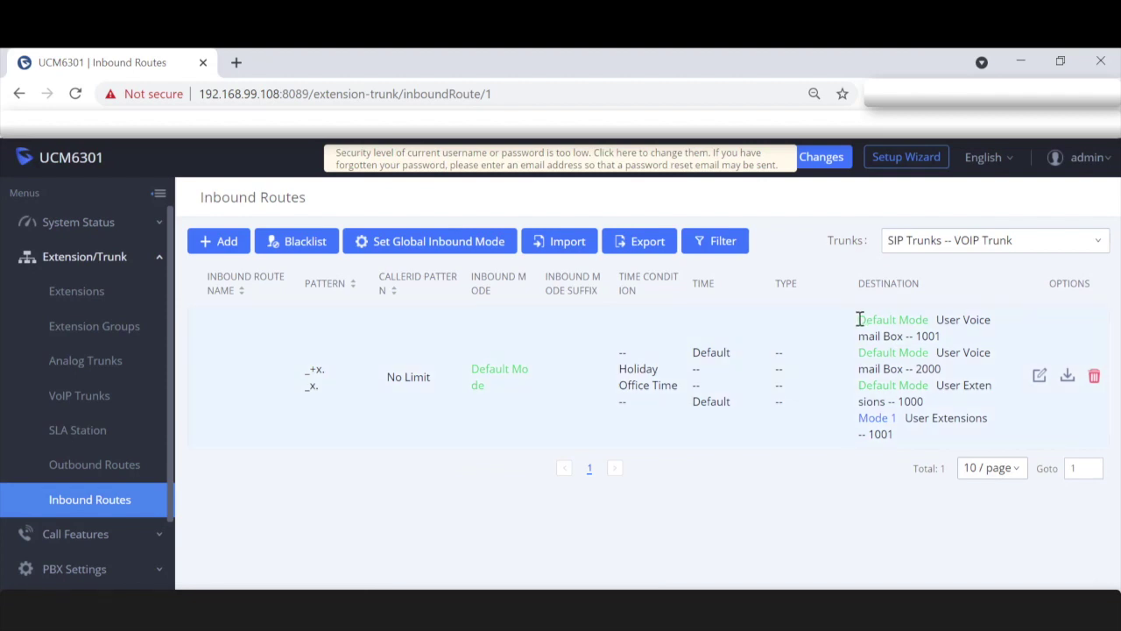
drag(859, 319, 925, 325)
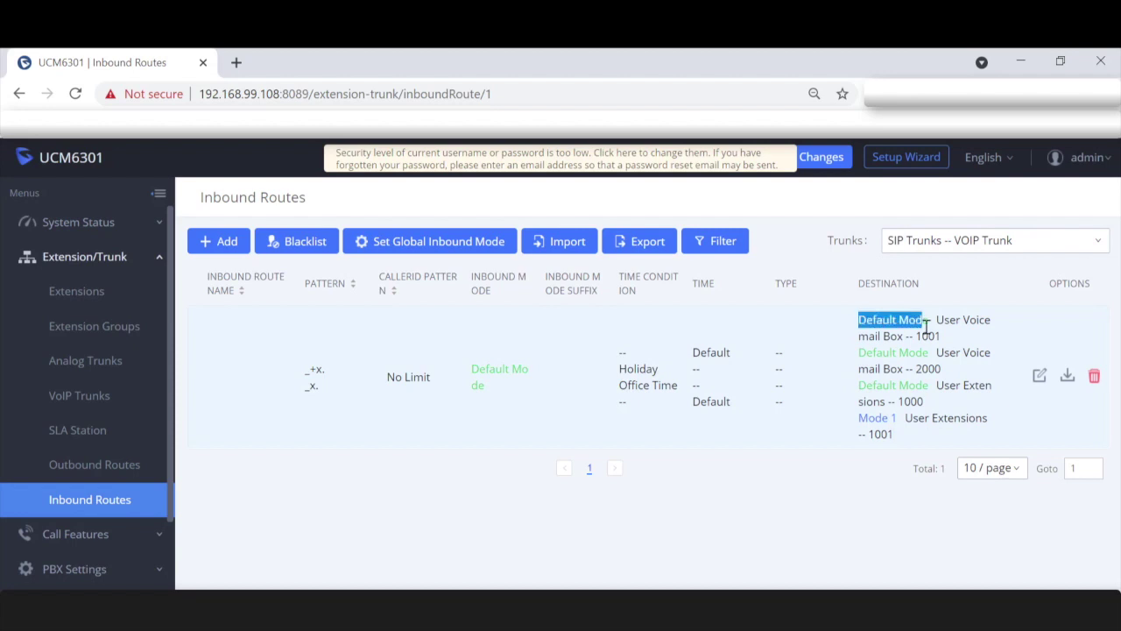
drag(858, 418, 902, 419)
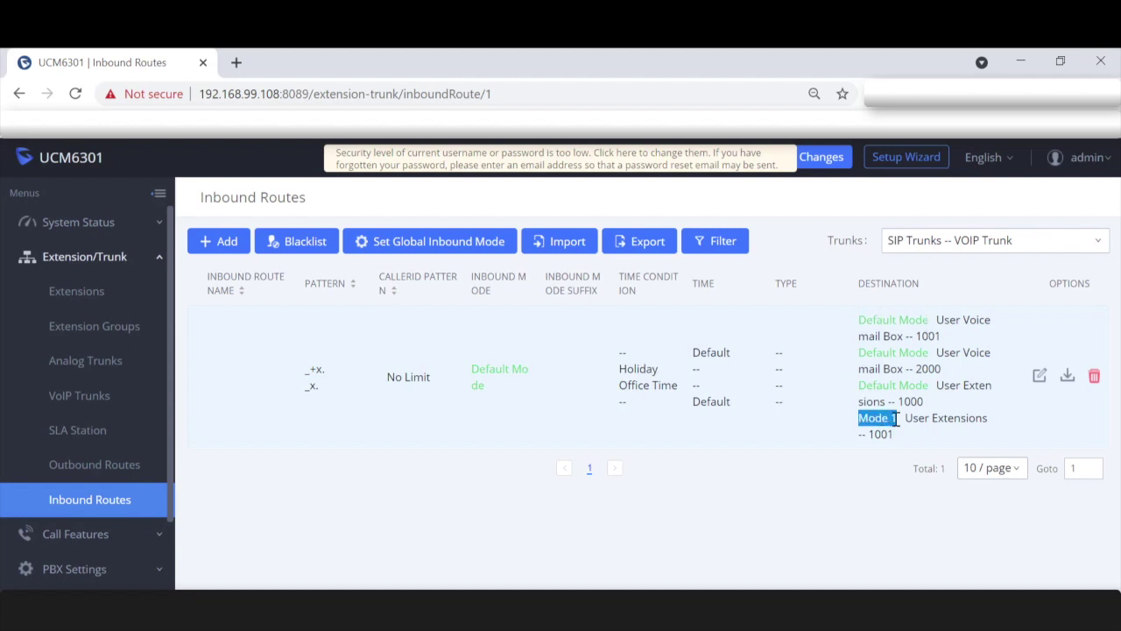
click(829, 164)
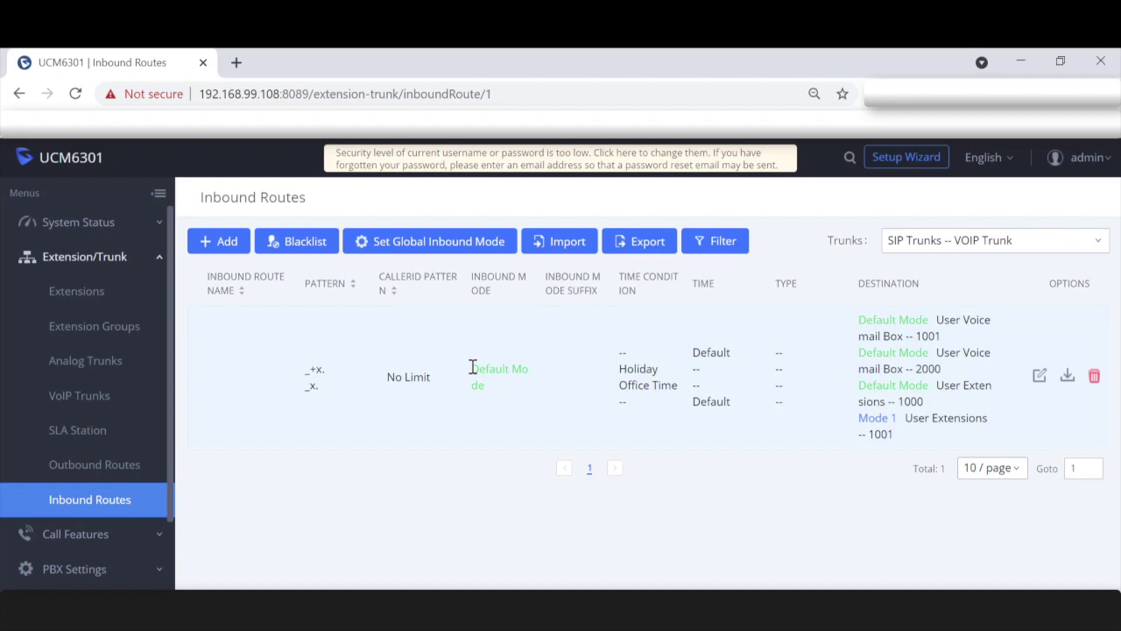
Enable Inbound Multiple Mode in the global inbound mode settings and check the feature codes for Default Mode and Mode 1
drag(472, 368, 489, 384)
click(554, 401)
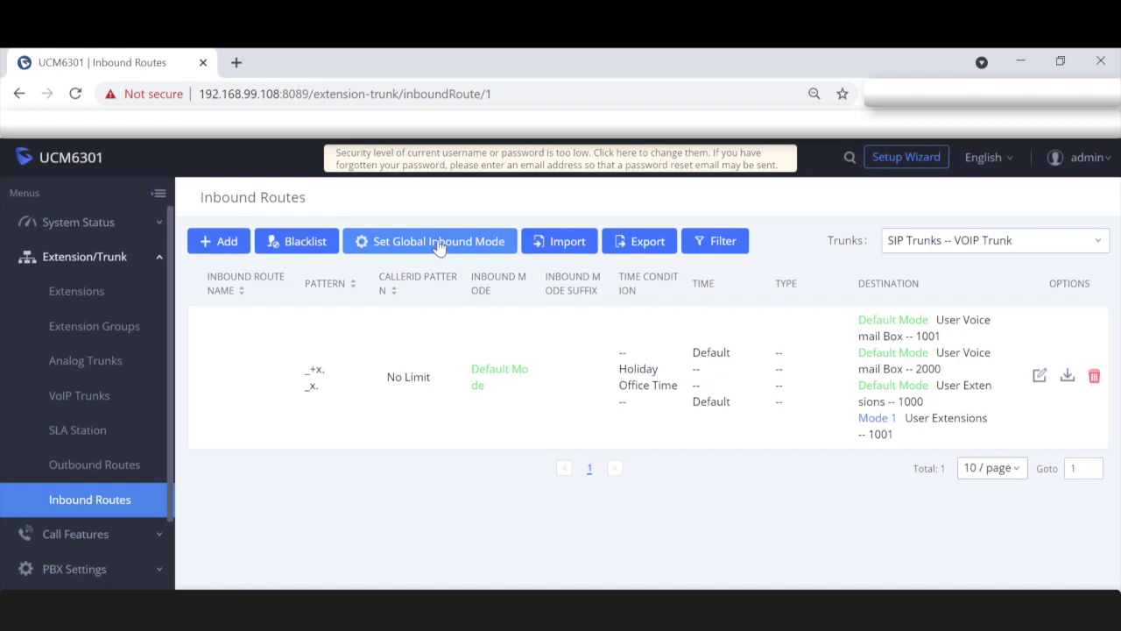
click(437, 245)
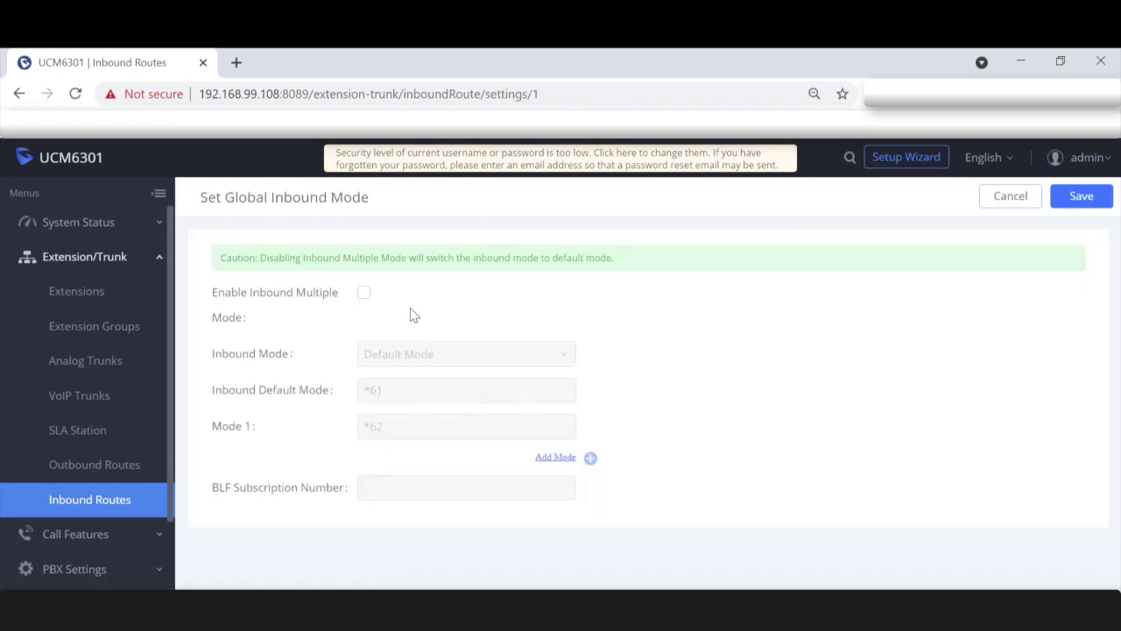
click(363, 293)
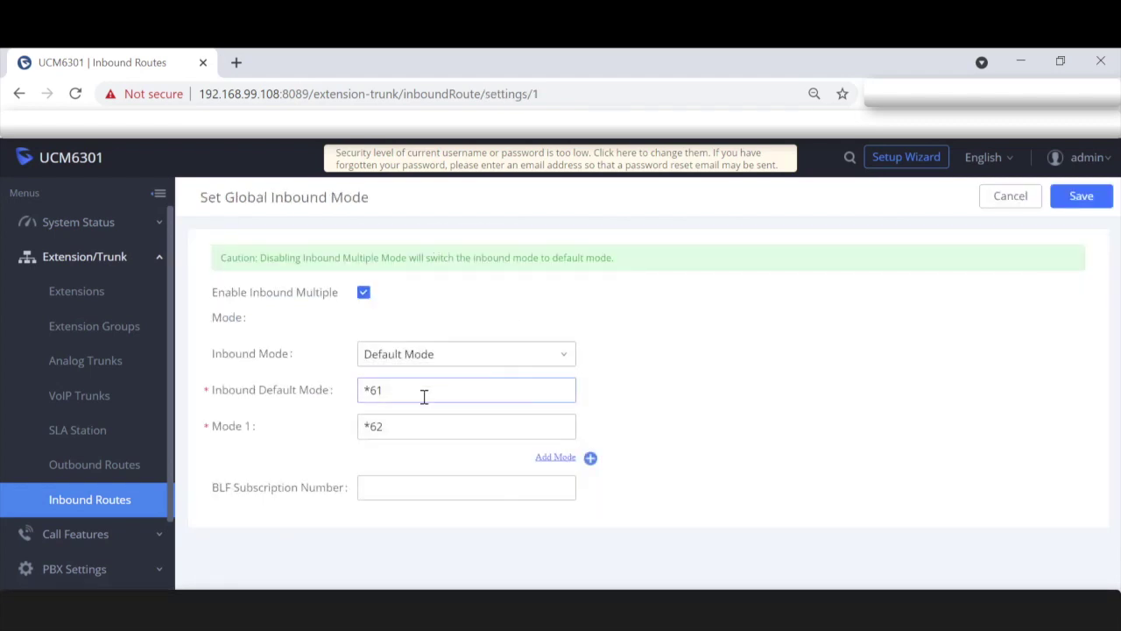
drag(423, 387, 353, 395)
drag(406, 428, 356, 431)
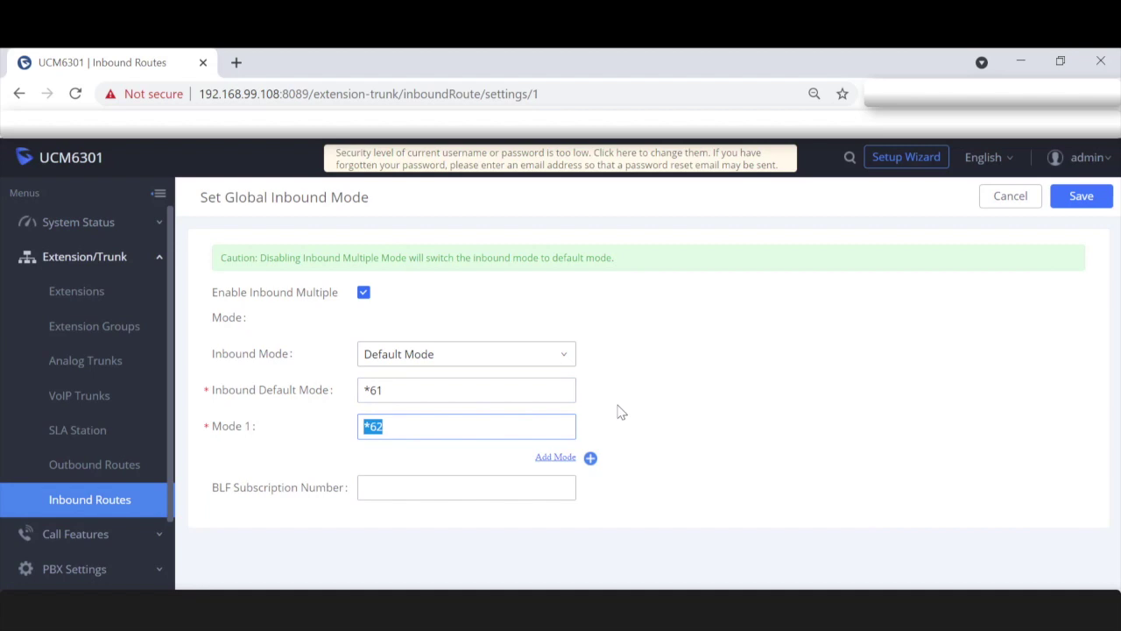
Set the BLF Subscription Number to 999 and save the global inbound mode settings
click(426, 483)
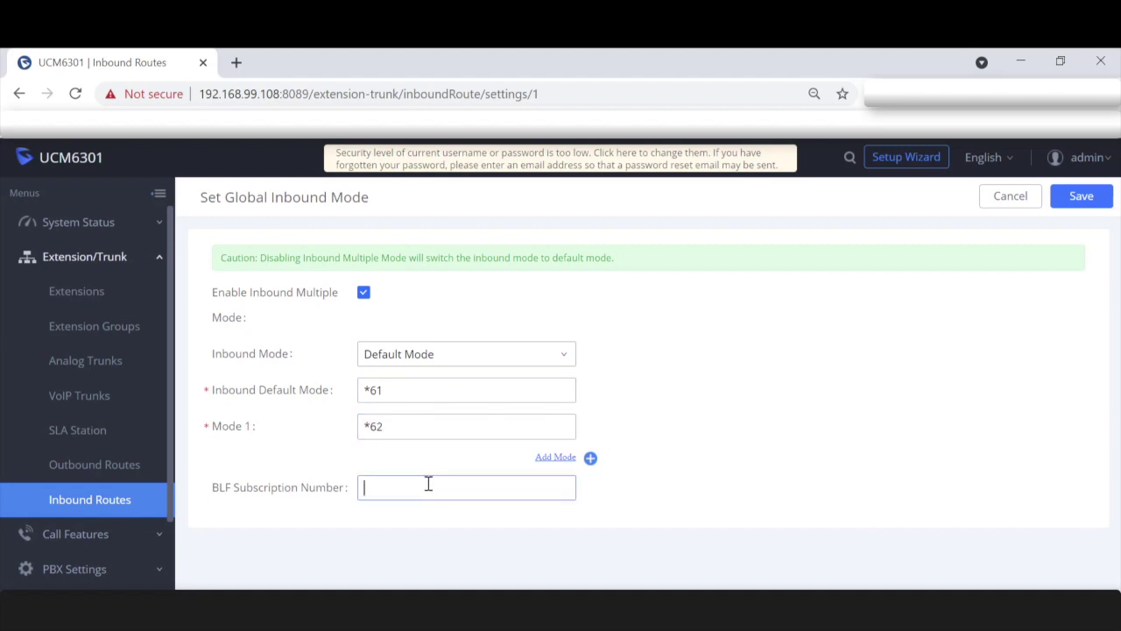
text(999)
drag(387, 486, 361, 488)
click(1081, 197)
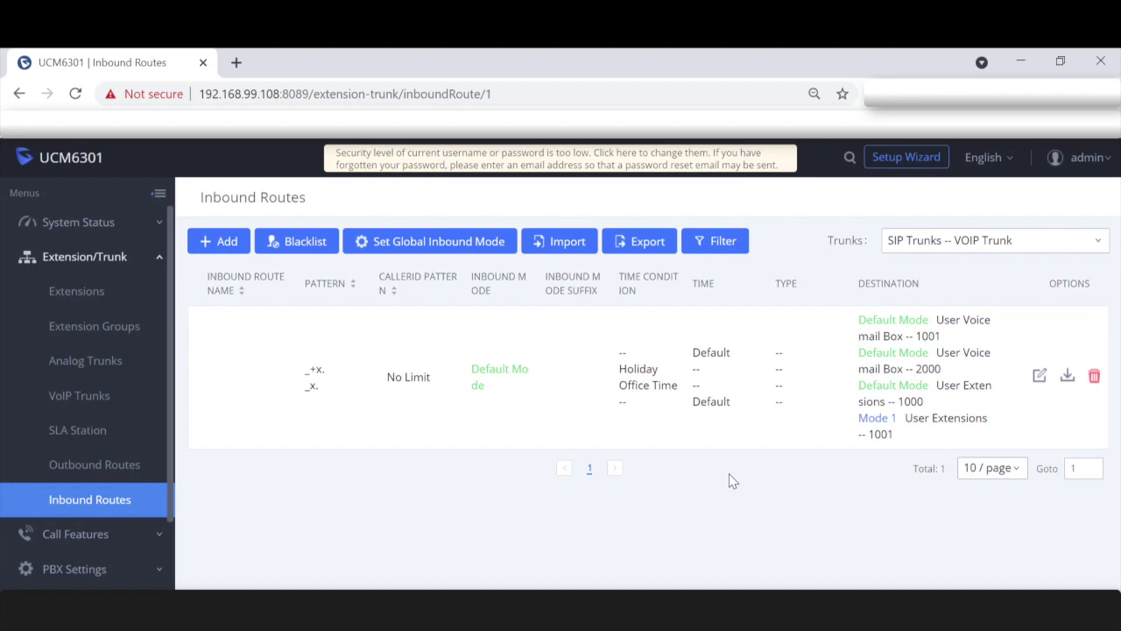
Refresh the inbound routes list to check the route's active inbound mode and the Mode 1 destination
click(76, 94)
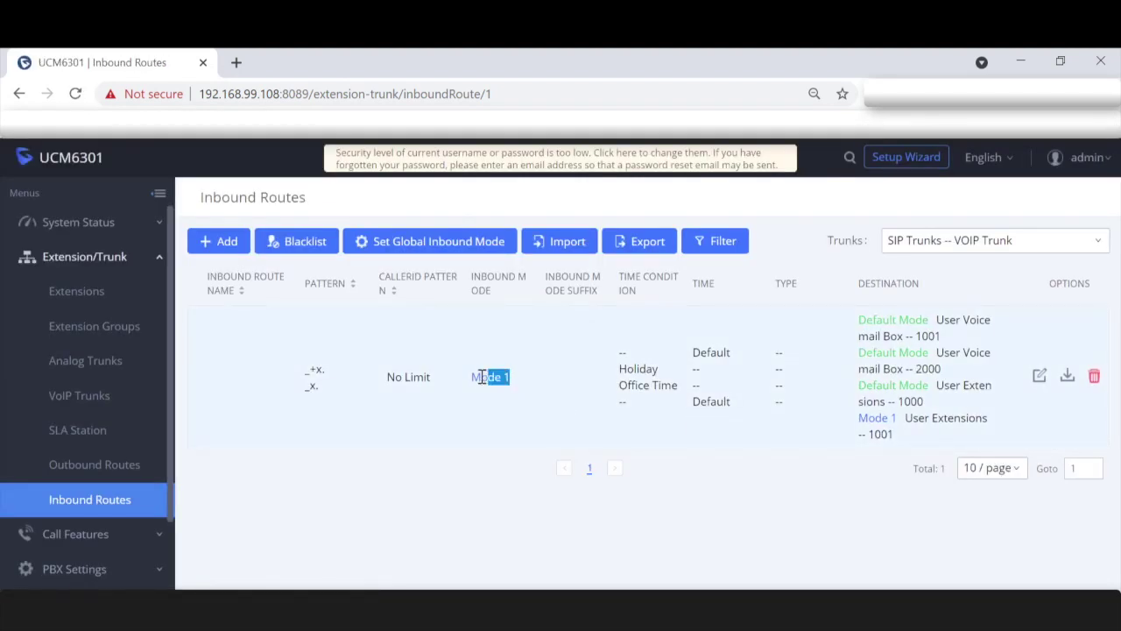
drag(482, 377, 470, 383)
drag(905, 421, 917, 445)
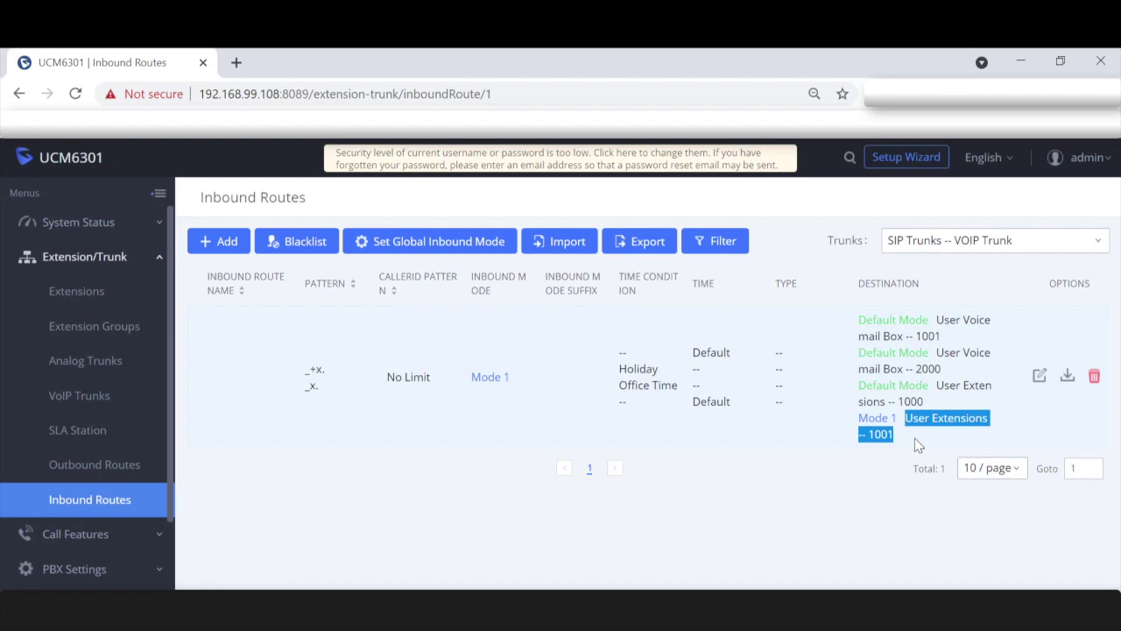
click(75, 94)
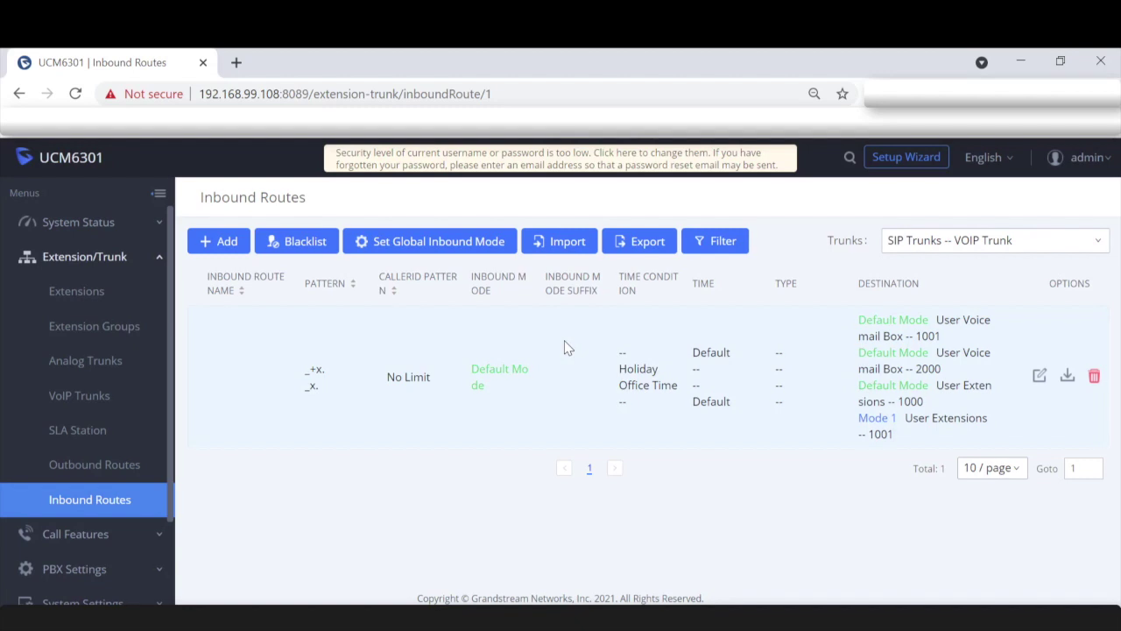
Reopen the inbound rule and examine the Default Mode's default destination and time conditions
click(1040, 379)
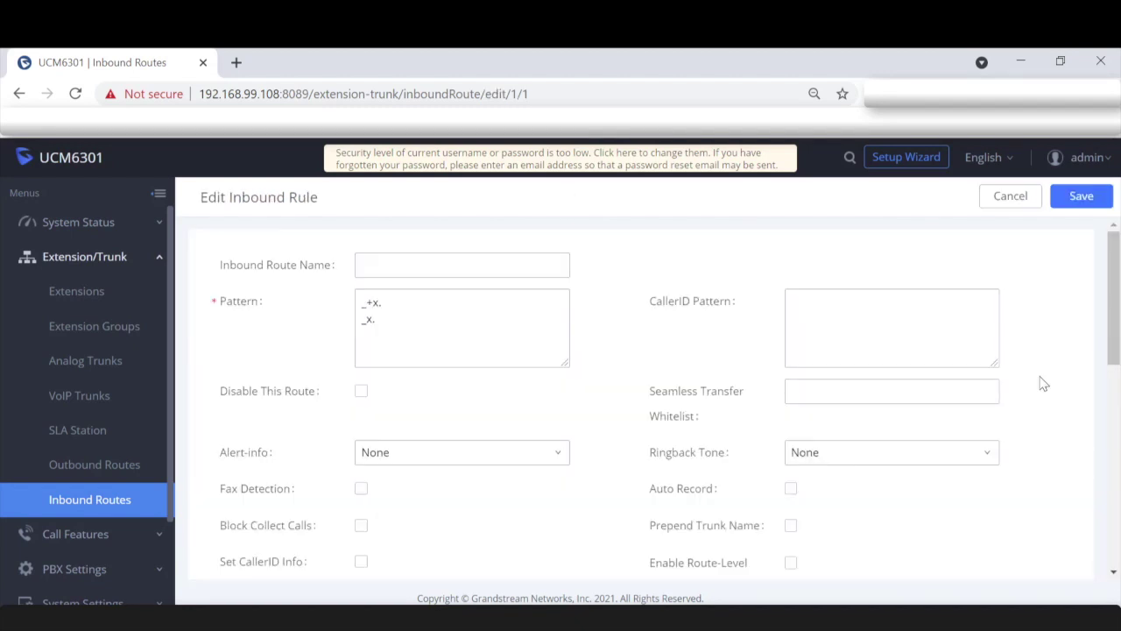
scroll(653, 412, down, 1)
scroll(653, 412, down, 10)
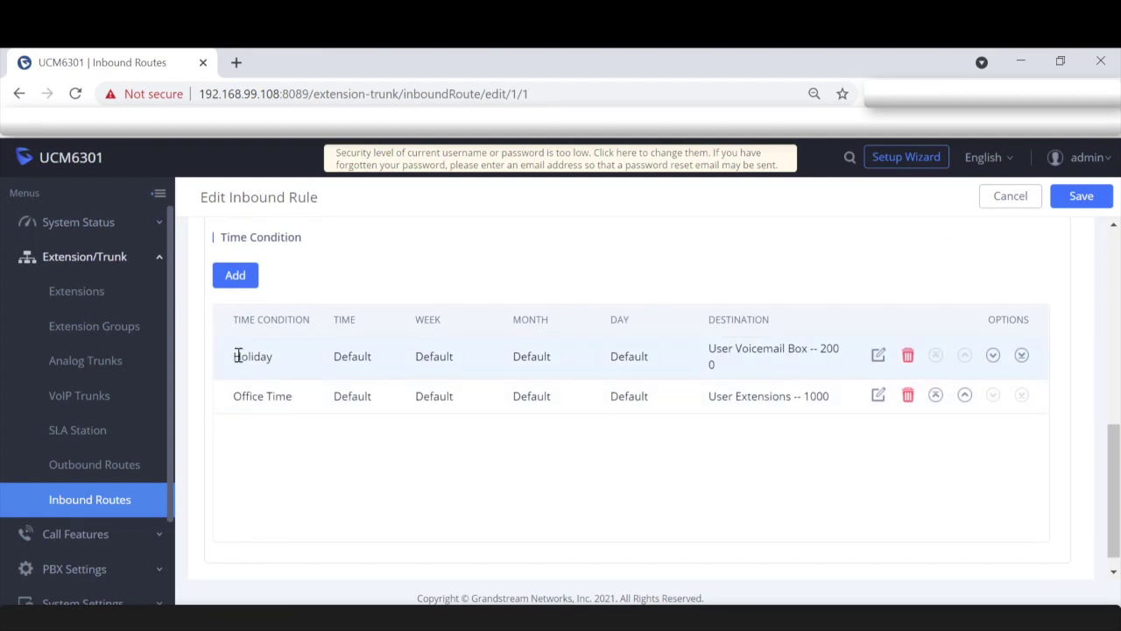
drag(234, 355, 281, 357)
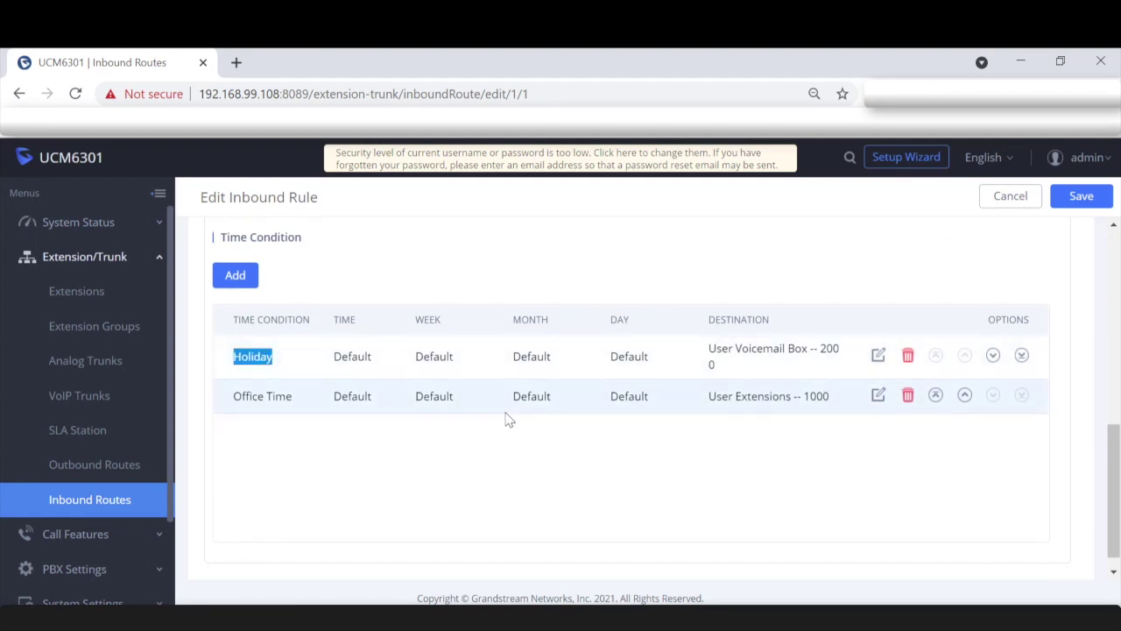
scroll(507, 417, up, 5)
scroll(507, 418, down, 3)
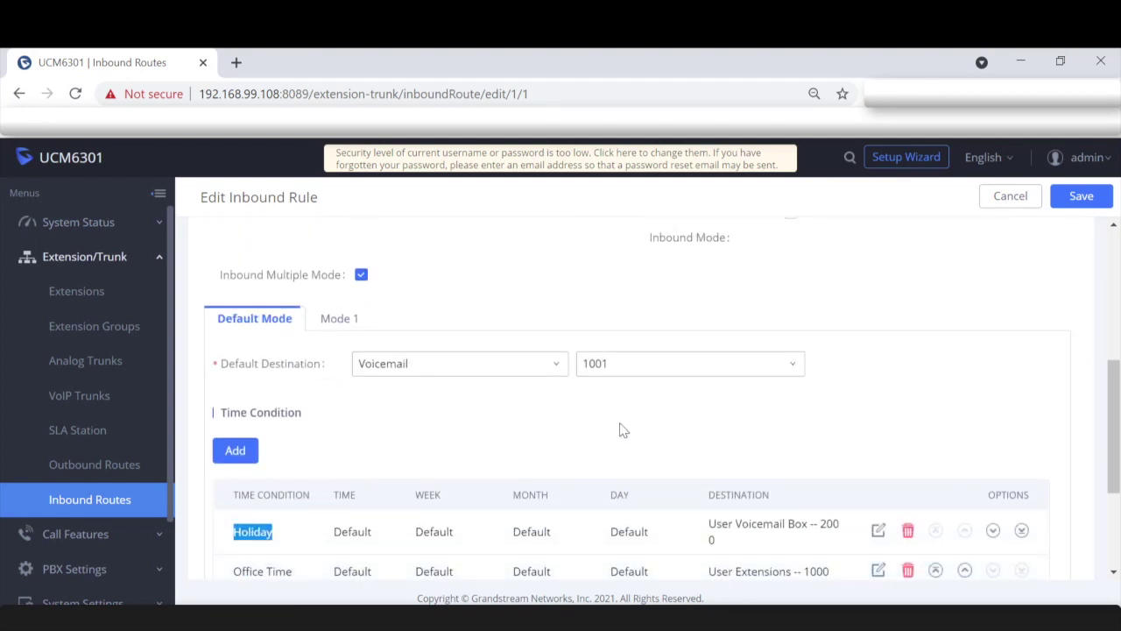
click(621, 430)
scroll(621, 430, up, 1)
Start a new time condition in the inbound rule's Mode 1 and set it to Holiday
click(340, 407)
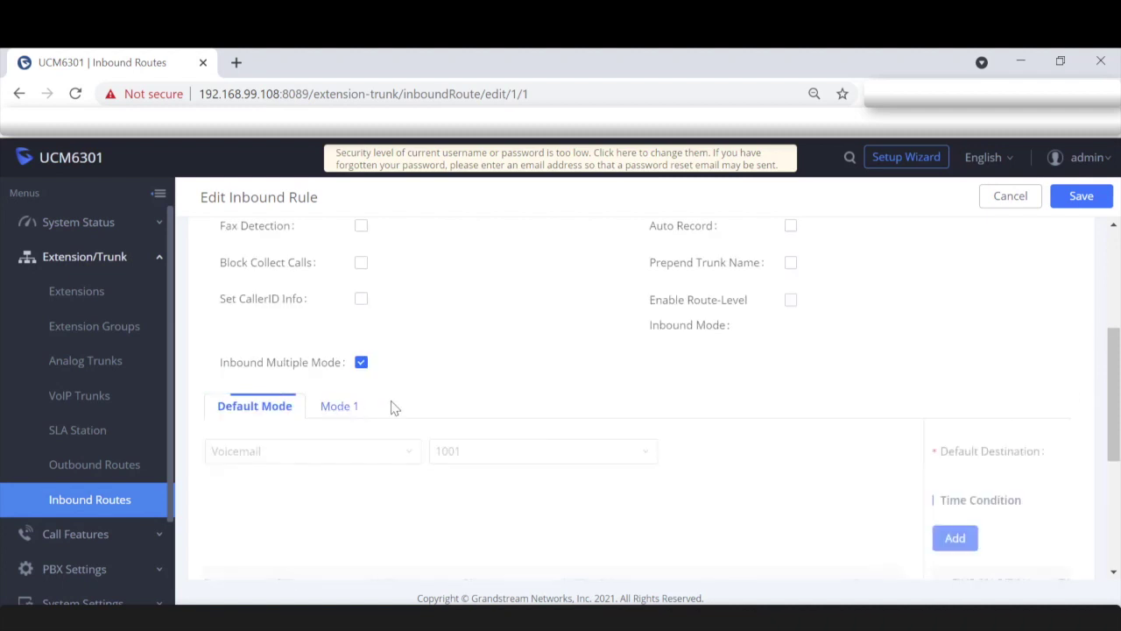
scroll(600, 375, down, 3)
scroll(601, 375, up, 2)
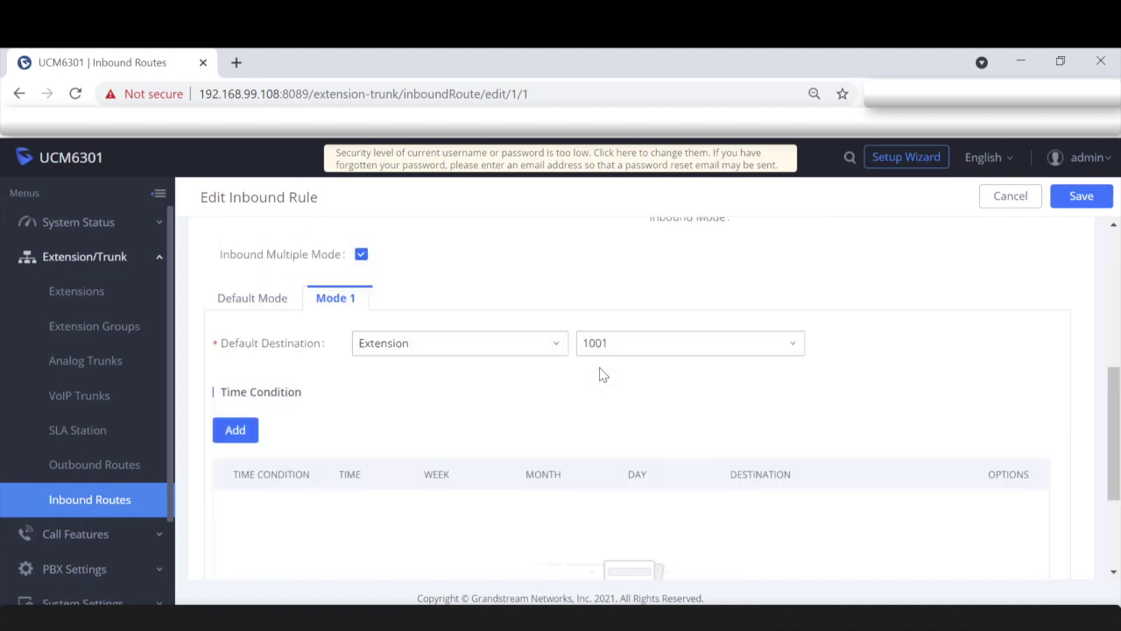
click(235, 430)
scroll(598, 433, down, 1)
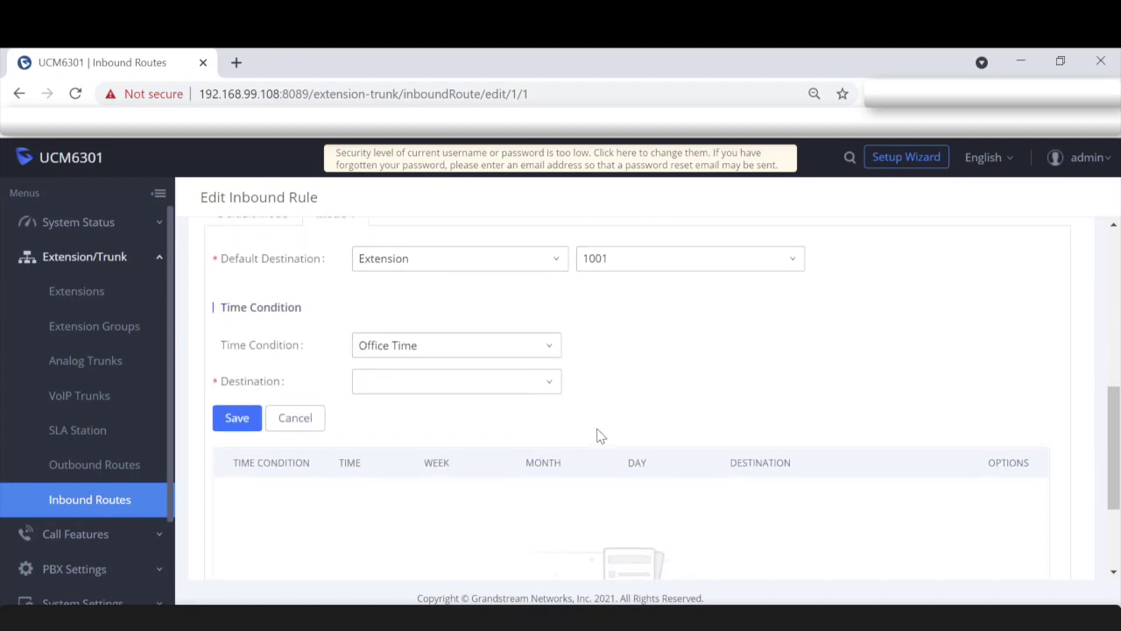
click(470, 342)
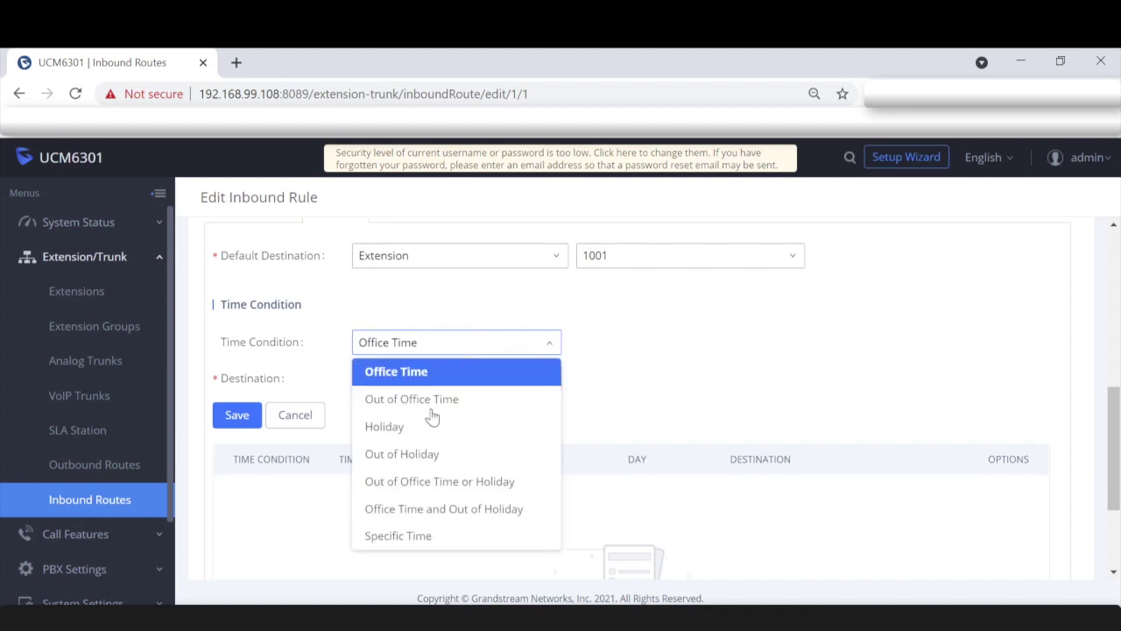
click(385, 427)
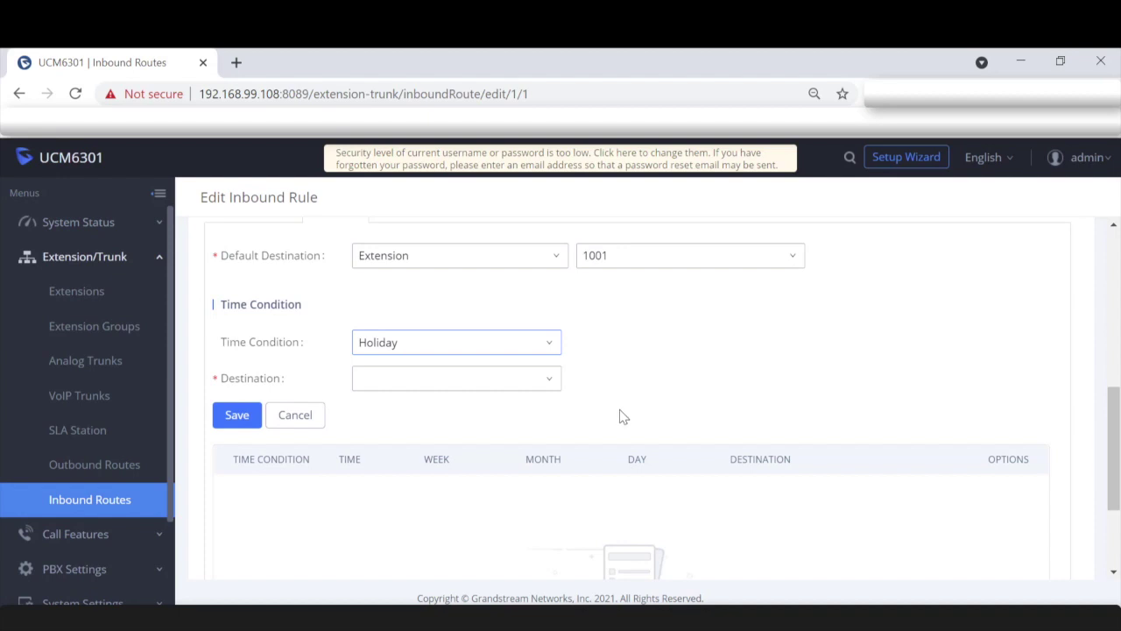
Set the Holiday condition's destination to Voicemail 2000, then save the condition and the inbound rule
click(538, 386)
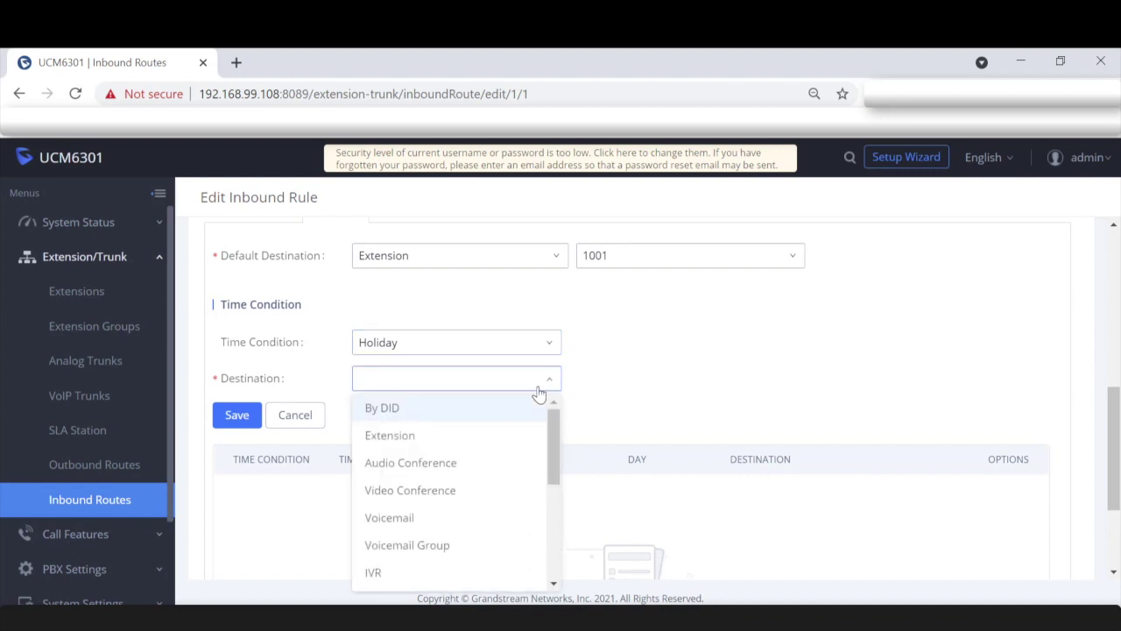
click(408, 517)
click(716, 385)
scroll(707, 446, down, 3)
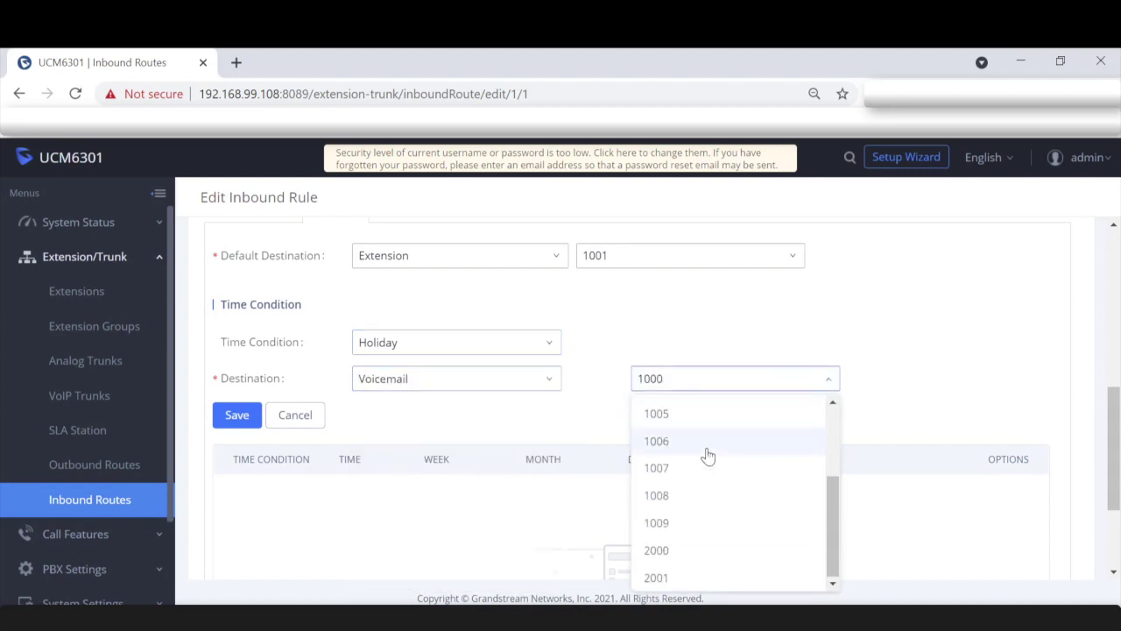
click(678, 549)
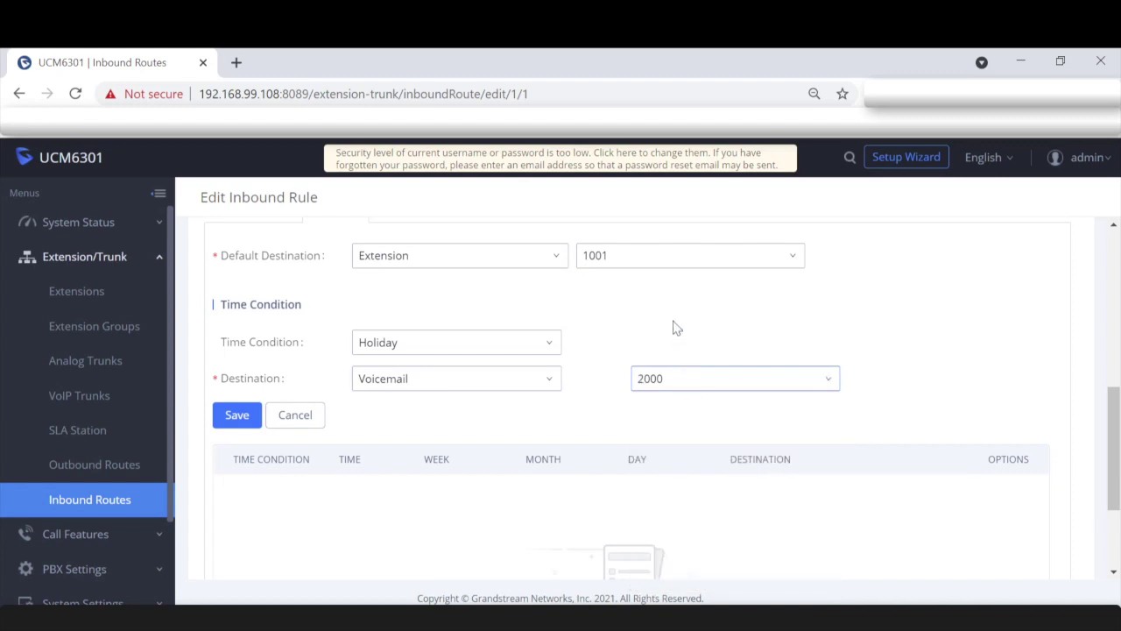
click(237, 416)
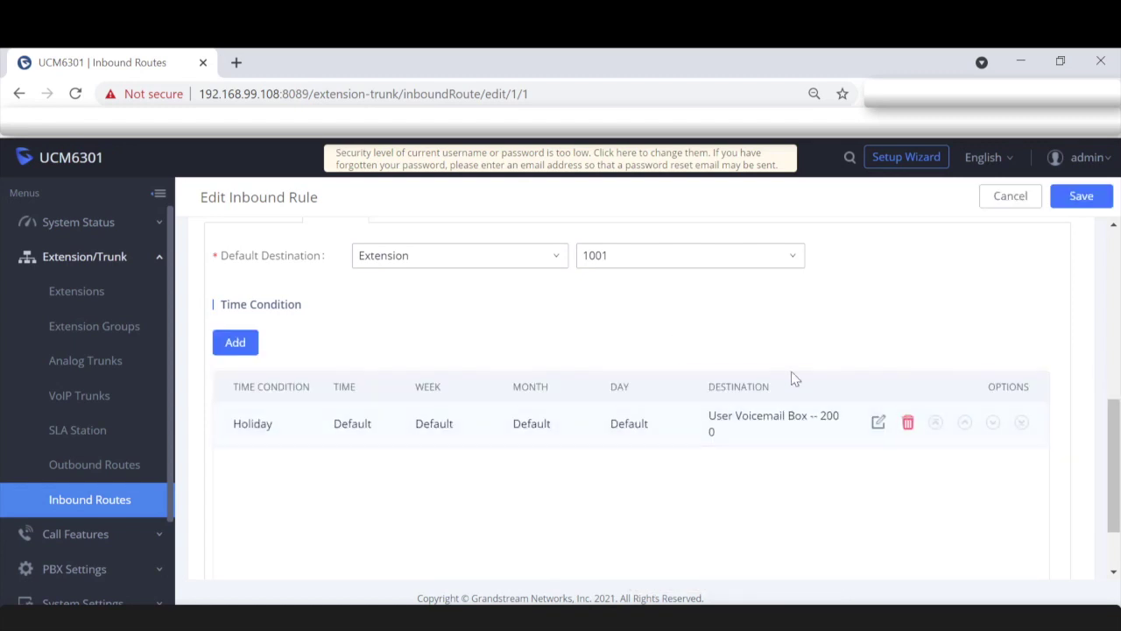
click(1081, 195)
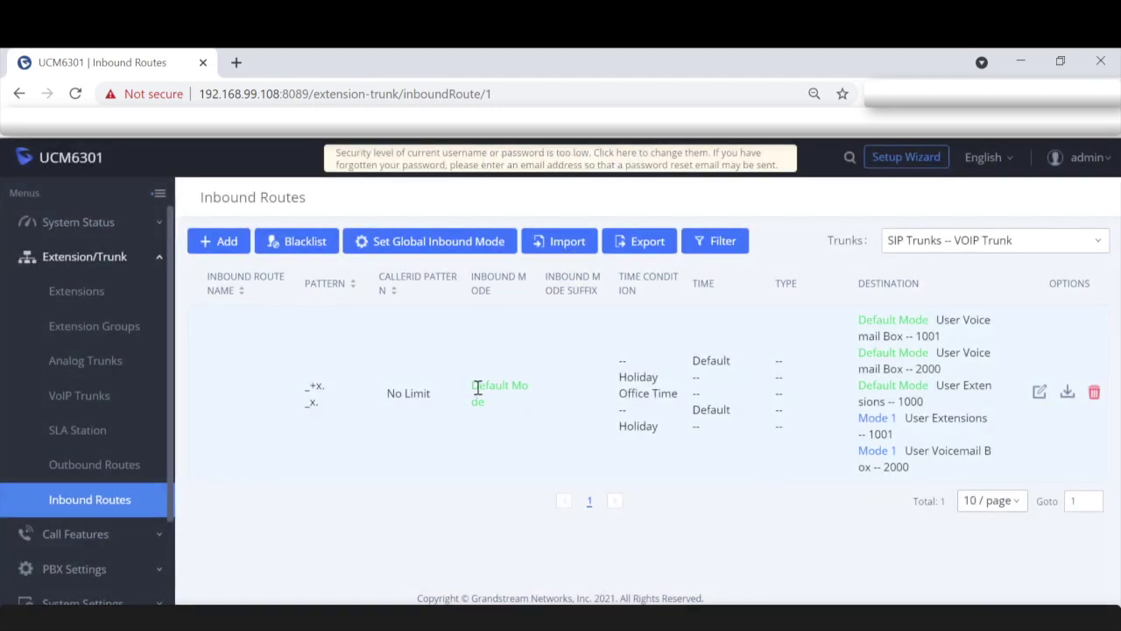
Check the route's active inbound mode in the list and reopen the inbound rule to review its Default Mode settings
drag(473, 386, 537, 420)
click(534, 420)
click(1039, 393)
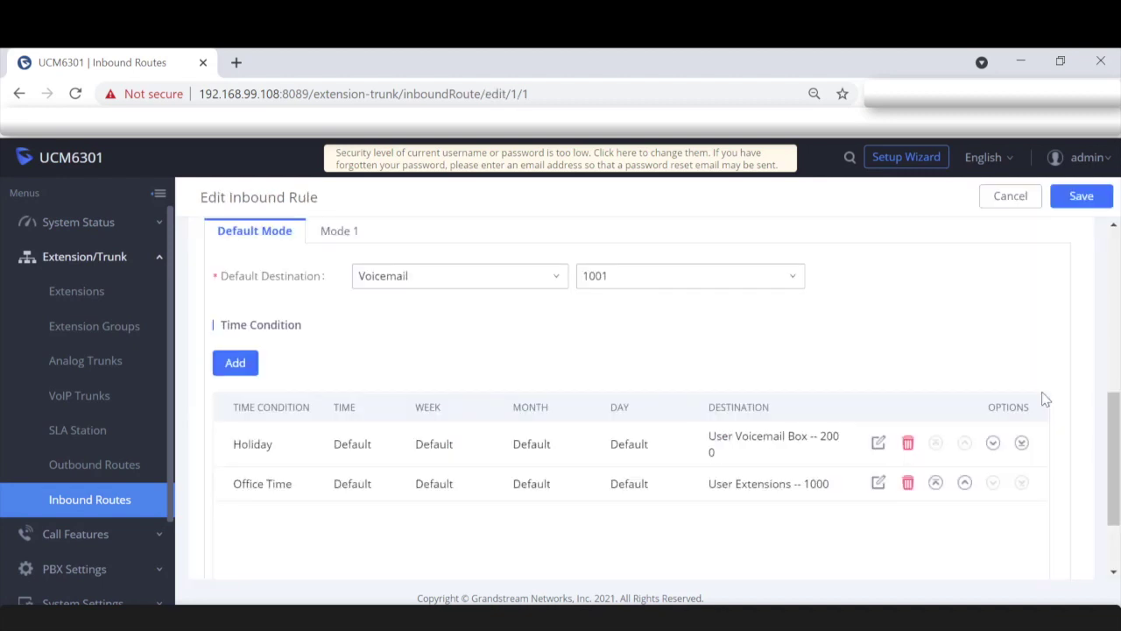
scroll(1038, 393, up, 2)
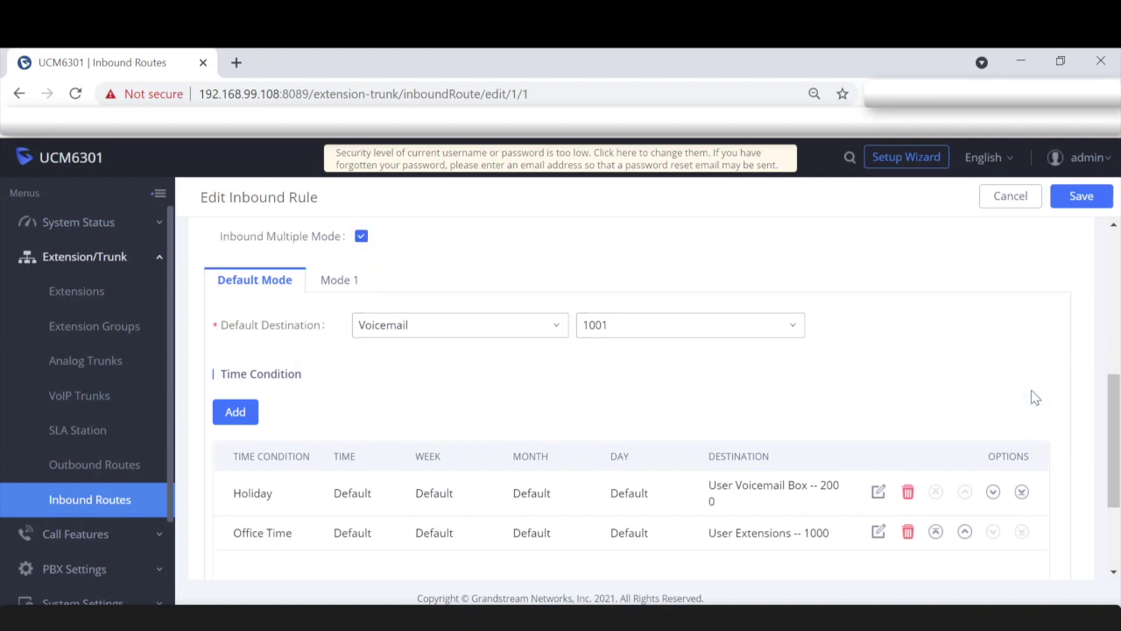